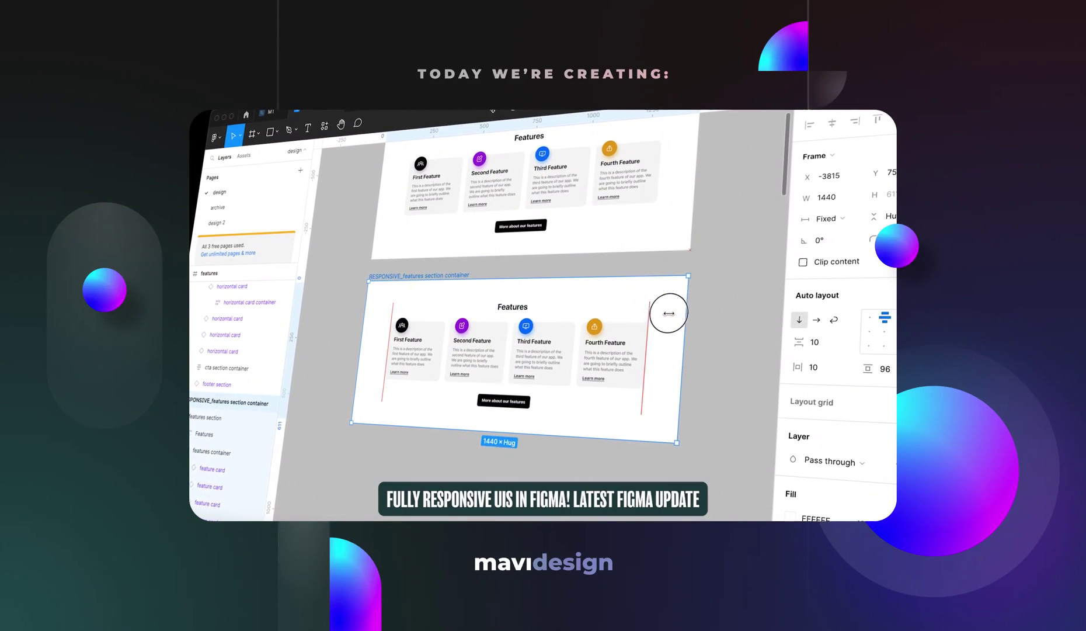
- Narrow the RESPONSIVE_features section until the fourth card wraps, then reselect its container
mouse_move(669, 313)
left_mouse_down()
mouse_move(541, 327)
mouse_move(652, 216)
mouse_move(574, 254)
left_mouse_up()
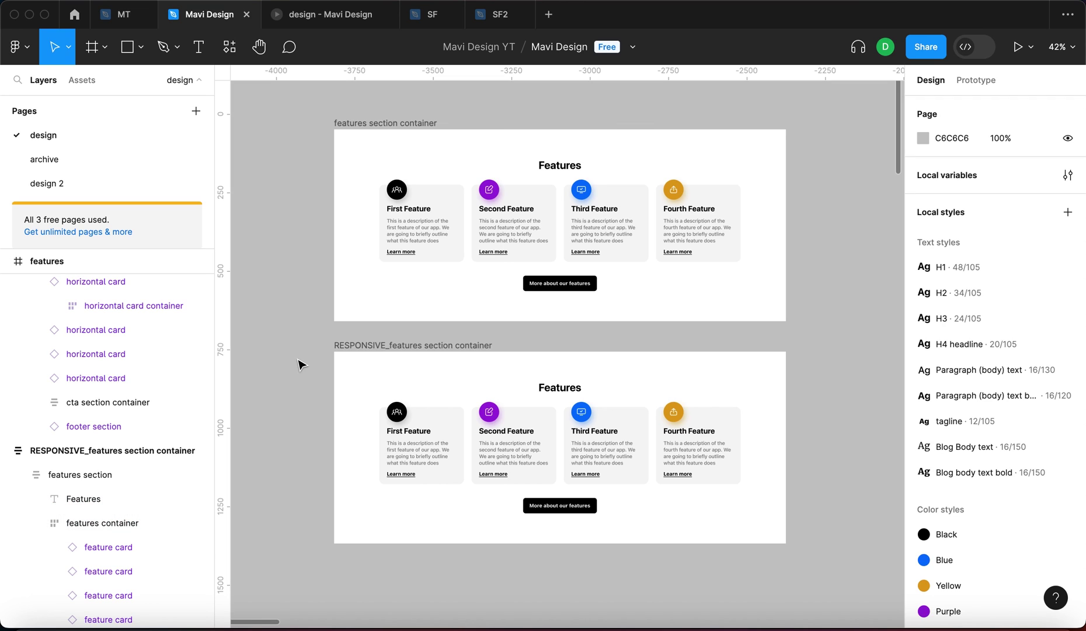
left_click(345, 345)
left_click(384, 355)
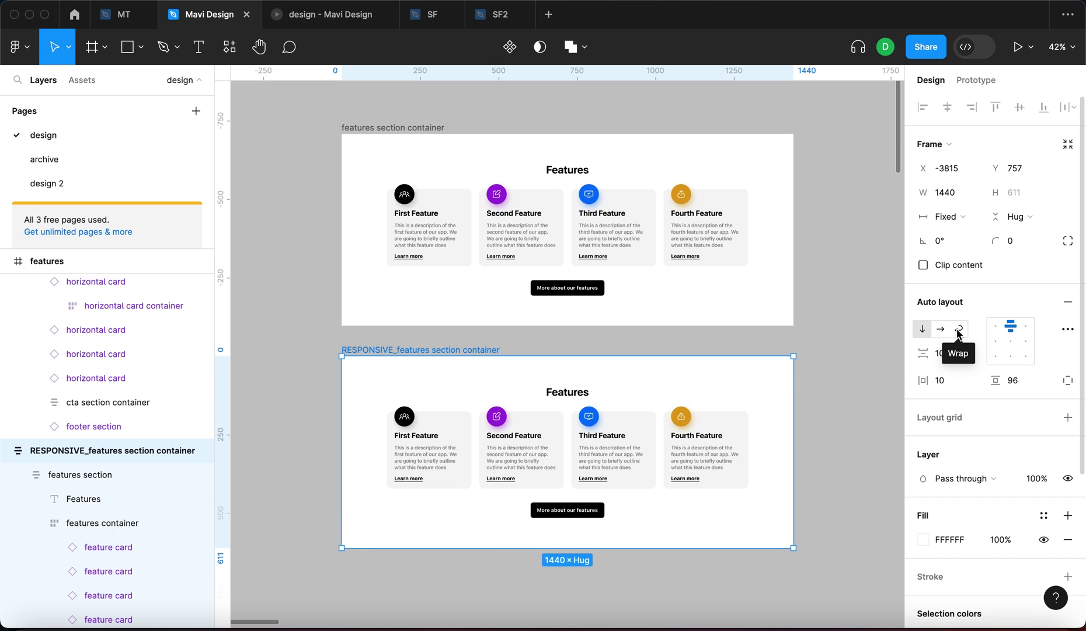
left_click(841, 351)
scroll(584, 350, "down", 3)
left_click(427, 274)
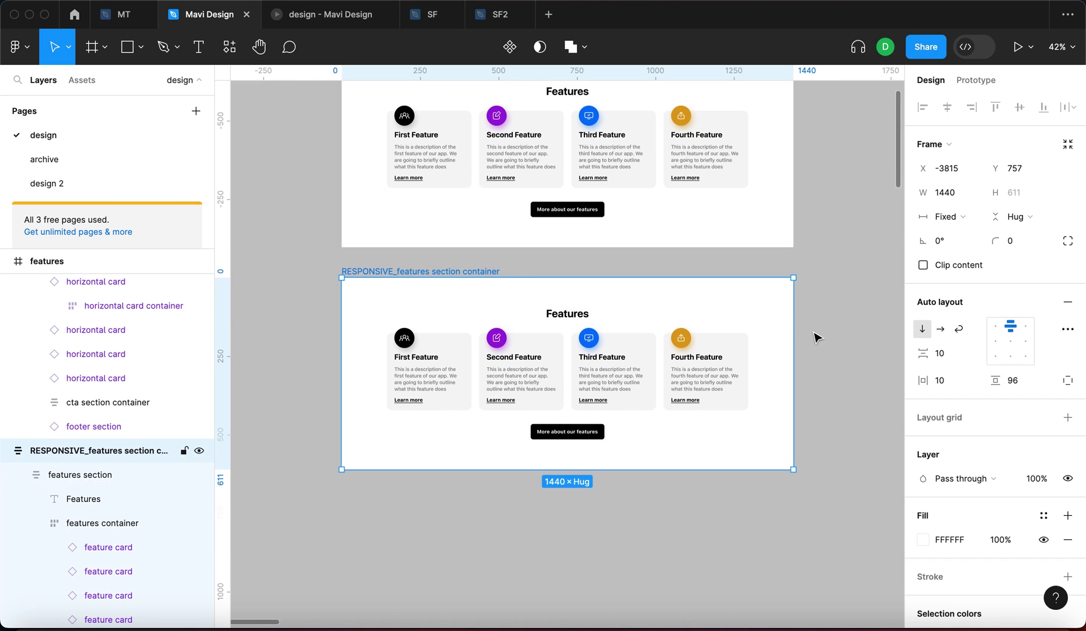
- Squeeze the responsive section into two card rows, then to phone width with stacked cards
left_click_drag(797, 318, 593, 335)
scroll(650, 379, "left", 3)
left_click_drag(672, 280, 547, 312)
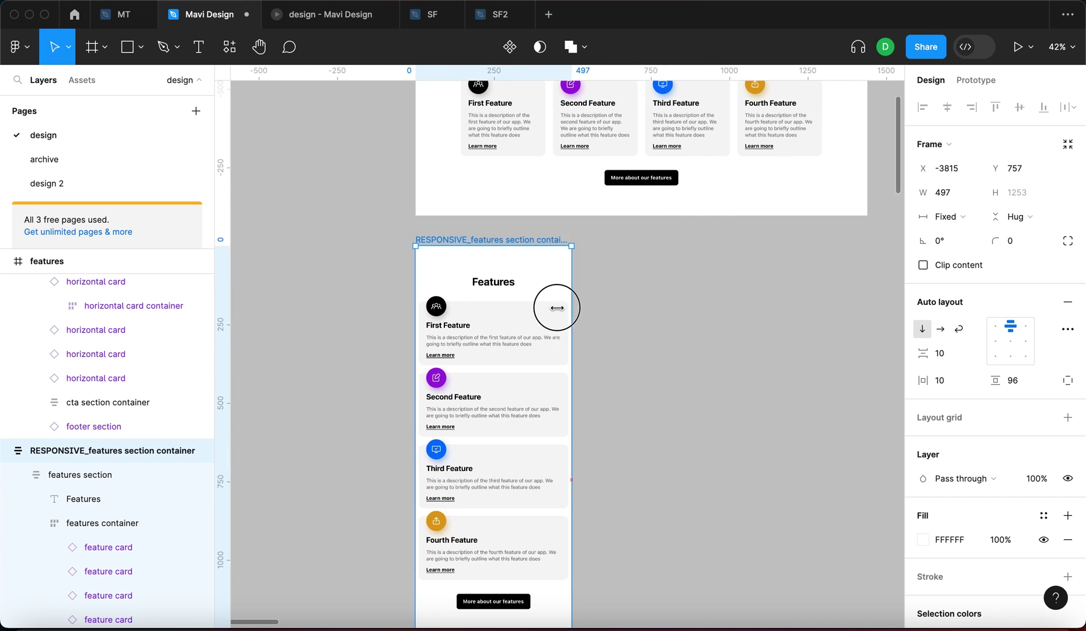
scroll(601, 358, "down", 3)
scroll(657, 213, "up", 3)
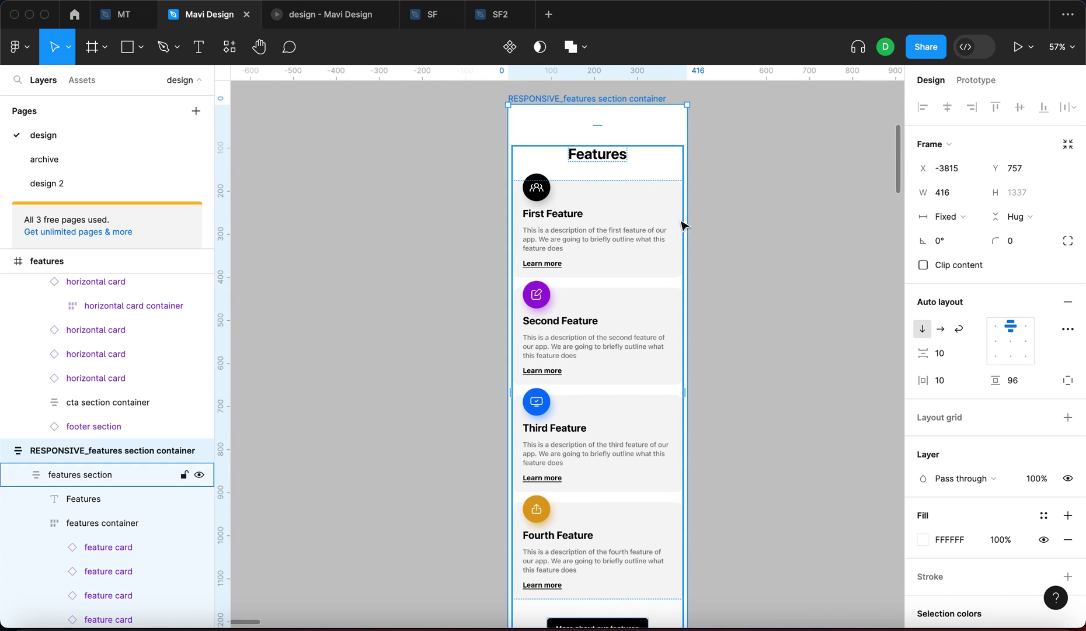
scroll(702, 269, "up", 2)
- Widen the responsive section to four cards across, then narrow it to a two-by-two grid
mouse_move(660, 231)
left_mouse_down()
mouse_move(632, 232)
mouse_move(866, 244)
left_mouse_up()
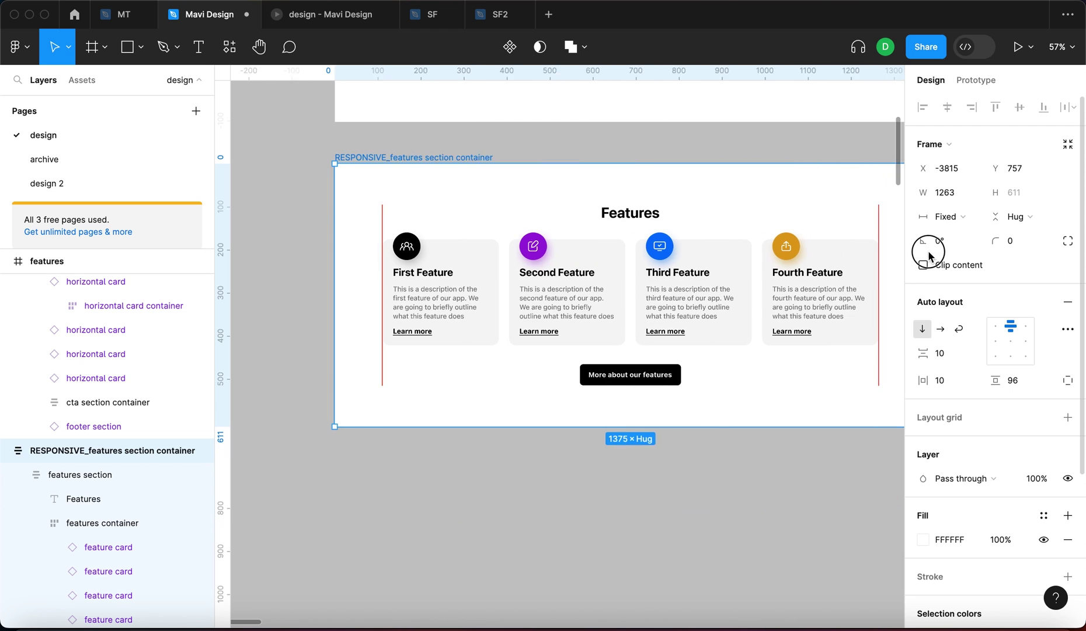
mouse_move(866, 244)
left_mouse_down()
mouse_move(776, 261)
mouse_move(629, 260)
left_mouse_up()
scroll(785, 266, "down", 3)
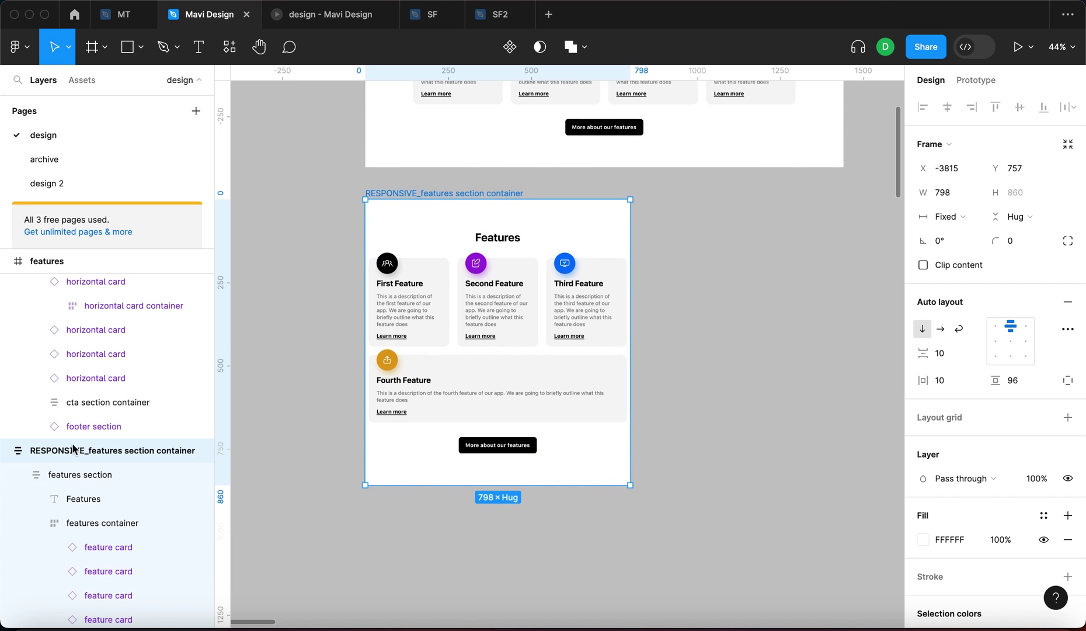
left_click_drag(630, 249, 554, 250)
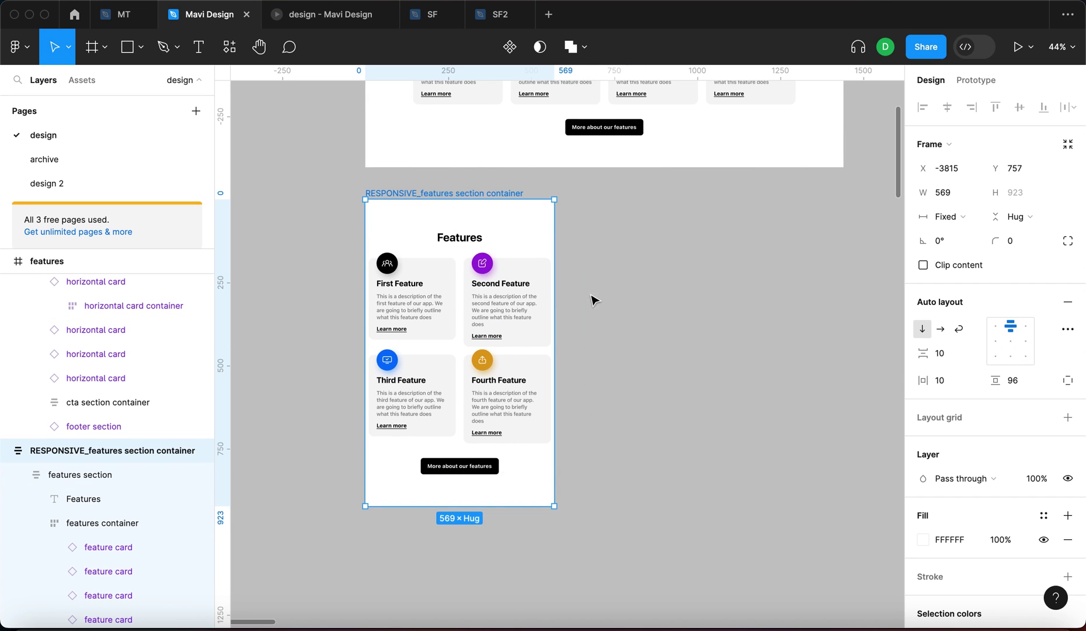
- Reselect the responsive container and resize it to a single column of cards, about 1469 wide
left_click(496, 279)
left_click(502, 291)
left_click(358, 187)
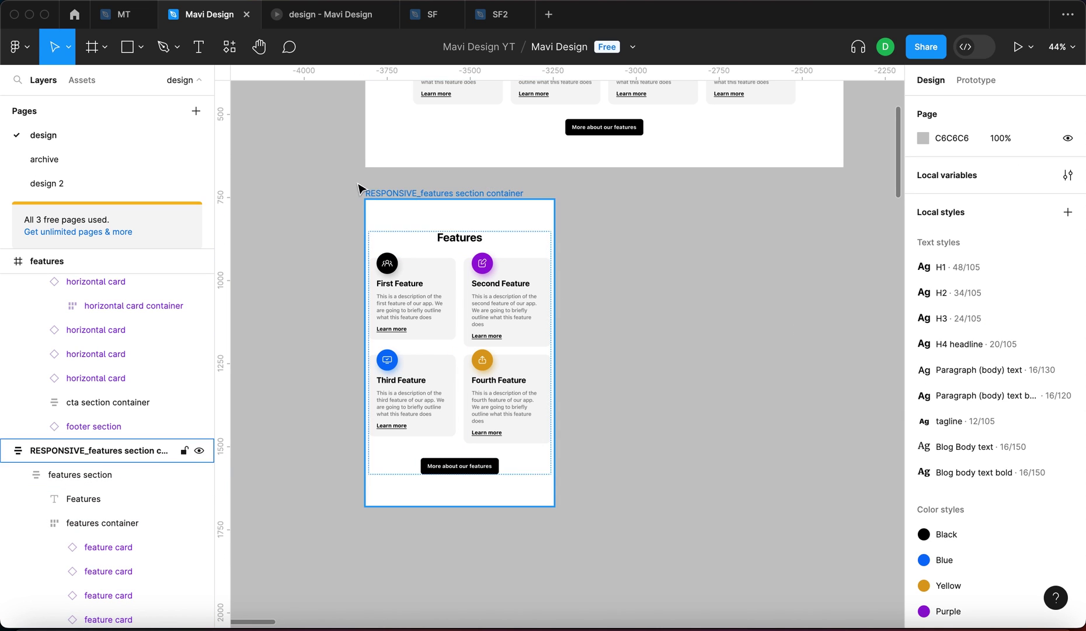
left_click(421, 193)
mouse_move(554, 223)
left_mouse_down()
mouse_move(477, 228)
mouse_move(844, 257)
mouse_move(754, 269)
left_mouse_up()
scroll(847, 260, "up", 5)
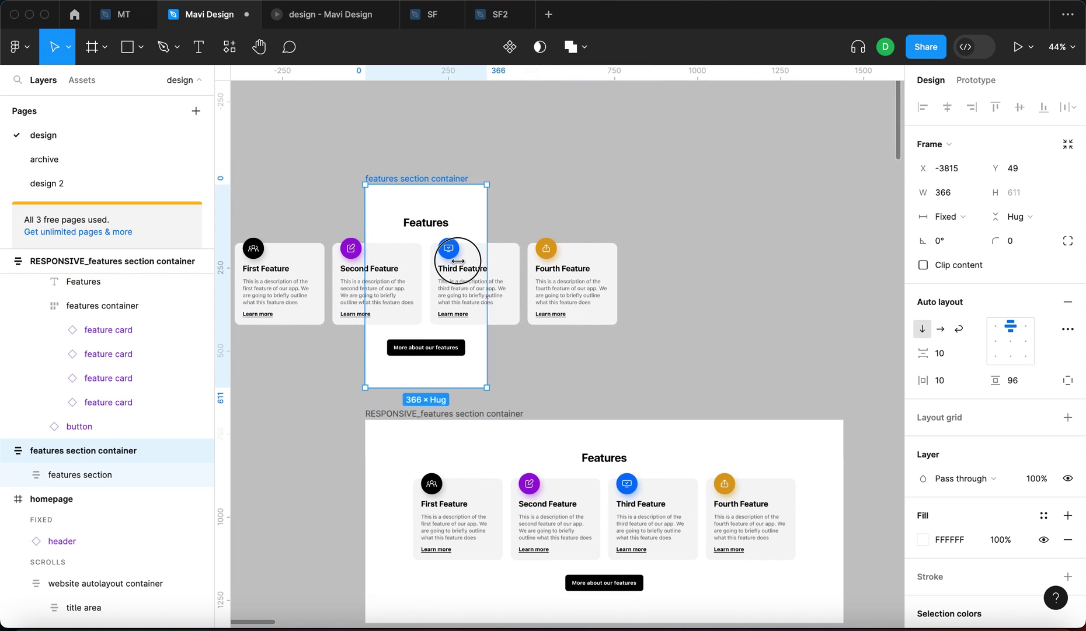
left_click(333, 458)
scroll(332, 458, "down", 3)
scroll(332, 458, "down", 2)
scroll(627, 411, "down", 2)
scroll(628, 411, "down", 2)
scroll(642, 351, "right", 5)
scroll(671, 264, "up", 4)
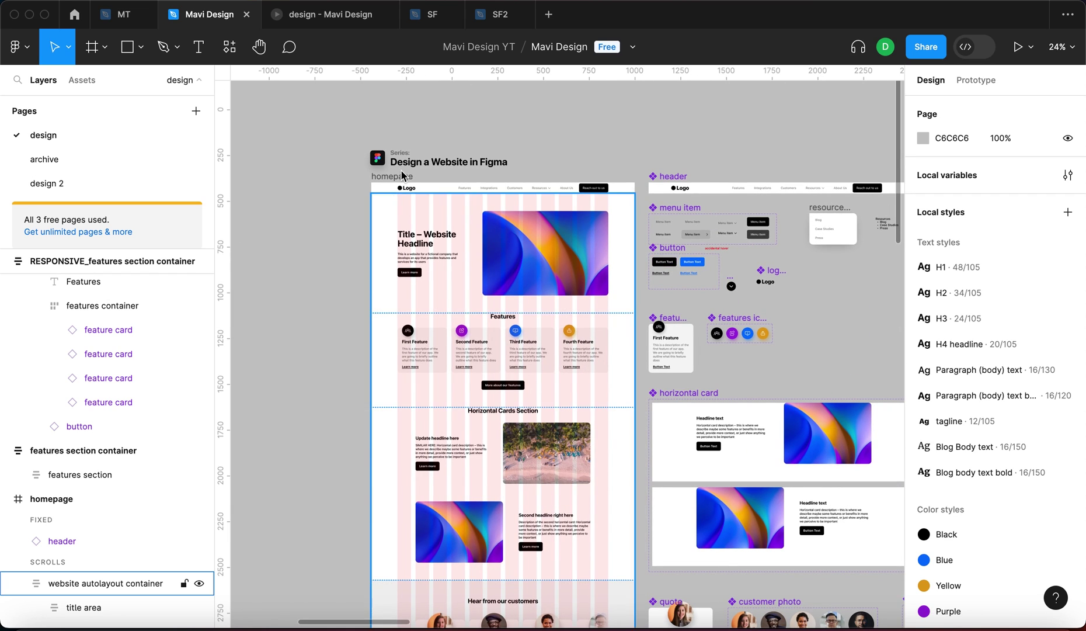
scroll(386, 165, "up", 3)
scroll(401, 145, "up", 3)
scroll(460, 232, "down", 5)
left_click_drag(327, 305, 747, 373)
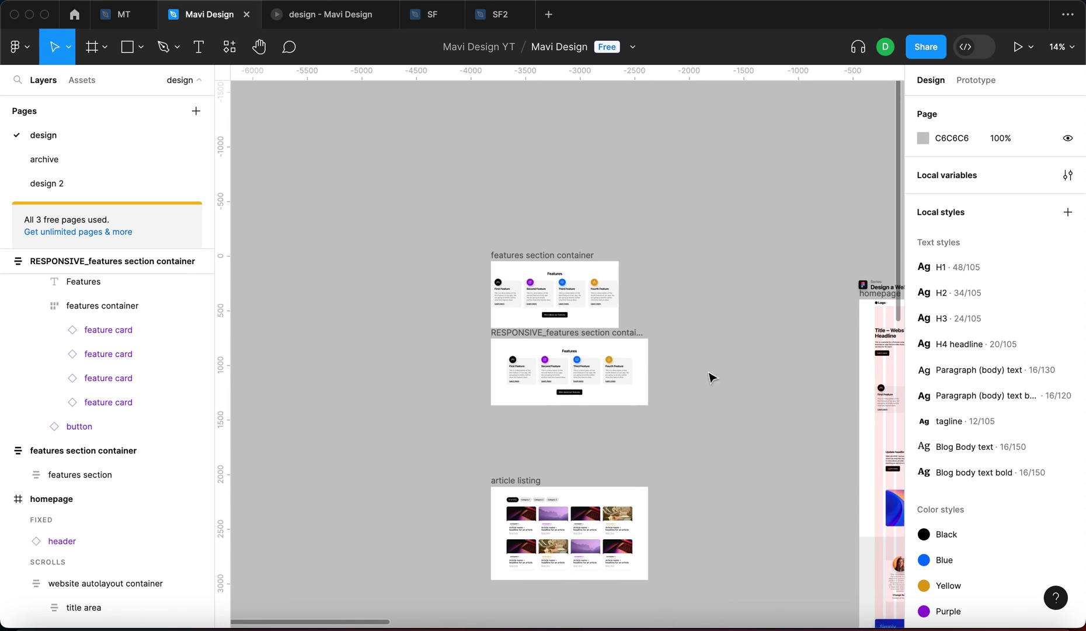
scroll(589, 266, "up", 5)
scroll(531, 298, "down", 5)
scroll(625, 320, "right", 3)
scroll(758, 244, "up", 5)
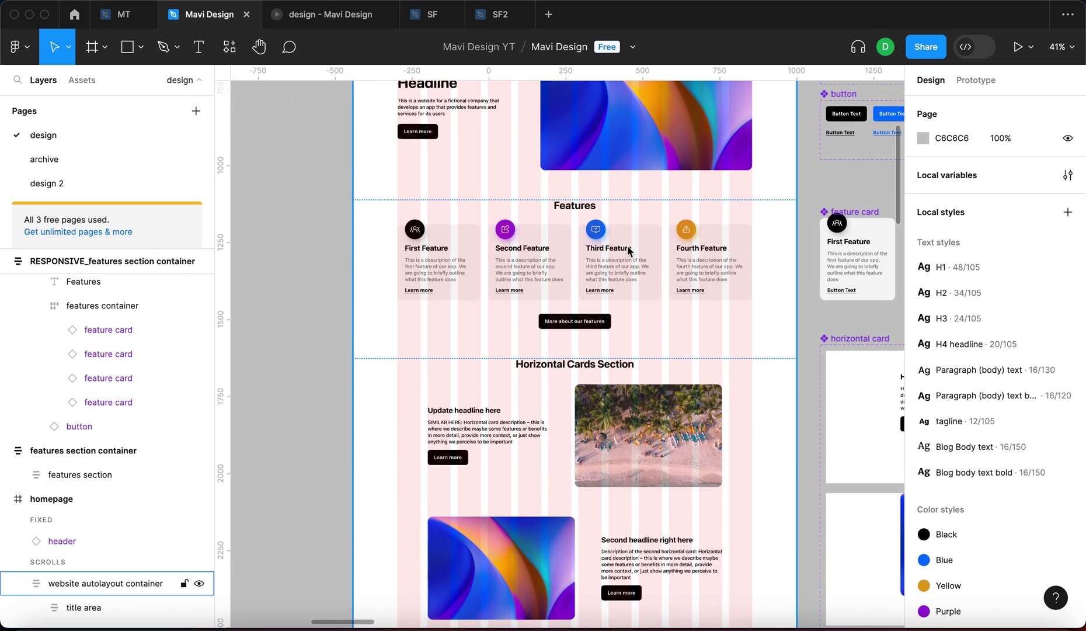
scroll(625, 247, "down", 5)
scroll(401, 238, "left", 2)
scroll(402, 238, "up", 3)
left_click(383, 215)
left_click_drag(551, 230, 436, 234)
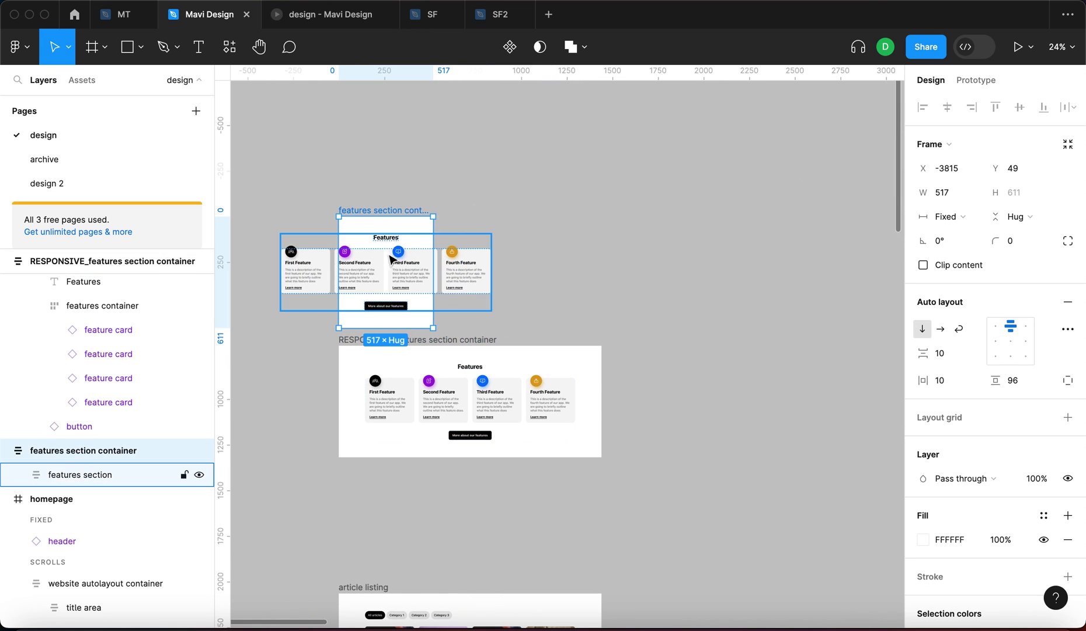
scroll(426, 234, "up", 3)
mouse_move(505, 240)
left_mouse_down()
mouse_move(807, 274)
mouse_move(589, 286)
mouse_move(774, 234)
left_mouse_up()
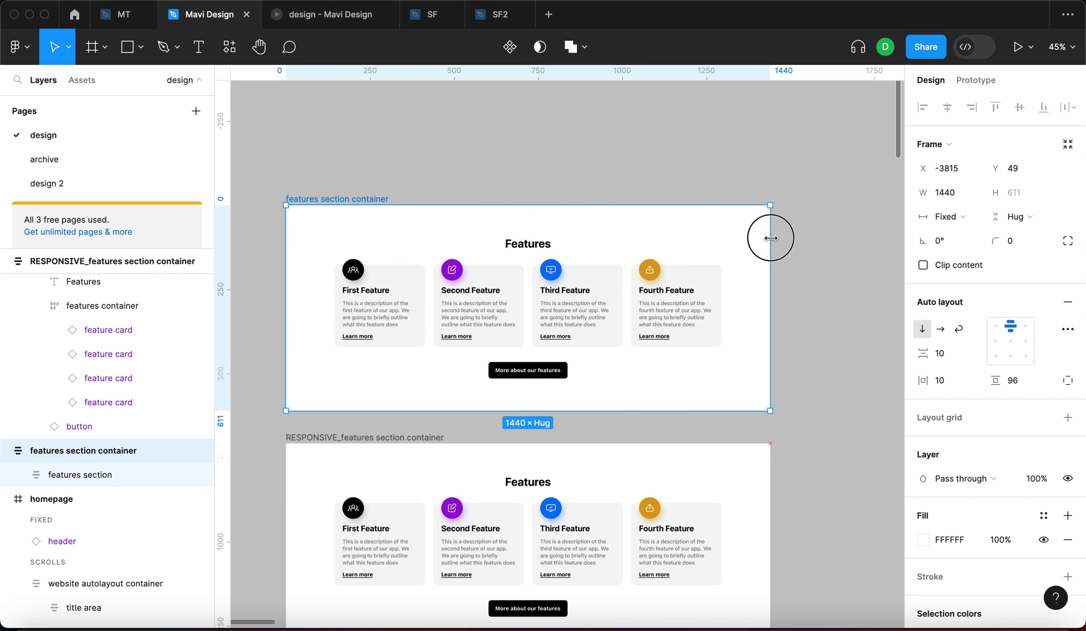
left_click(756, 482)
scroll(756, 482, "down", 5)
mouse_move(796, 362)
left_mouse_down()
mouse_move(484, 368)
mouse_move(616, 378)
left_mouse_up()
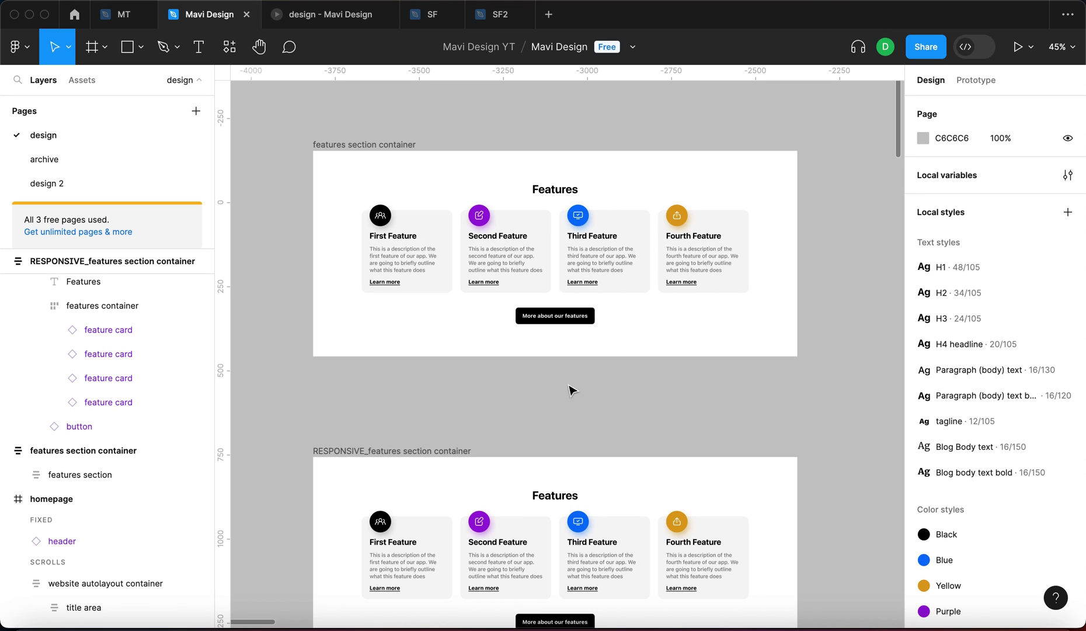
scroll(570, 389, "down", 3)
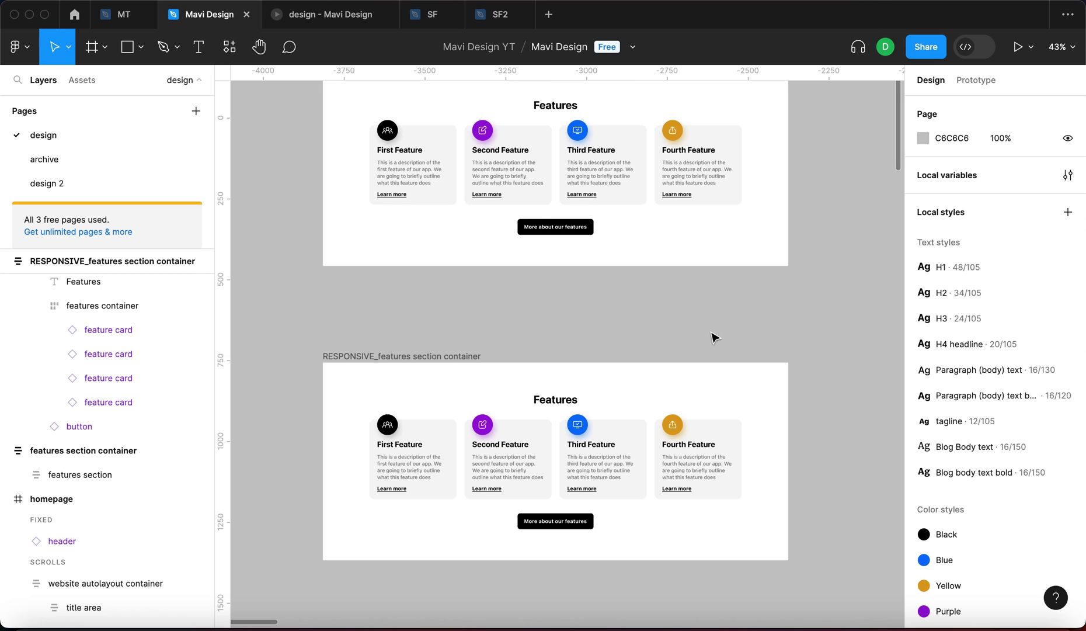
scroll(713, 336, "up", 2)
left_click(396, 128)
left_click(407, 208)
left_click(518, 363)
key("ctrl+z")
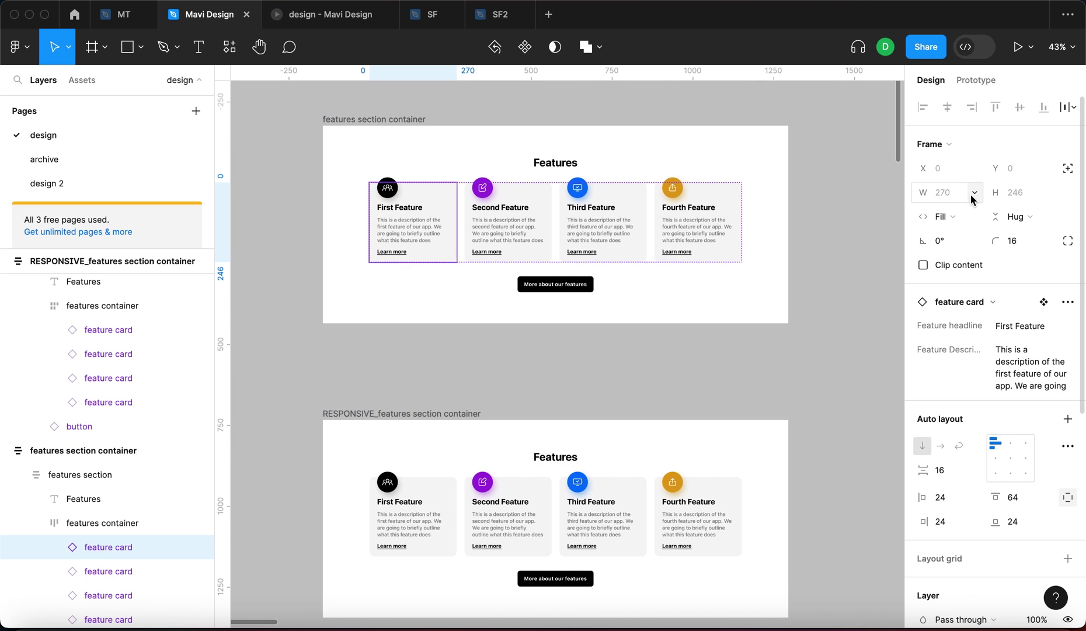
left_click(975, 193)
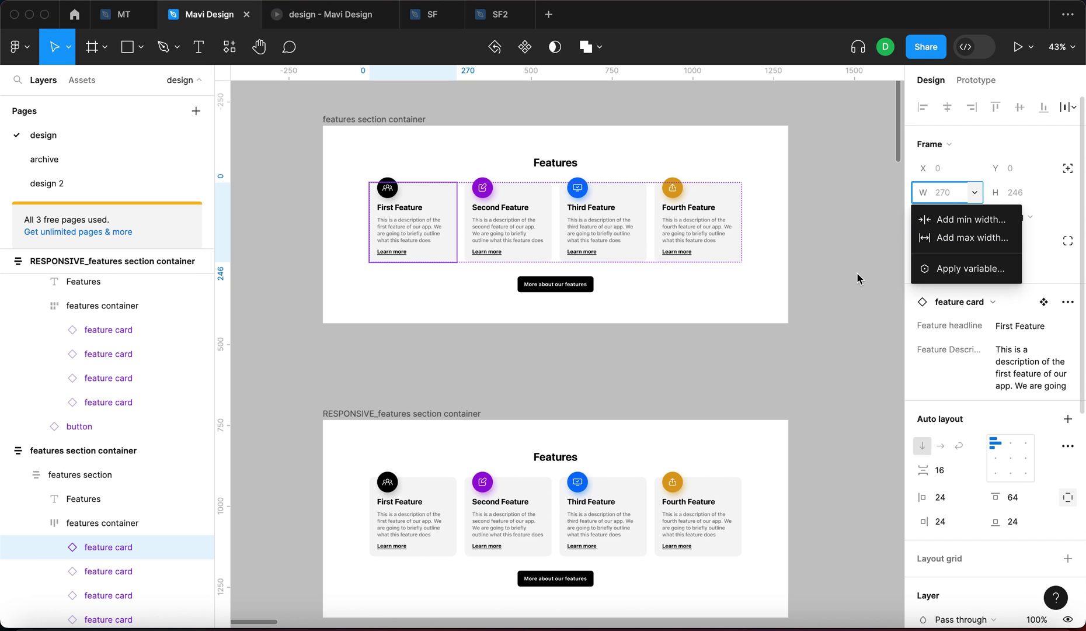
scroll(842, 253, "down", 5)
left_click(759, 295)
scroll(690, 283, "up", 1)
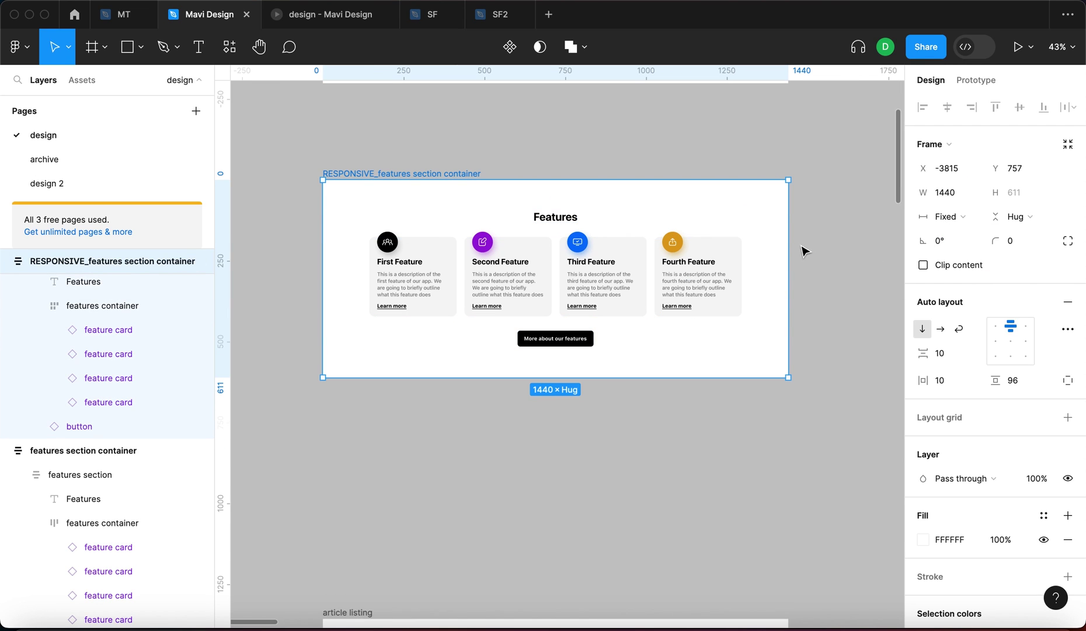
mouse_move(788, 251)
left_mouse_down()
mouse_move(529, 281)
mouse_move(465, 310)
mouse_move(624, 302)
mouse_move(868, 354)
left_mouse_up()
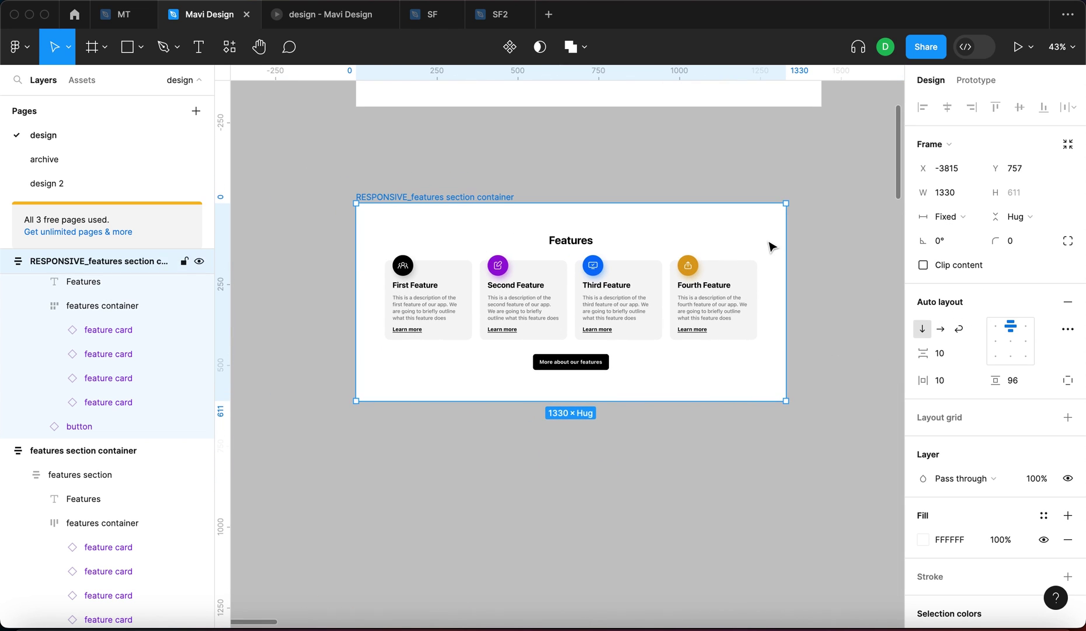
key("ctrl+z")
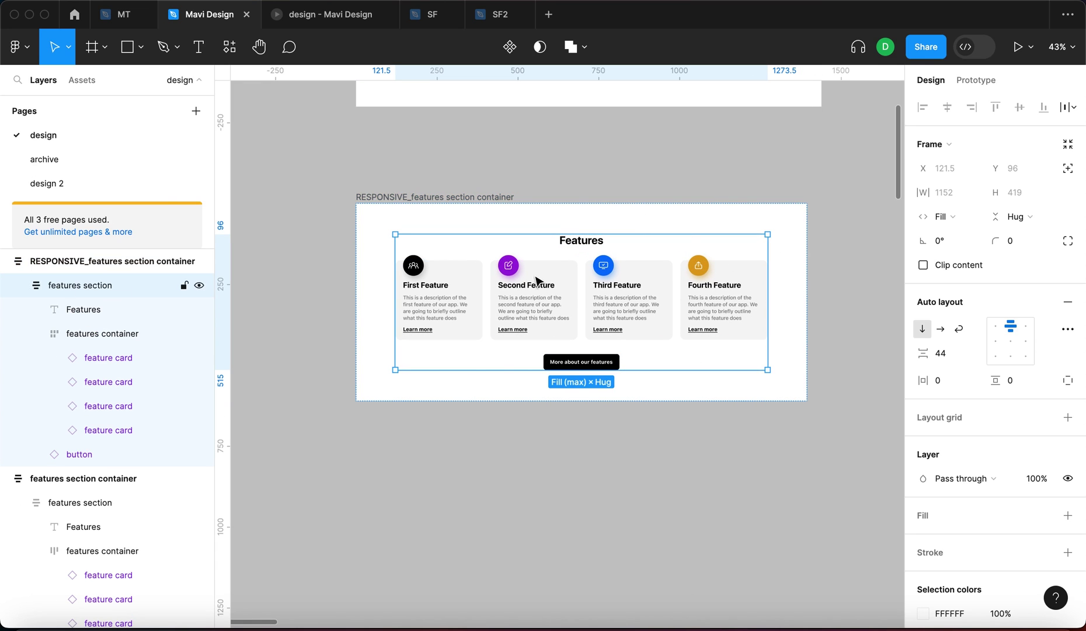
left_click(576, 248)
left_click(572, 308)
left_click(597, 382)
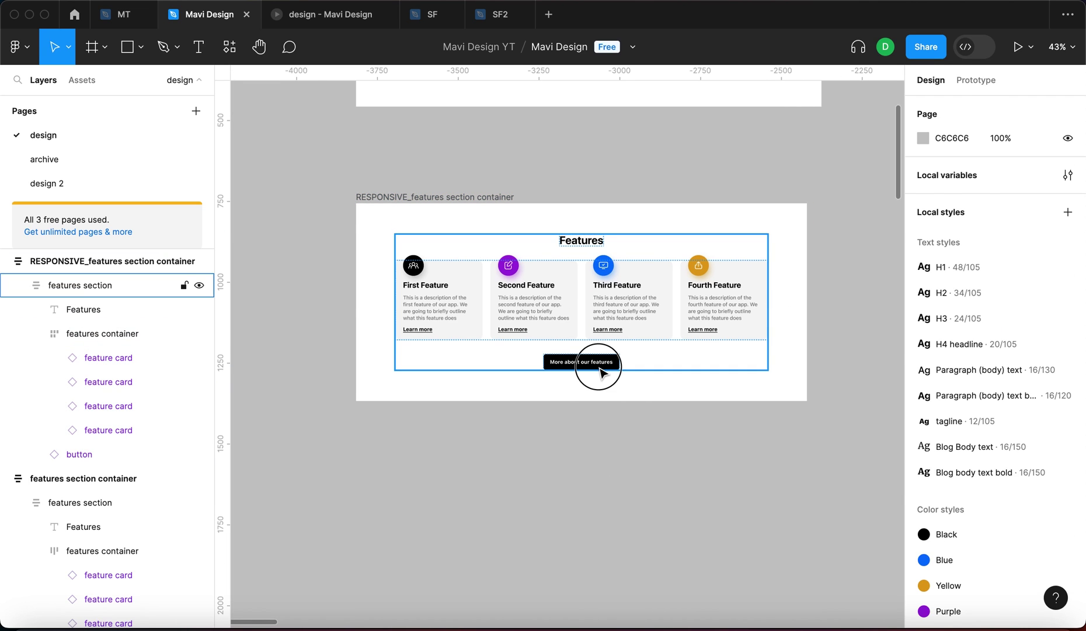
left_click(598, 365)
left_click(692, 295)
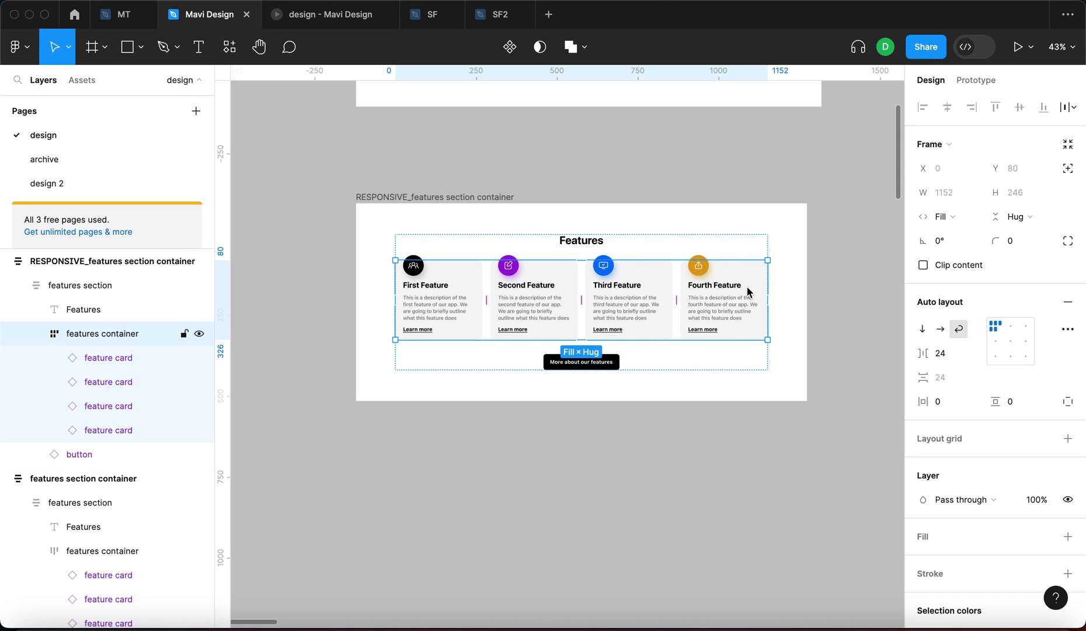
scroll(747, 286, "up", 3)
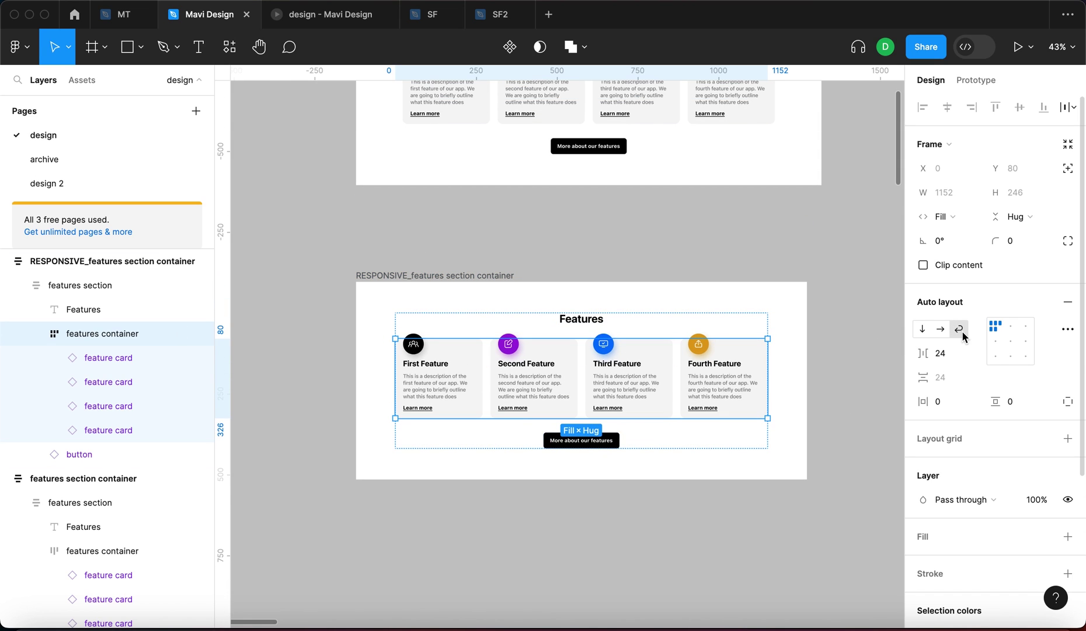
- Return to the original features container and make its cards wrap
left_click(834, 248)
scroll(782, 251, "up", 6)
left_click(743, 277)
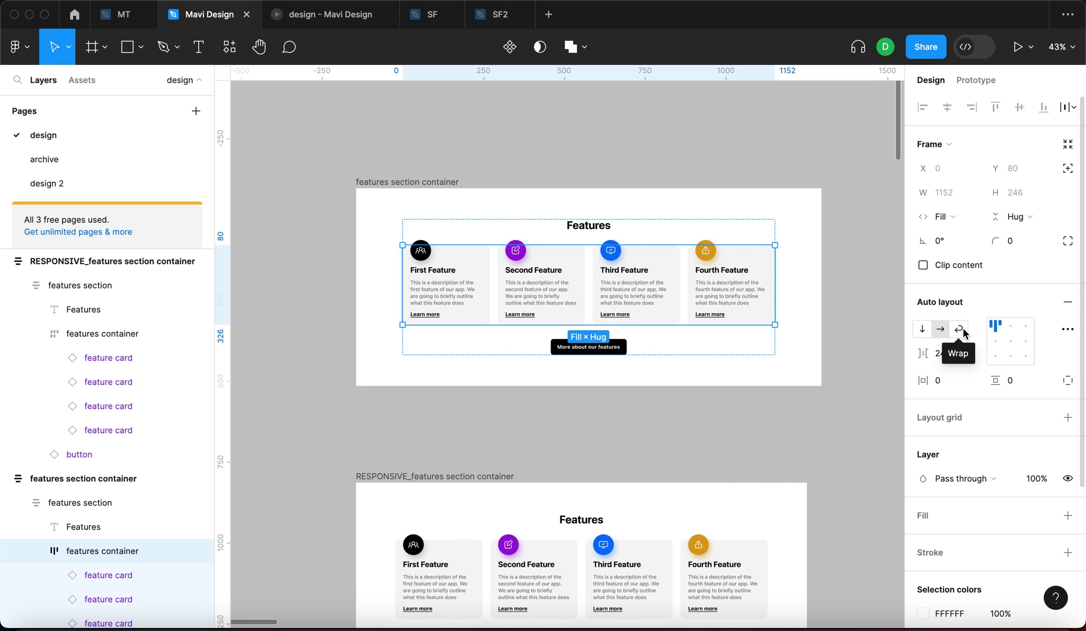
left_click(963, 328)
left_click(800, 425)
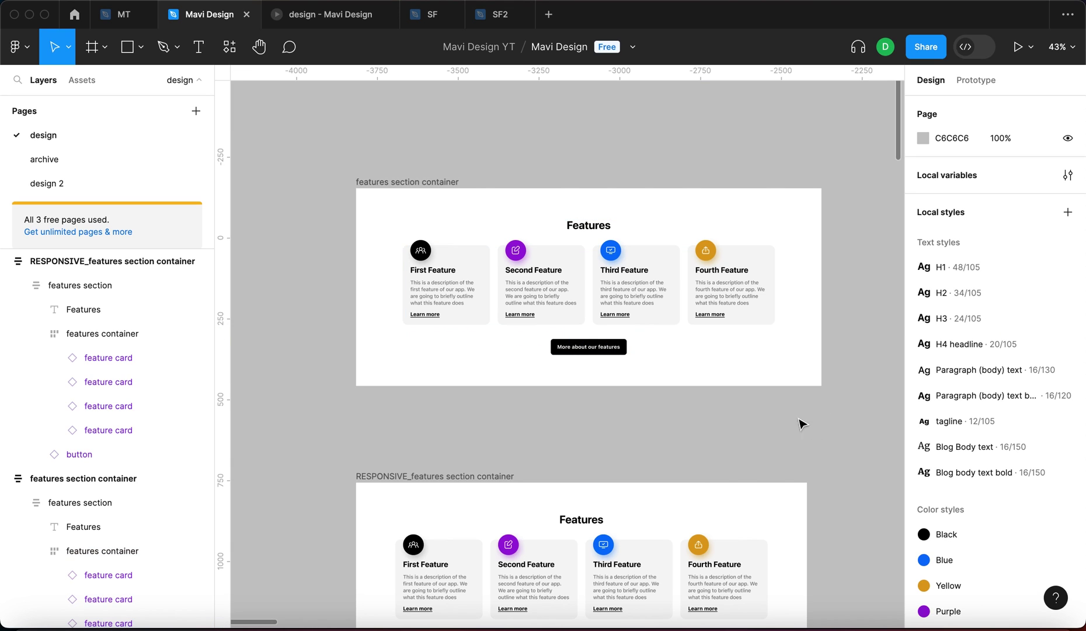
left_click(611, 289)
left_click(793, 179)
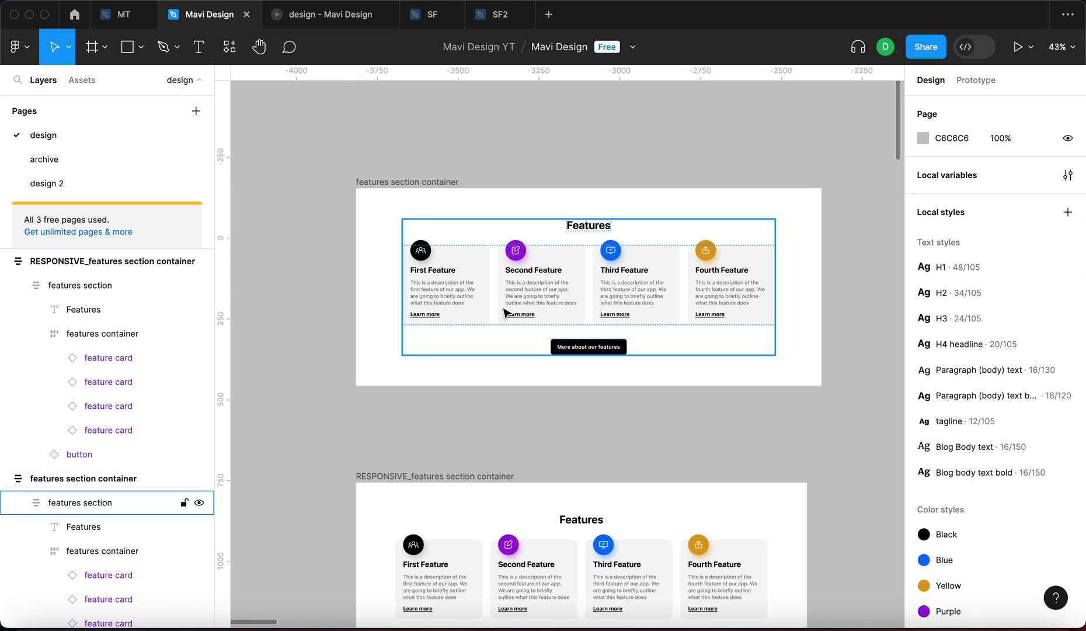
scroll(504, 304, "down", 5)
scroll(420, 338, "up", 1)
- Narrow the responsive features section into a two-by-two card grid and check the inner section's width
left_click(412, 296)
left_click_drag(805, 334, 642, 338)
left_click(611, 387)
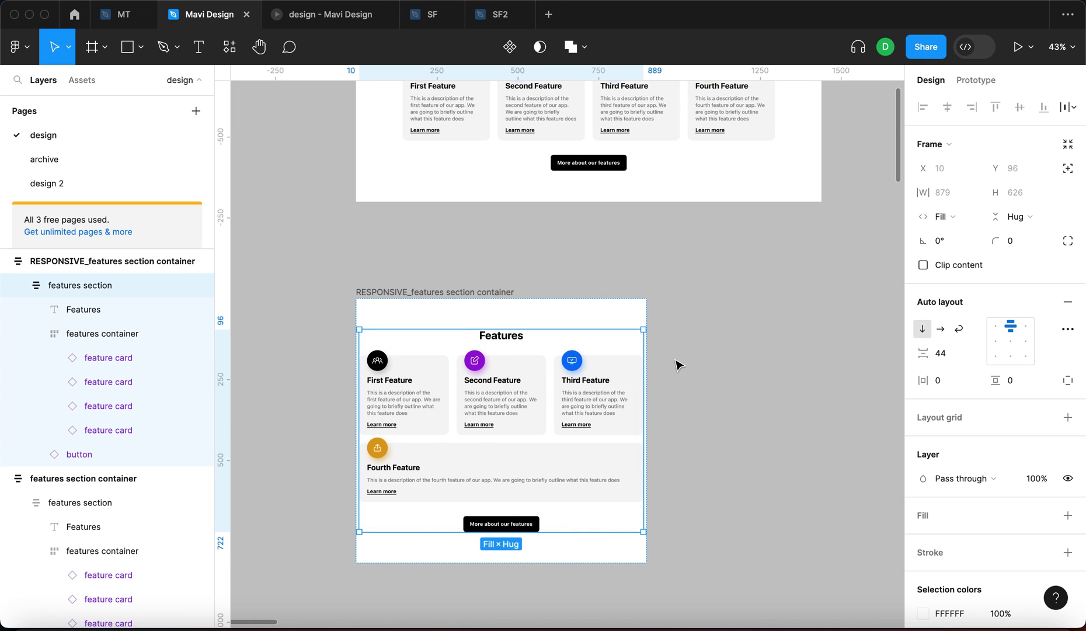
left_click(636, 315)
left_click_drag(646, 324, 596, 350)
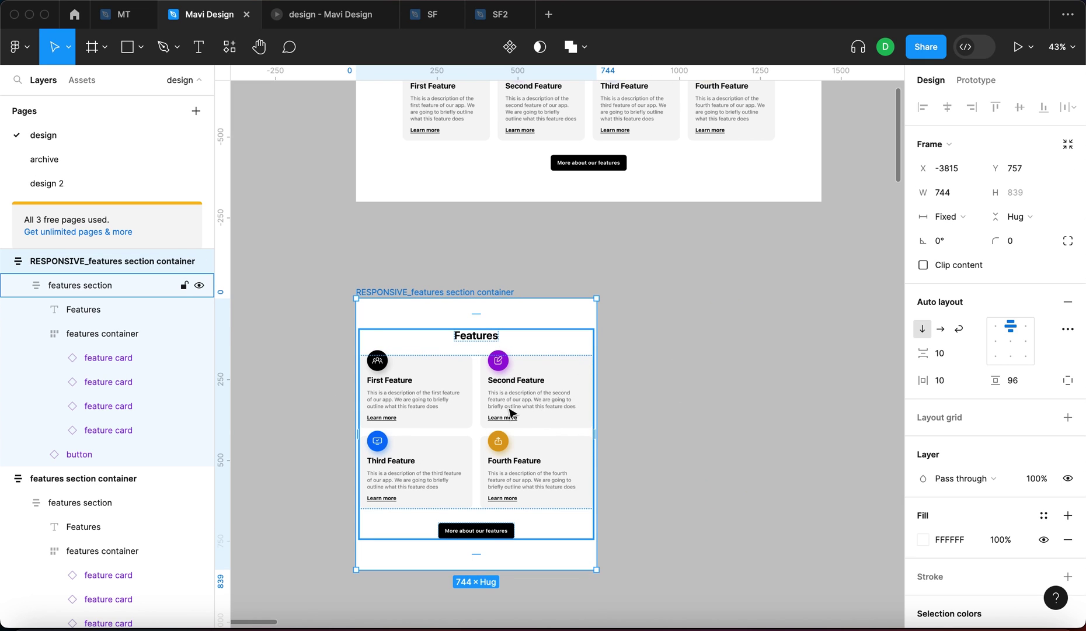
left_click(530, 414)
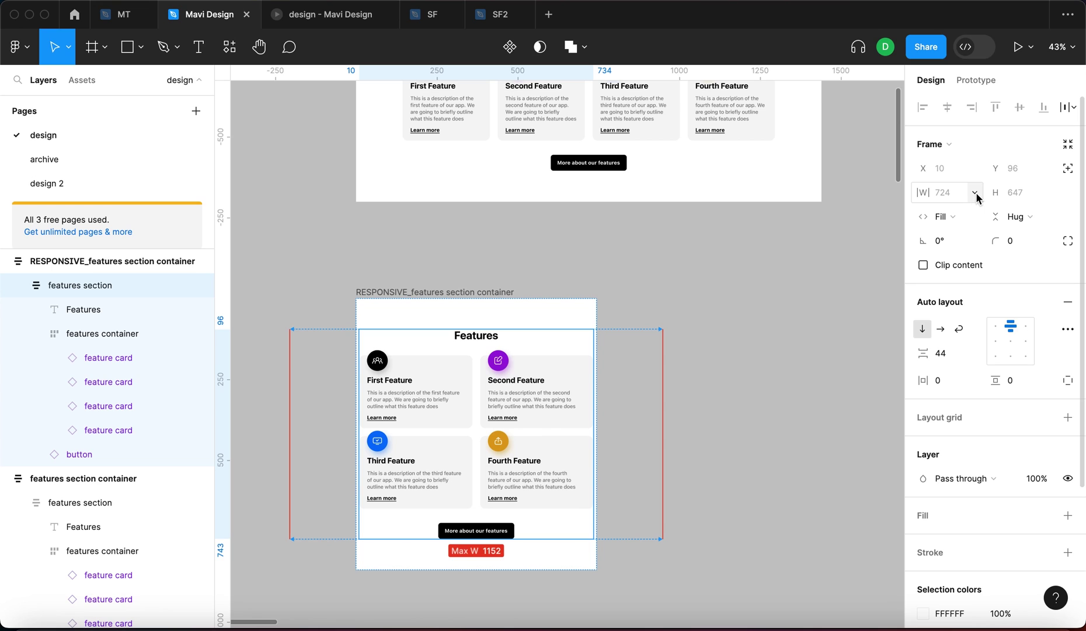
left_click(775, 371)
scroll(775, 371, "up", 5)
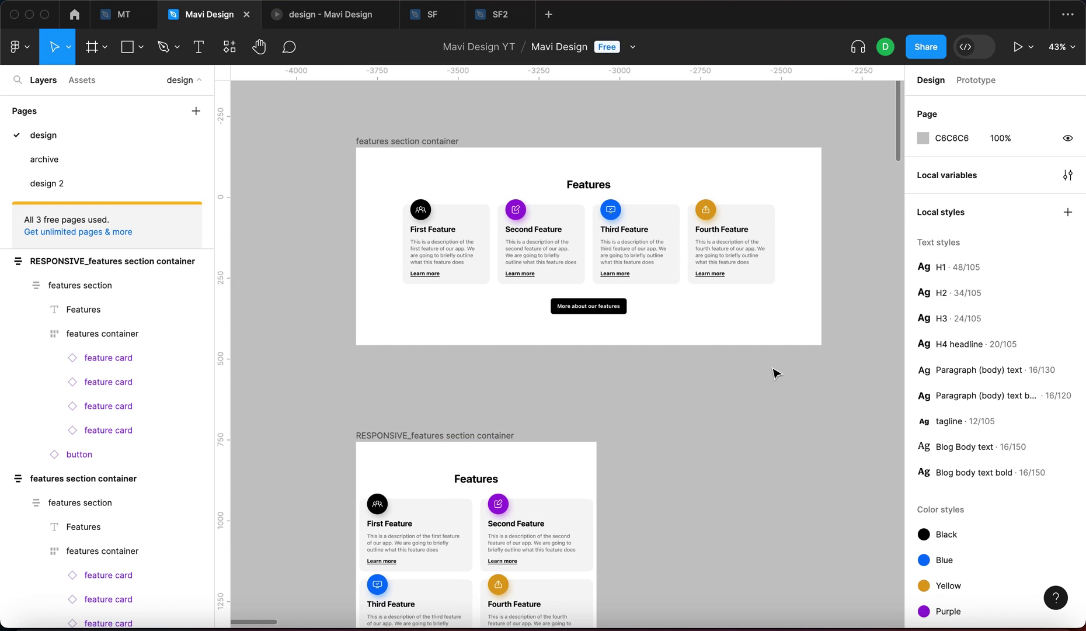
- Give the inner features section a maximum width of 1152
left_click(719, 269)
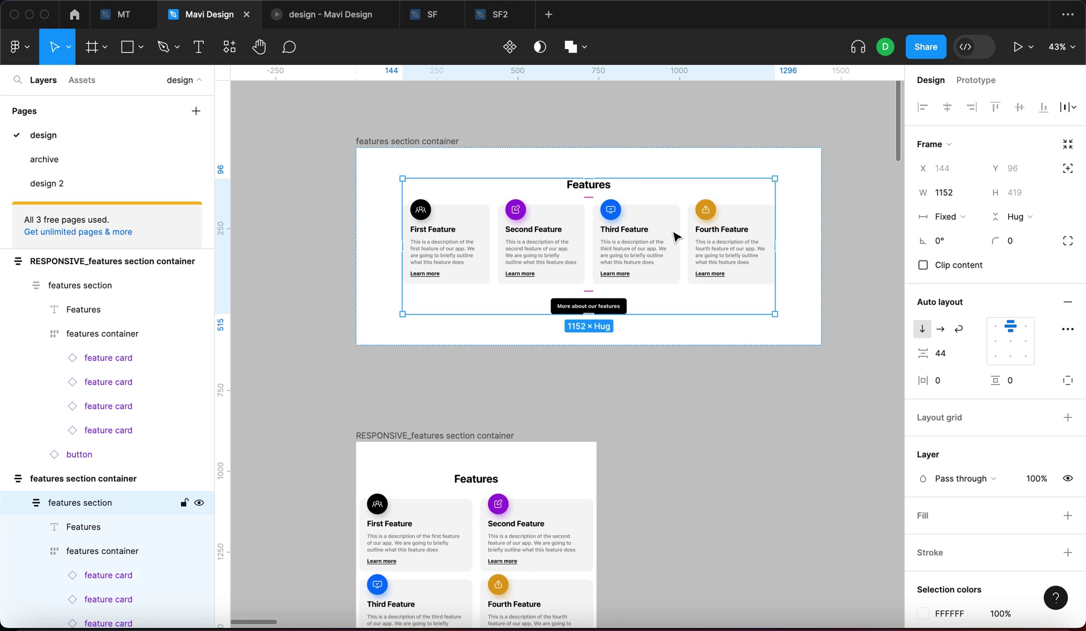
left_click(974, 193)
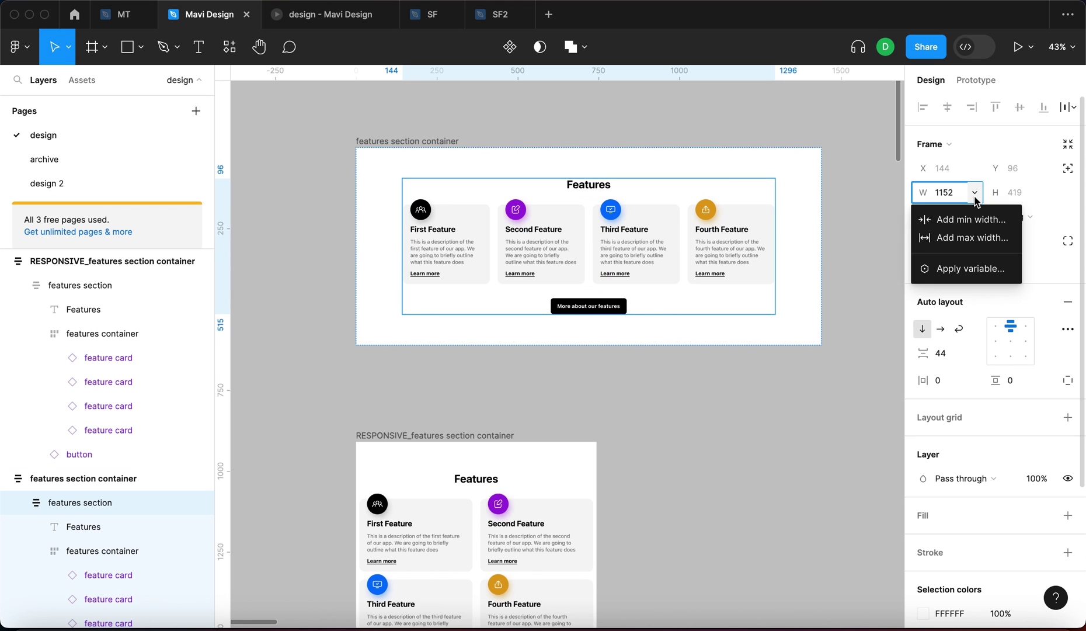
left_click(976, 239)
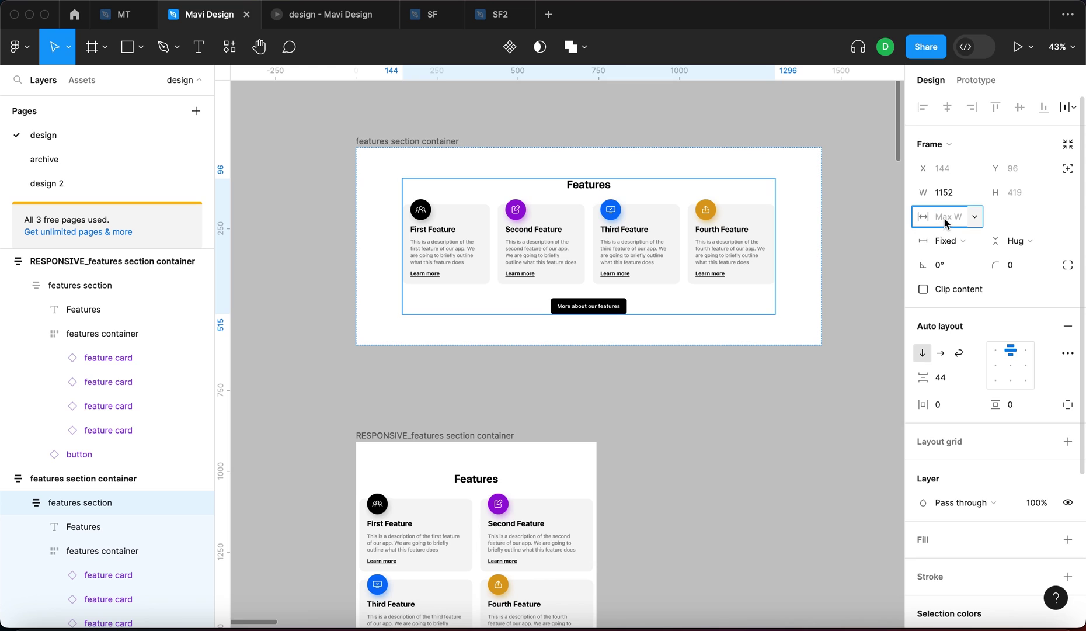
type("1")
type("152")
key("Return")
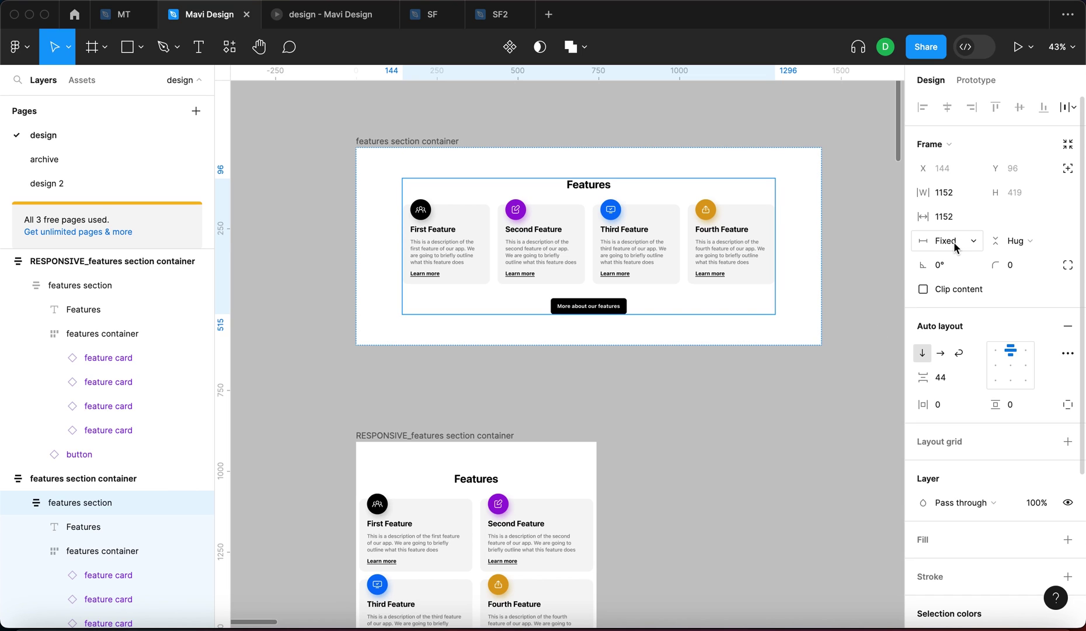
- Set the section's horizontal resizing to Fill container and widen the outer container to test it
left_click(954, 242)
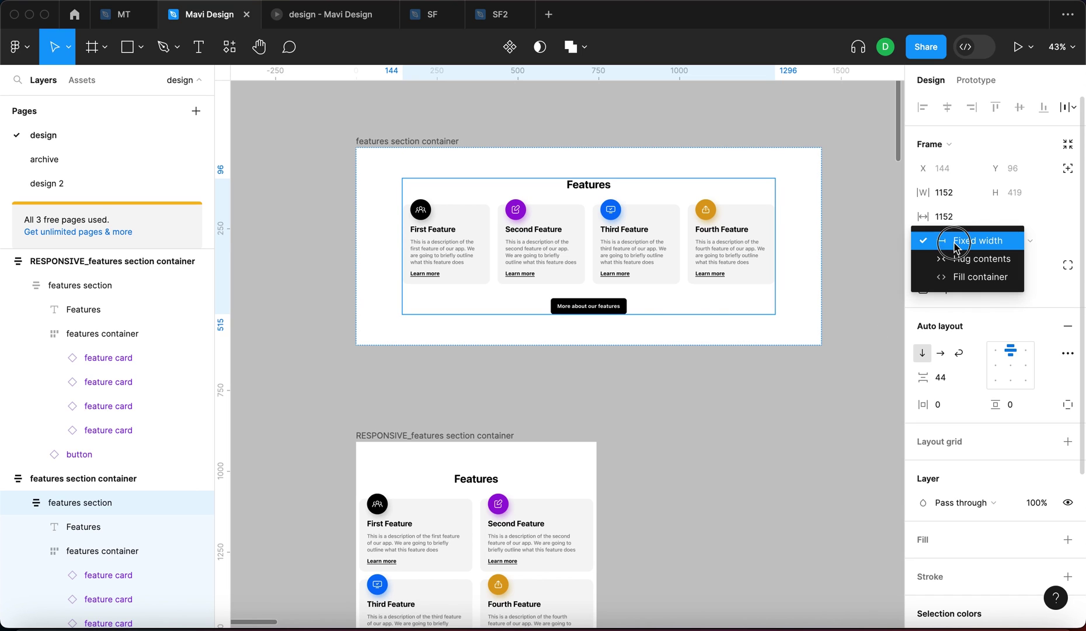
left_click(977, 278)
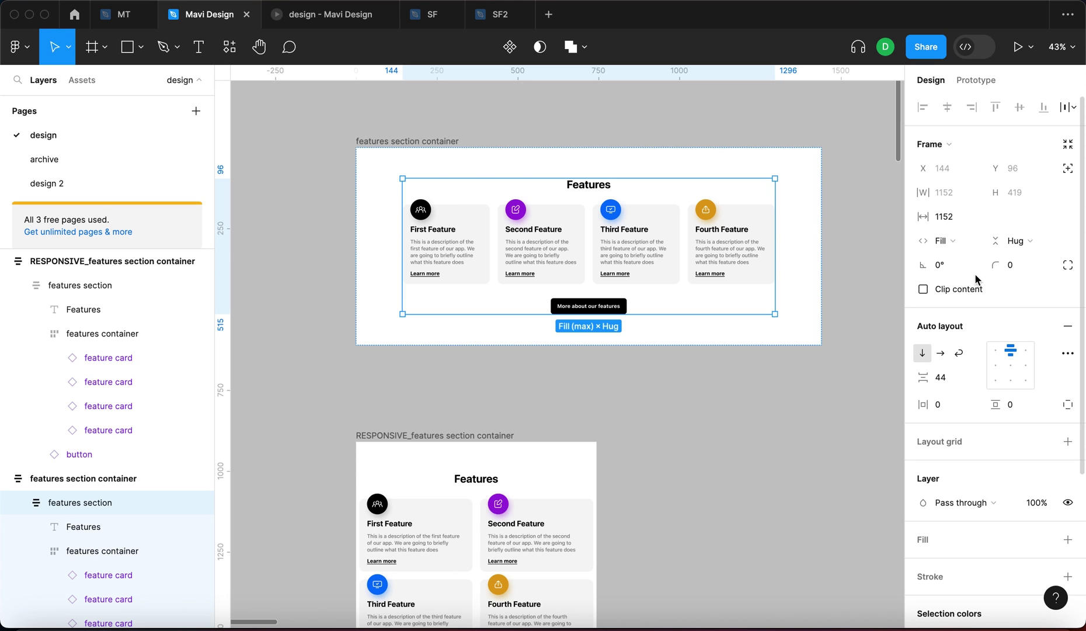
left_click(944, 240)
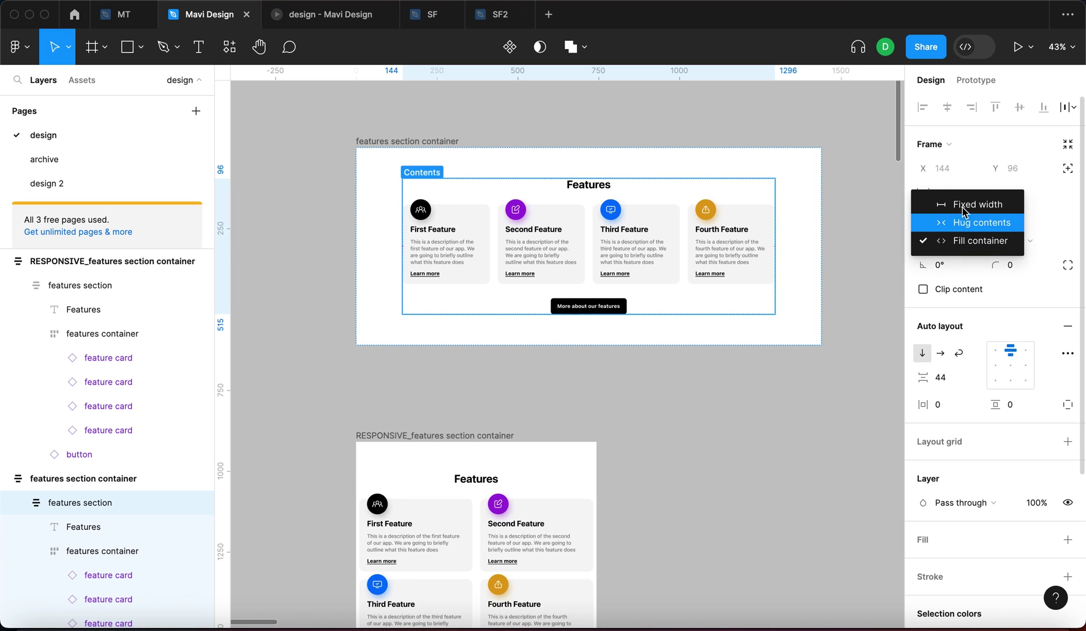
left_click(973, 241)
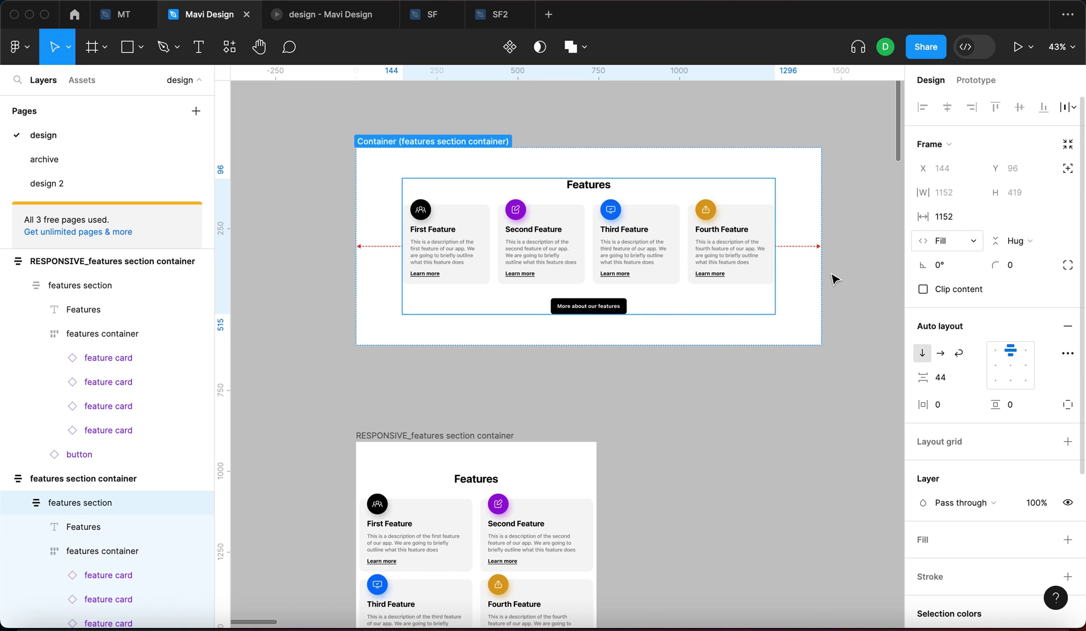
left_click_drag(822, 280, 831, 292)
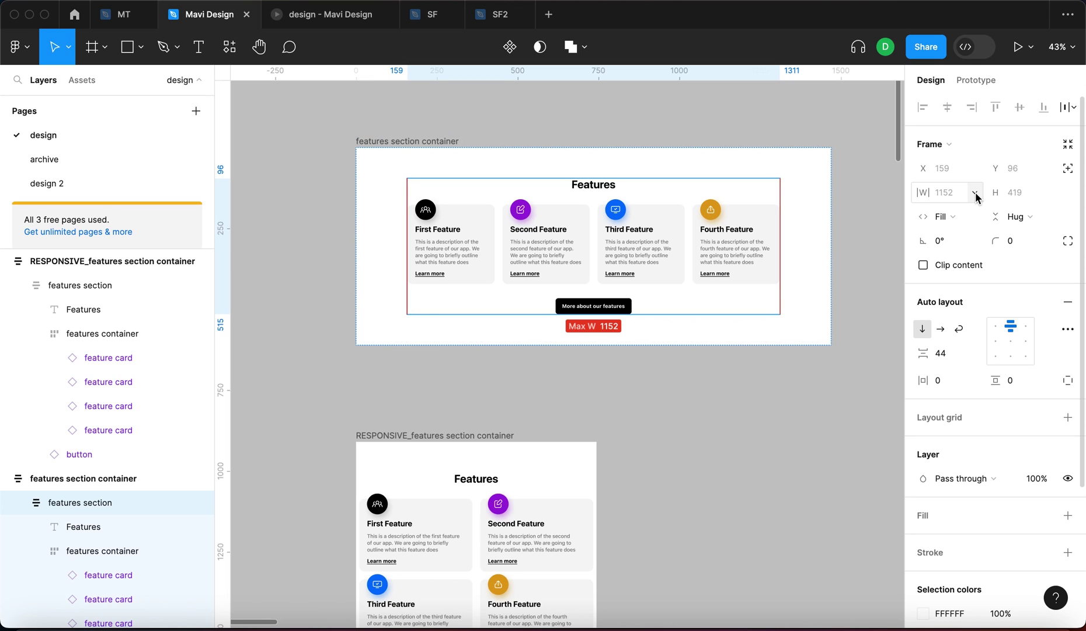
- Shrink the outer features container to about 1229, then about 881 wide
left_click(778, 470)
left_click(437, 142)
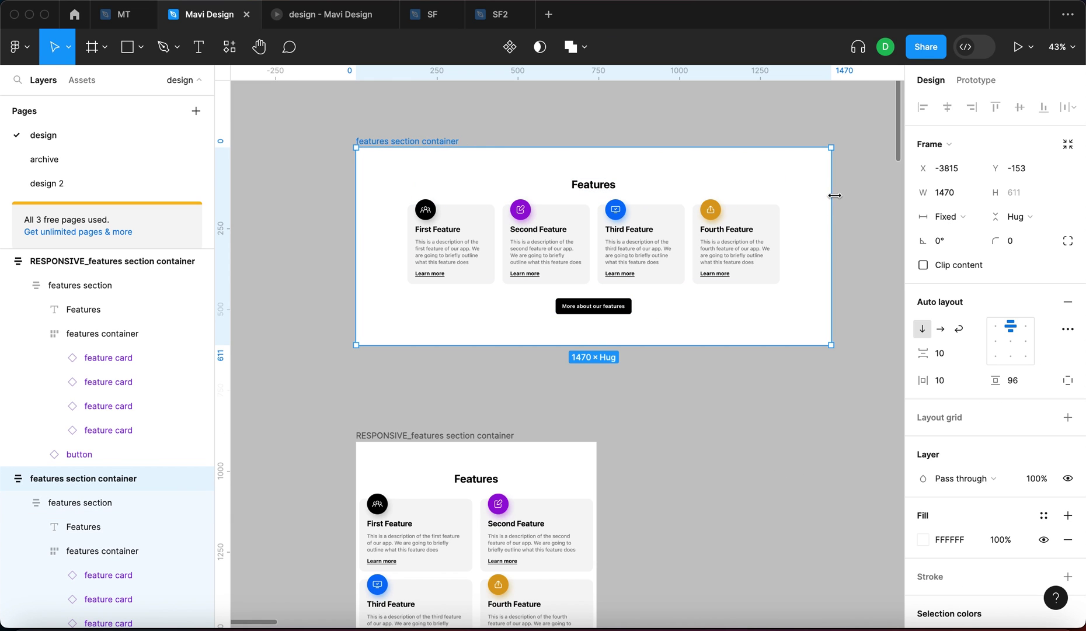
left_click_drag(835, 195, 644, 204)
left_click(584, 194)
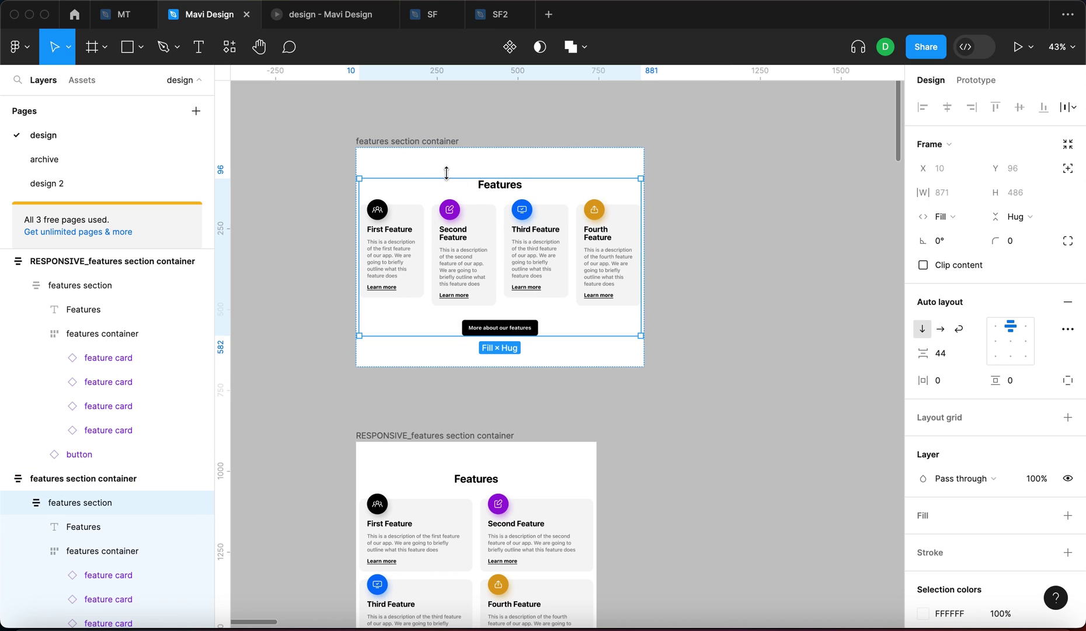
- Widen the container again, check the inner section's max width, then narrow from 1111 to 1054
left_click(628, 171)
left_click_drag(643, 172, 781, 213)
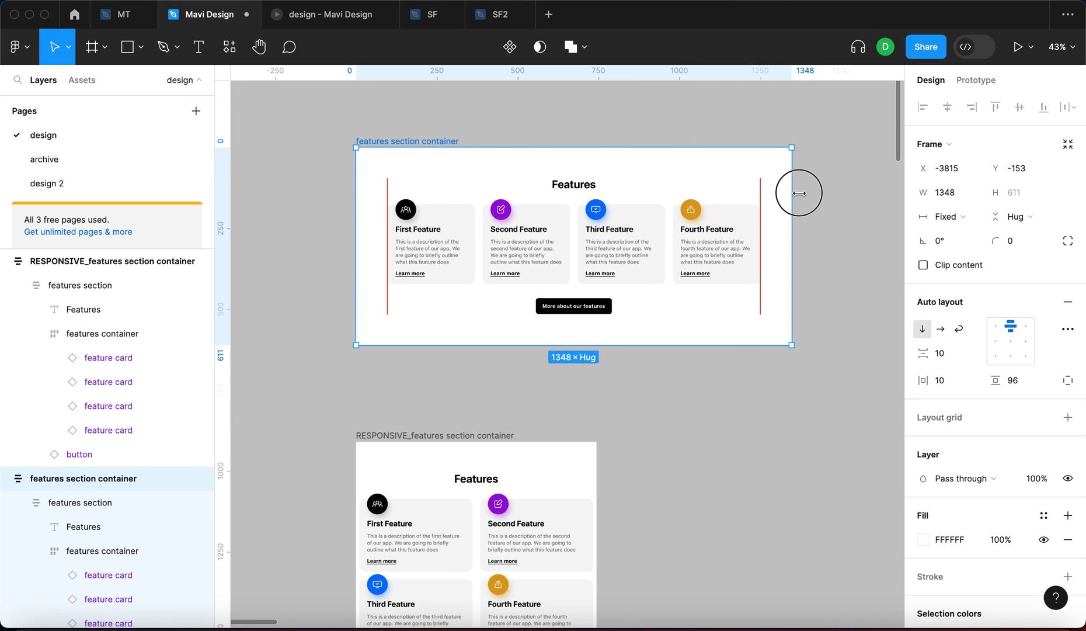
left_click(727, 227)
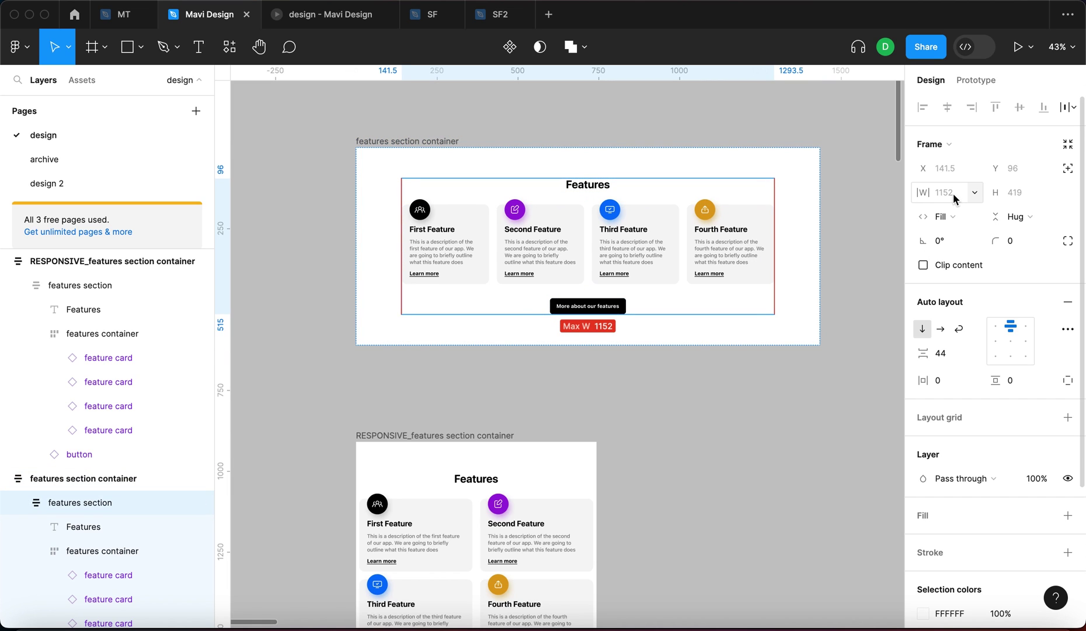
left_click(647, 170)
mouse_move(819, 175)
left_mouse_down()
mouse_move(652, 187)
mouse_move(709, 199)
left_mouse_up()
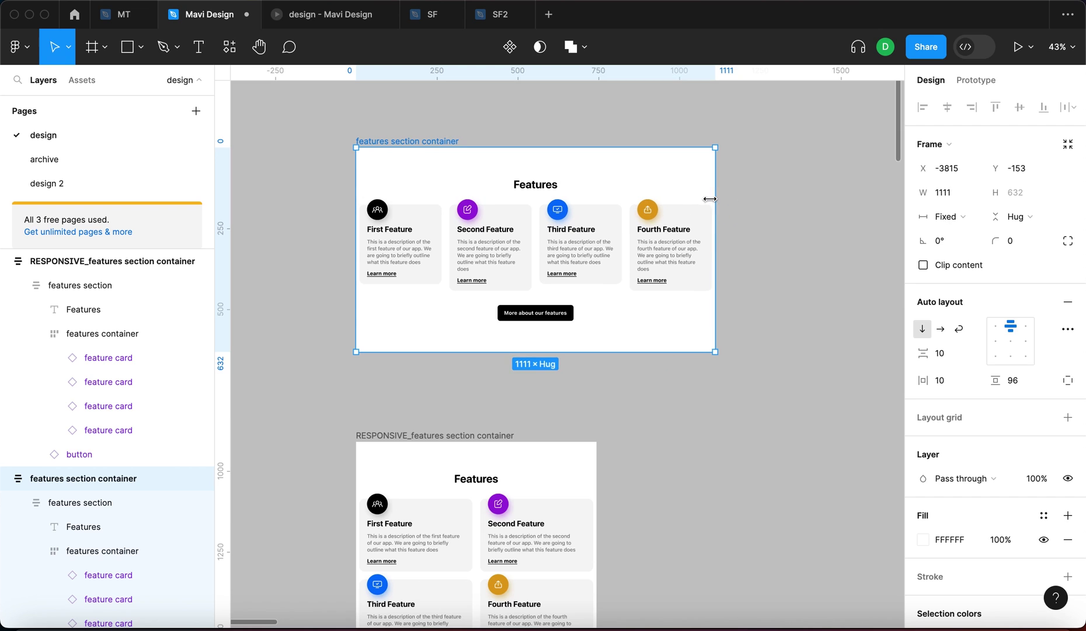
left_click_drag(712, 190, 588, 193)
left_click(569, 260)
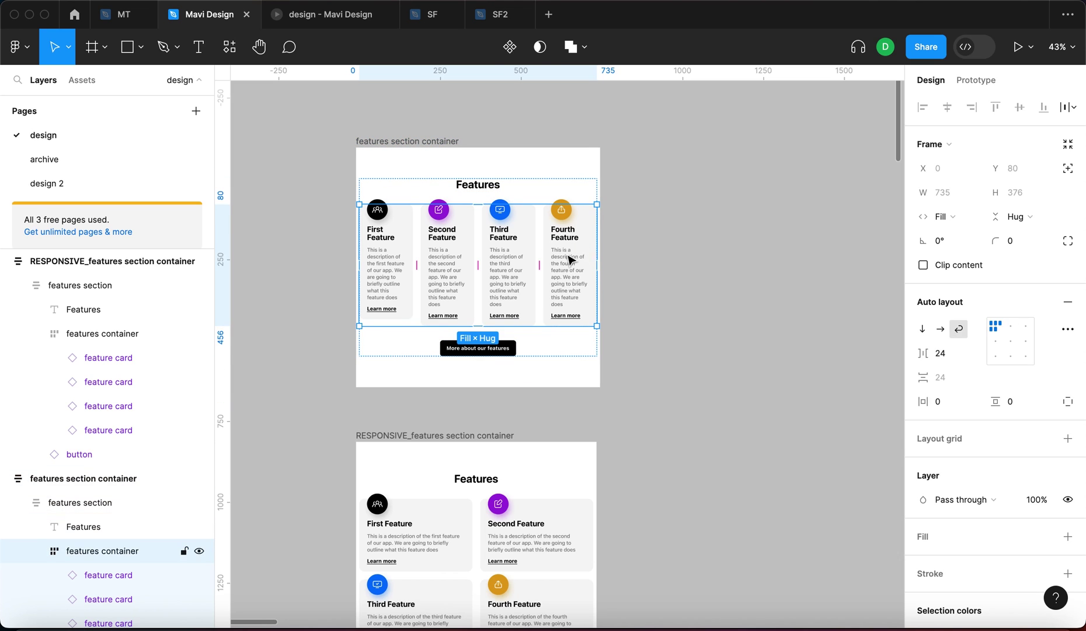
- Inspect the feature cards, stepping the selection from the Fourth Feature card through the others
left_click(569, 260)
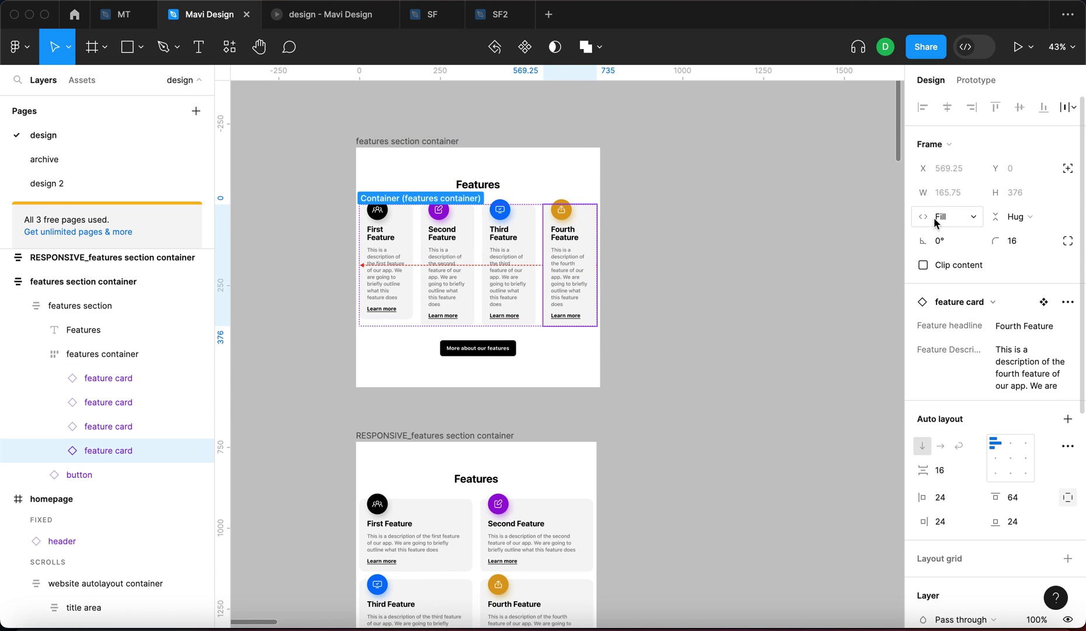
left_click(768, 290)
double_click(574, 251)
left_click(574, 253)
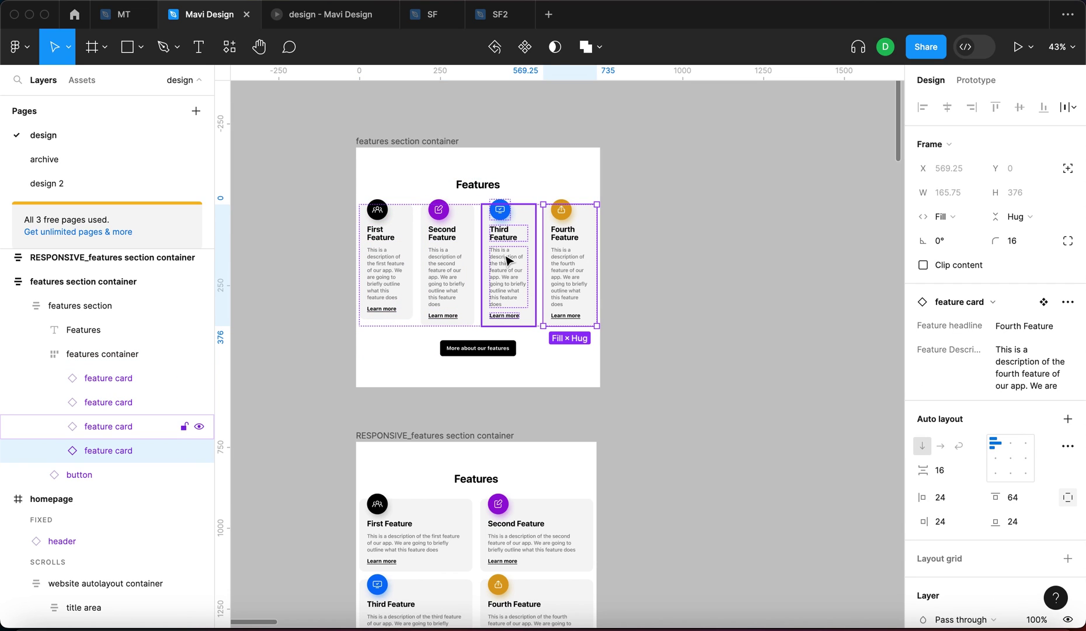
key("shift+Tab")
key("shift+Tab")
key("shift+Tab")
key("Tab")
key("Tab")
key("Tab")
key("shift+Tab")
key("shift+Tab")
key("shift+Tab")
- Widen the features section container to 1152 so the cards spread out
left_click(388, 142)
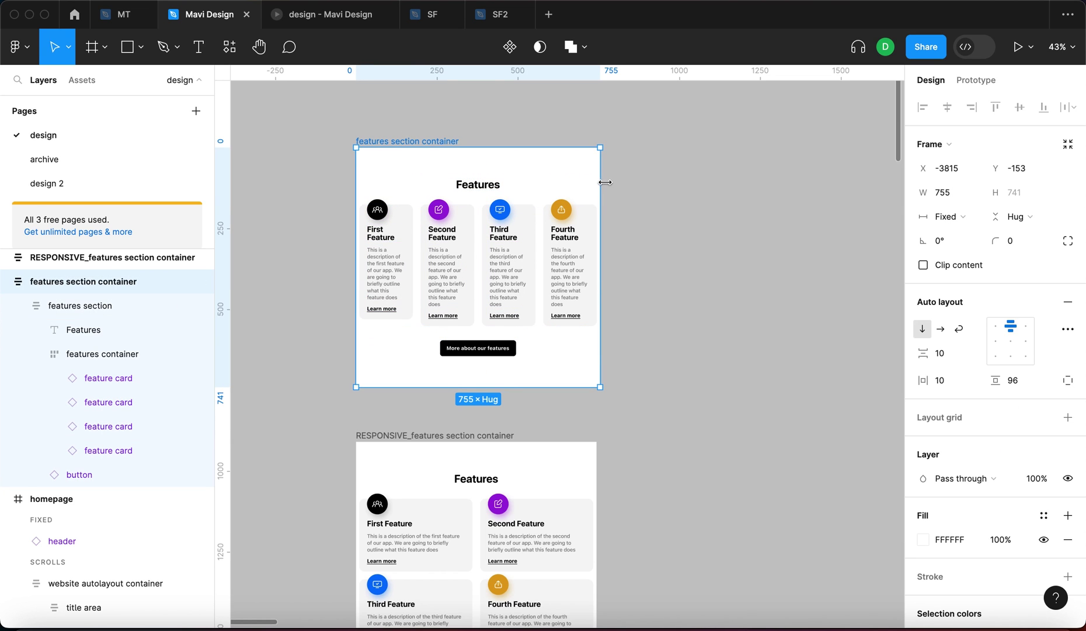
mouse_move(600, 182)
left_mouse_down()
mouse_move(725, 220)
mouse_move(595, 264)
left_mouse_up()
scroll(736, 292, "down", 5)
scroll(749, 378, "up", 6)
double_click(518, 298)
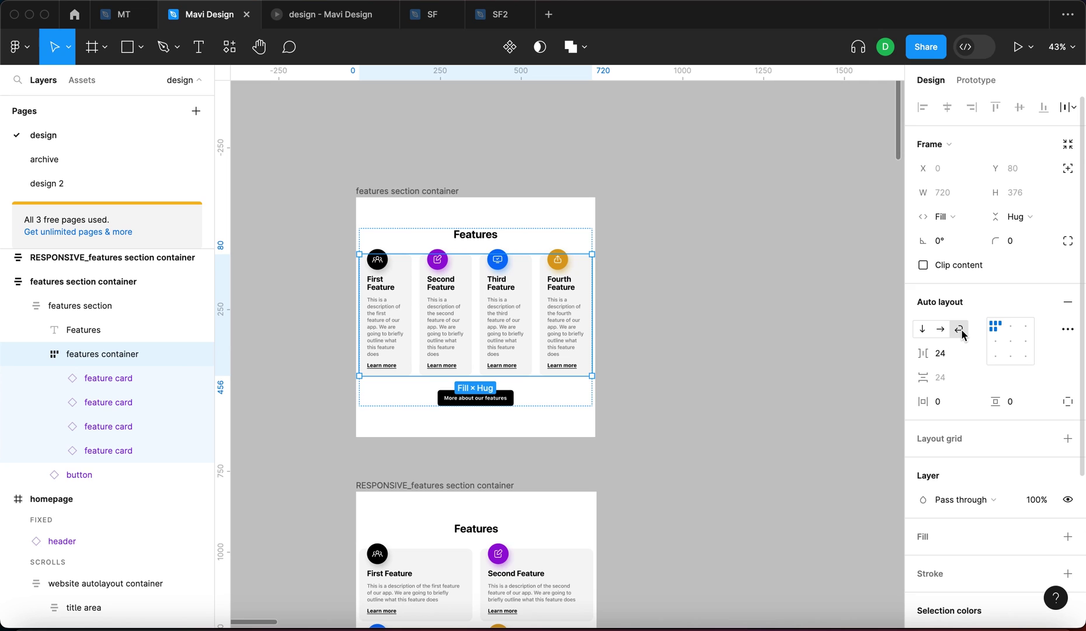
left_click(488, 208)
- Widen the container to 1176, then bring it back to about 1103 wide
left_click(402, 191)
left_click_drag(595, 212, 736, 241)
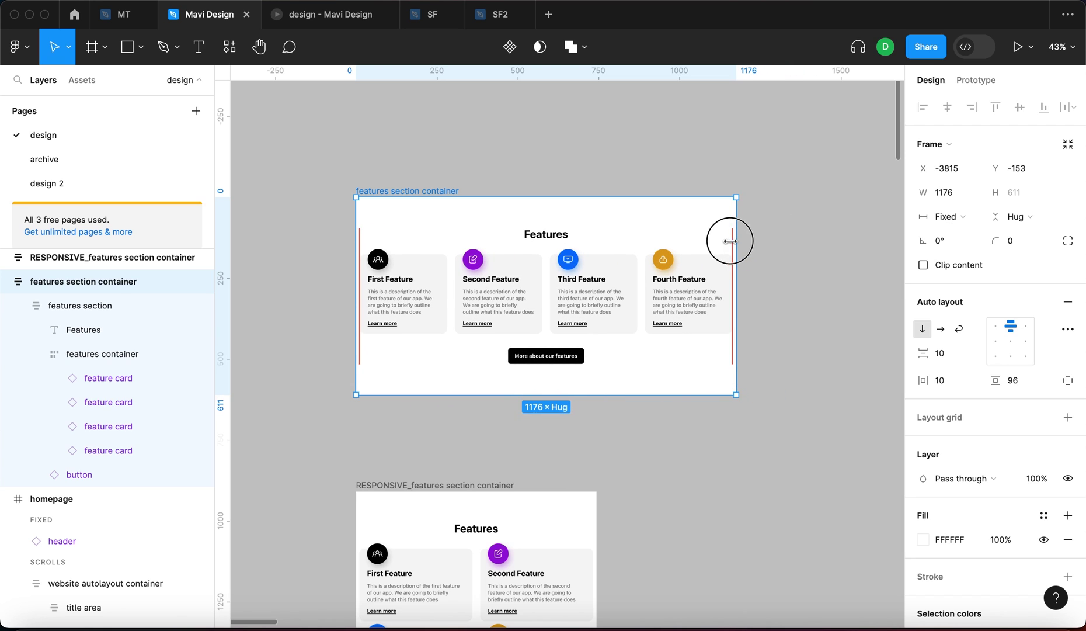
left_click_drag(737, 241, 644, 241)
left_click(514, 303)
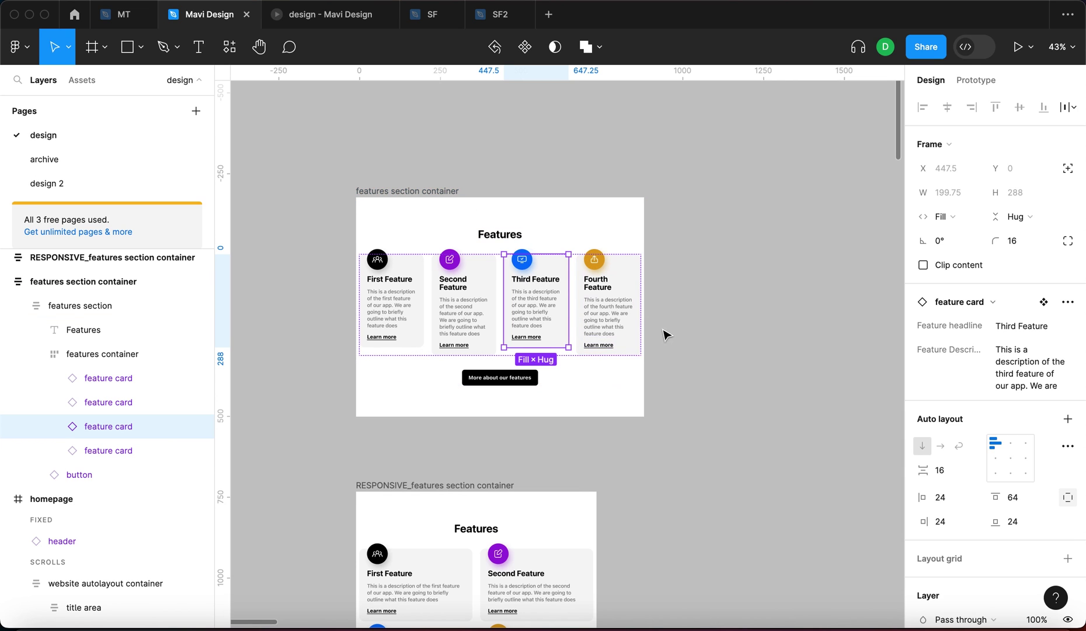
scroll(664, 335, "down", 2)
- Widen the RESPONSIVE container to one row, then narrow it to about 765 so cards wrap 2×2
left_click(543, 451)
scroll(603, 323, "down", 4)
mouse_move(596, 379)
left_mouse_down()
mouse_move(722, 384)
mouse_move(678, 386)
mouse_move(688, 386)
left_mouse_up()
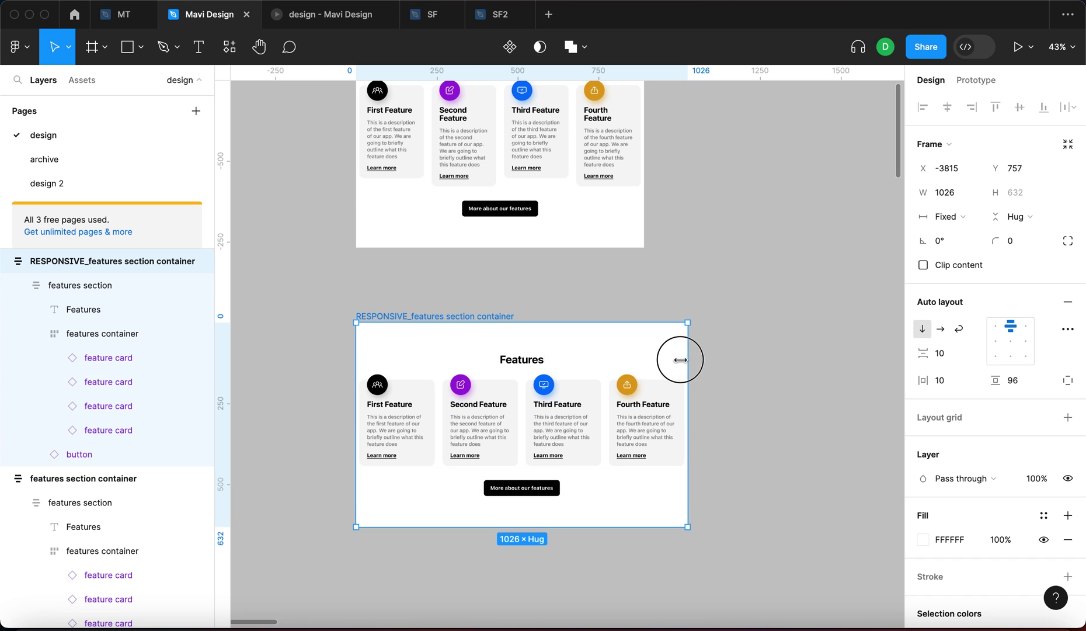
left_click_drag(687, 367, 637, 365)
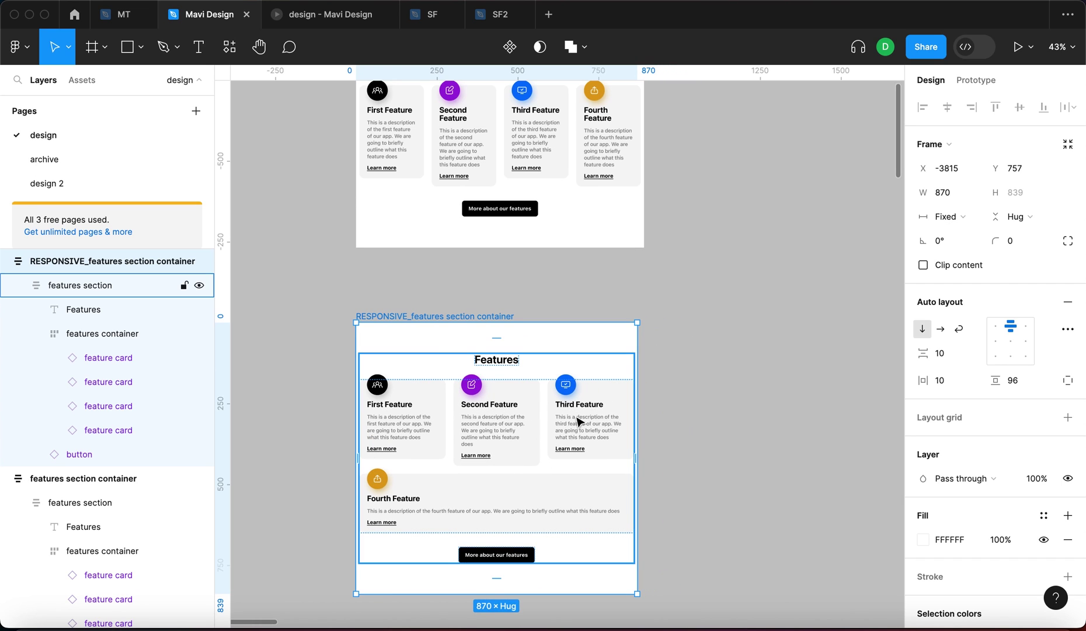
mouse_move(637, 361)
left_mouse_down()
mouse_move(523, 369)
mouse_move(565, 359)
left_mouse_up()
scroll(564, 358, "left", 4)
scroll(564, 359, "down", 2)
left_click(638, 371)
left_click(607, 385)
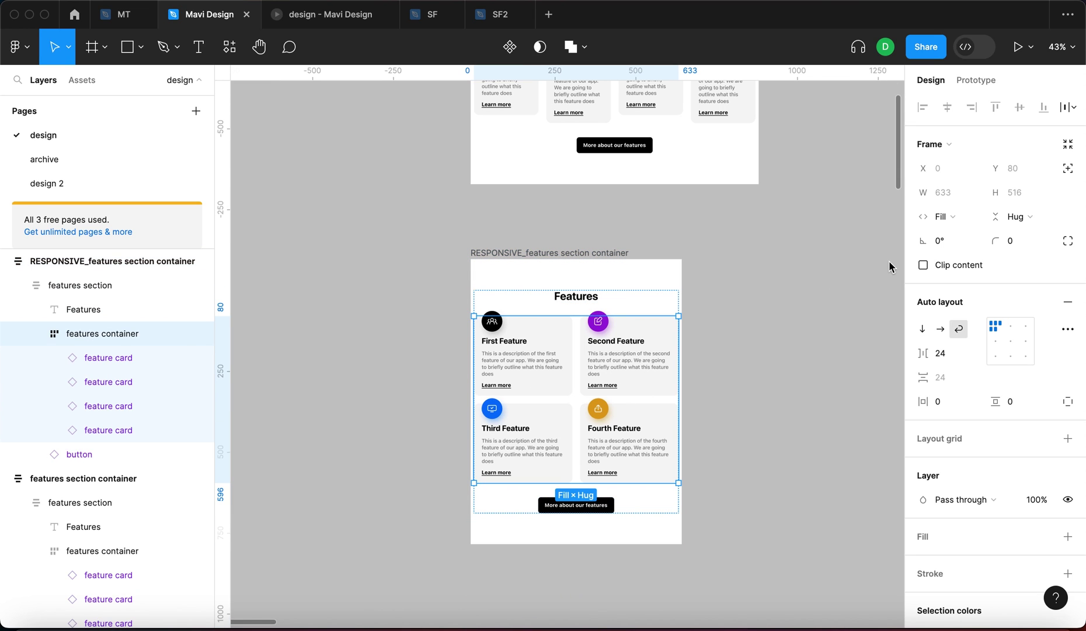
- Check a responsive card's minimum width, then select all four original feature cards
left_click(607, 386)
left_click(975, 192)
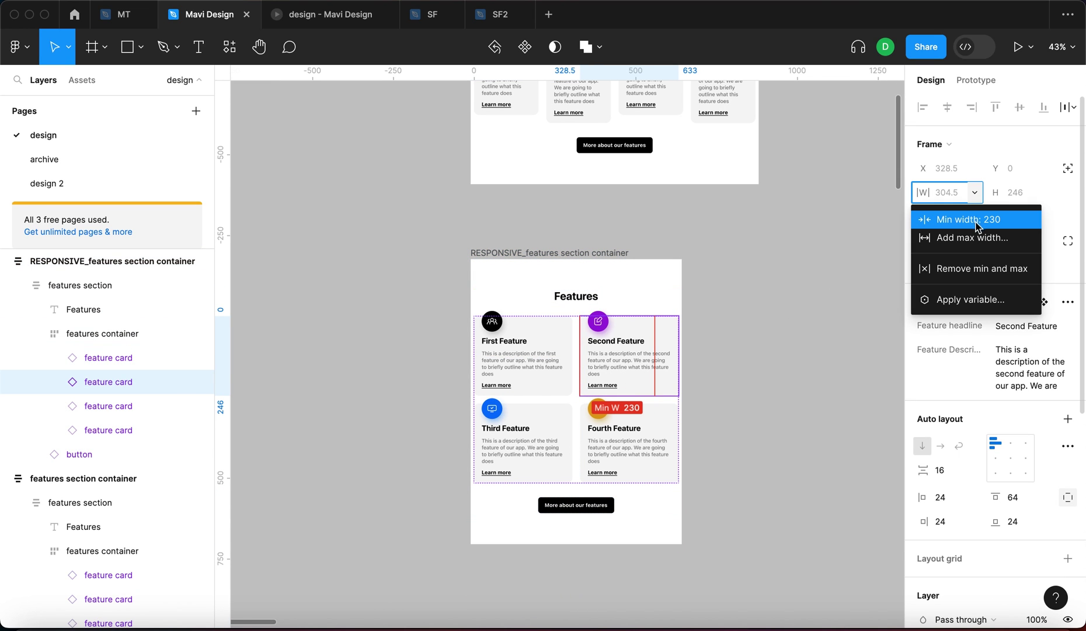
left_click(718, 274)
scroll(759, 292, "up", 5)
left_click(826, 315)
double_click(688, 374)
key("Return")
scroll(789, 298, "down", 2)
scroll(788, 298, "right", 2)
- Give the four feature cards a 230 minimum width and move the section higher
left_click(974, 192)
key("shift+Return")
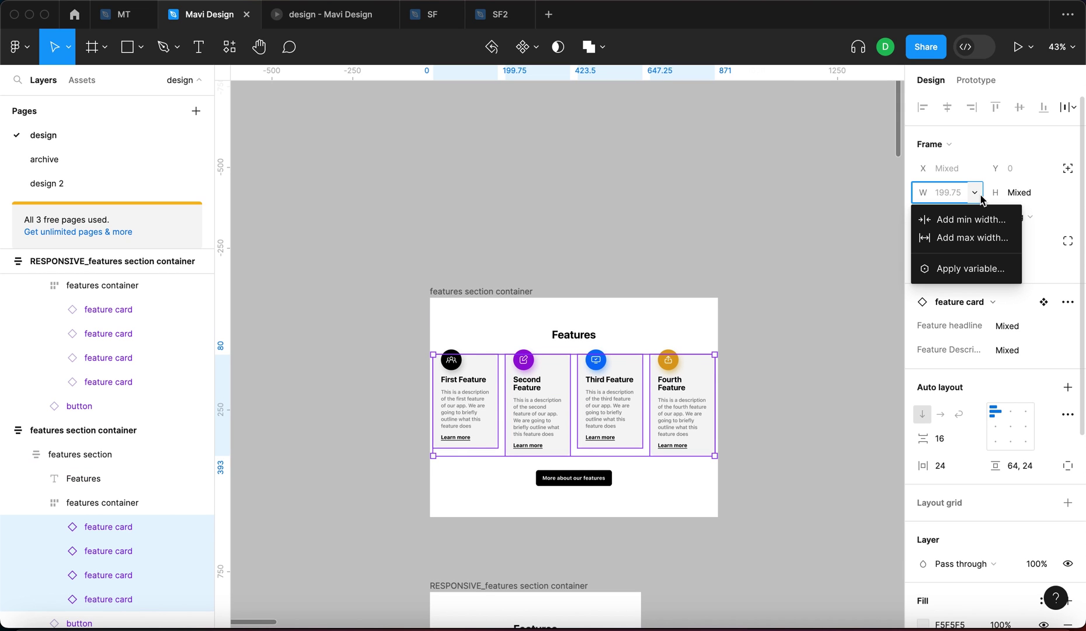
left_click(979, 220)
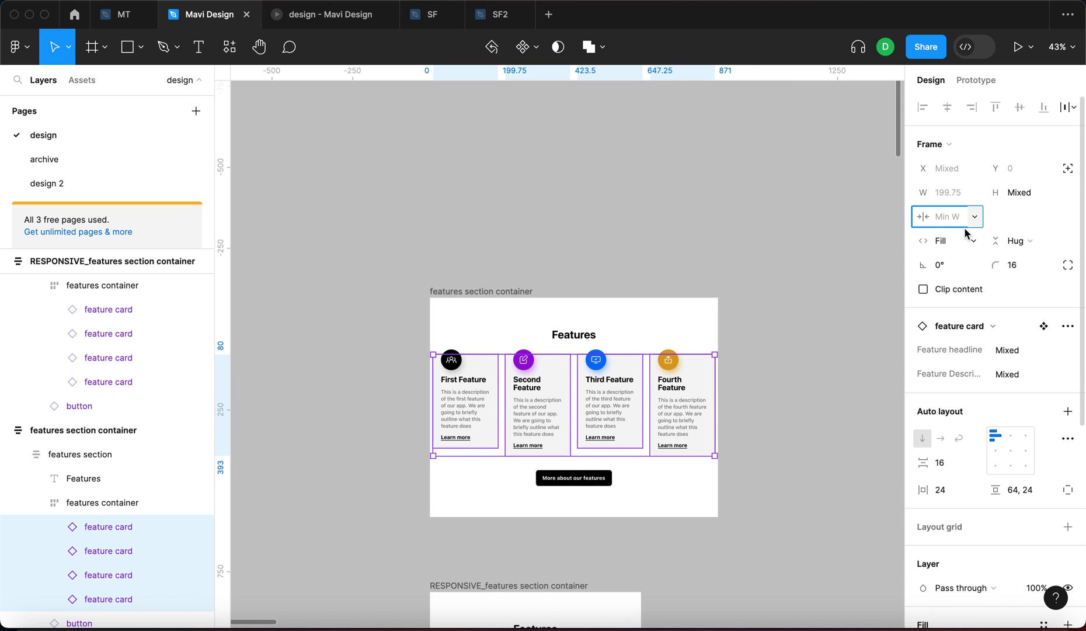
type("230")
left_click(770, 328)
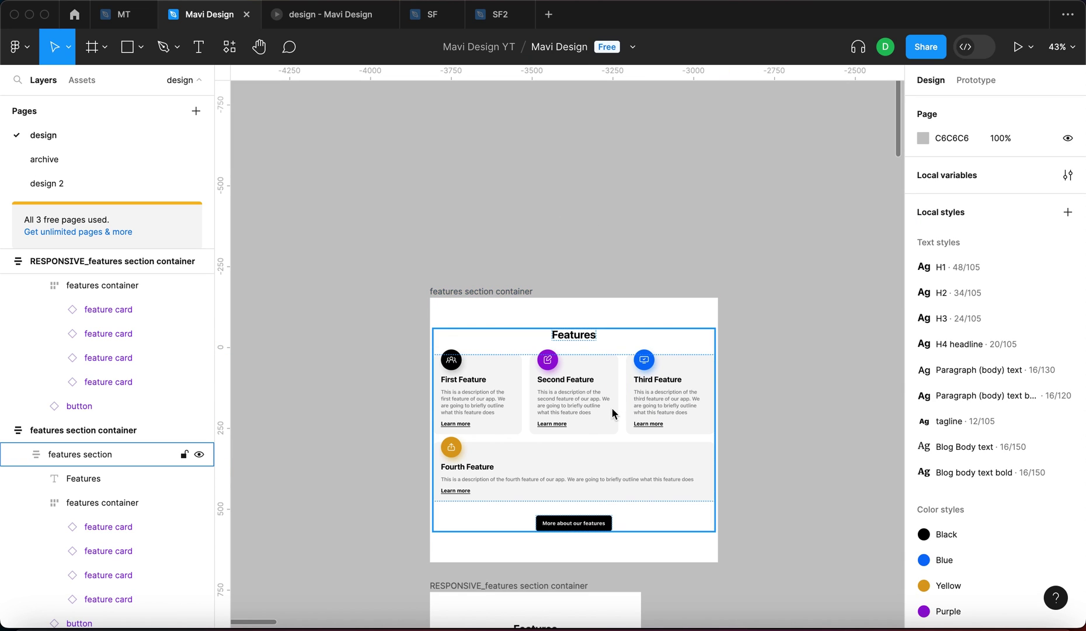
left_click_drag(498, 295, 504, 215)
- Test-resize the features section and select the Third Feature card
scroll(482, 499, "down", 5)
scroll(607, 419, "up", 4)
left_click_drag(725, 355, 828, 360)
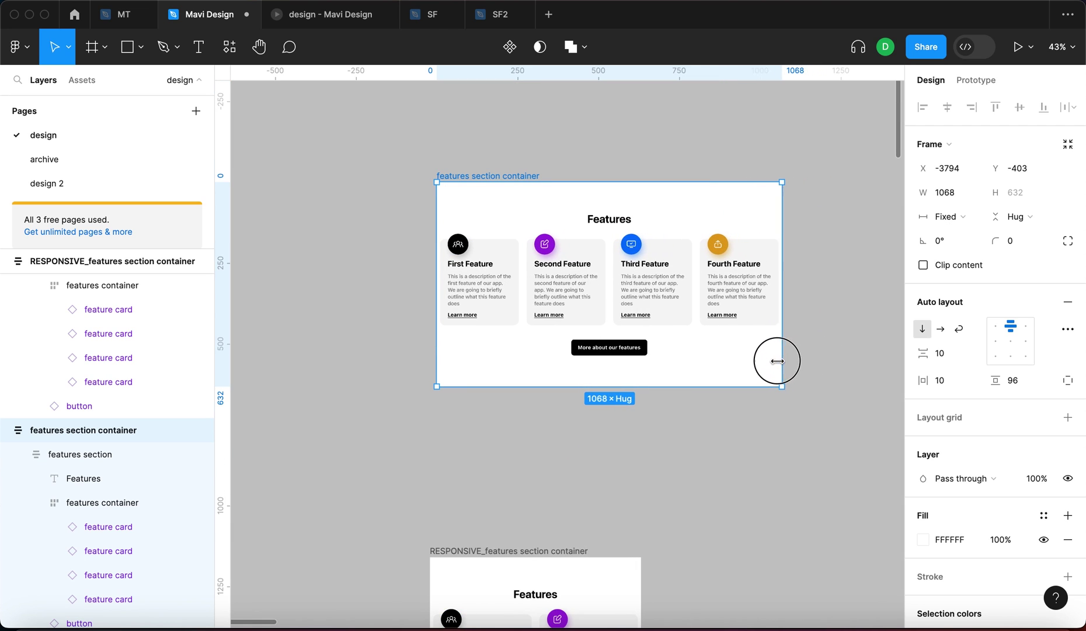
left_click_drag(828, 360, 776, 360)
double_click(665, 279)
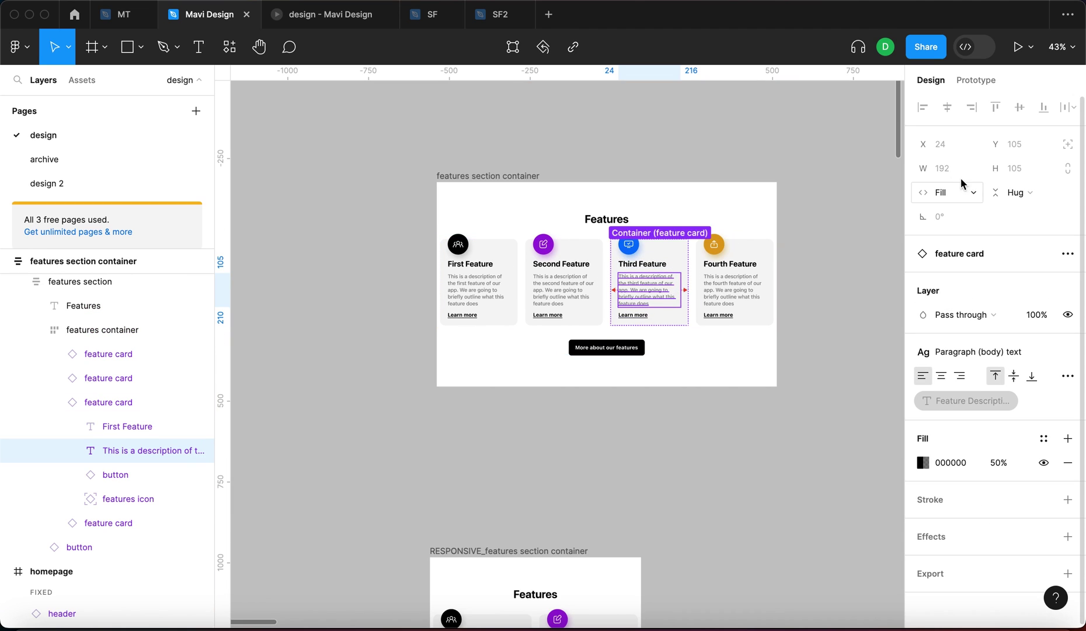
key("shift+Return")
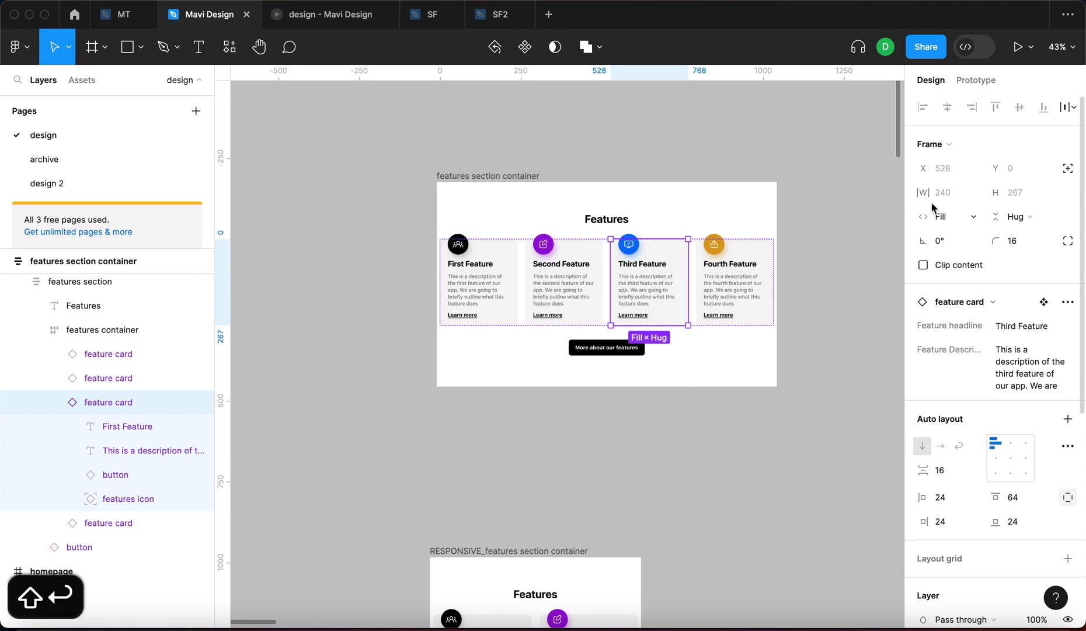
- Narrow the features section container until the fourth card wraps, reaching about 818 wide
left_click(771, 231)
left_click_drag(776, 241, 771, 241)
double_click(645, 274)
left_click(524, 185)
left_click_drag(770, 217, 729, 224)
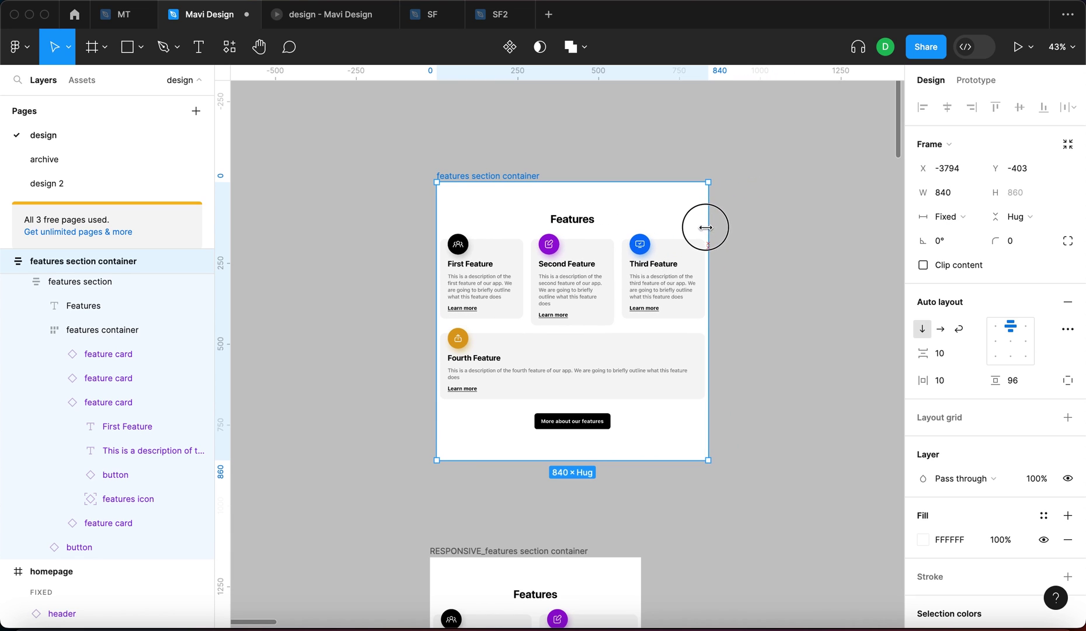
left_click_drag(729, 224, 702, 226)
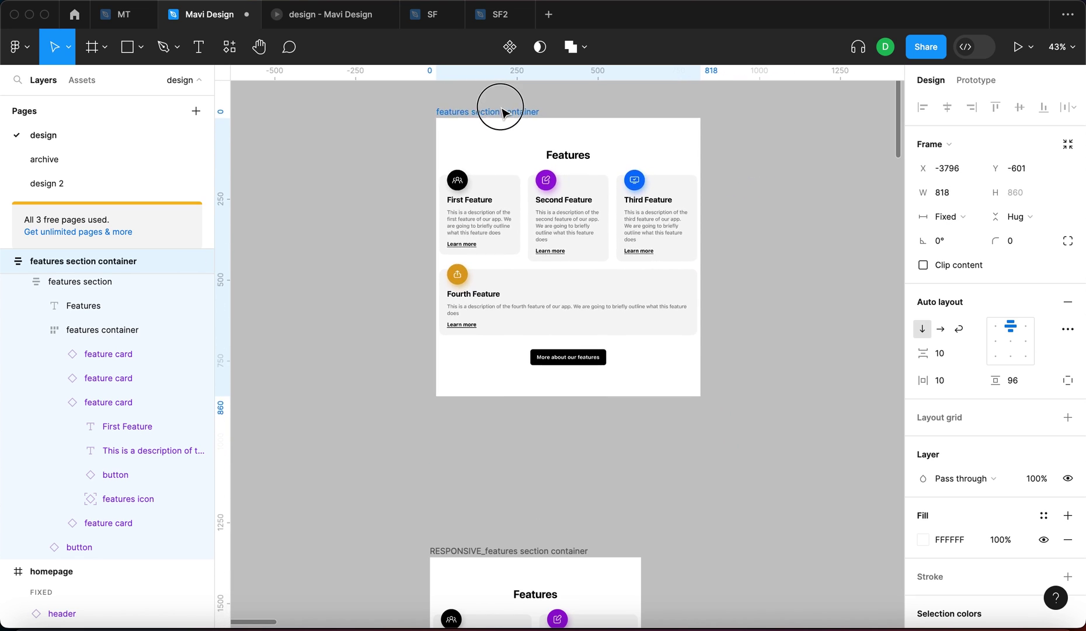
- Move the section up and narrow it to 686 wide, forming a two-by-two card grid
left_click_drag(505, 180, 499, 109)
left_click(635, 283)
left_click(443, 114)
left_click(654, 206)
double_click(665, 198)
left_click(657, 213)
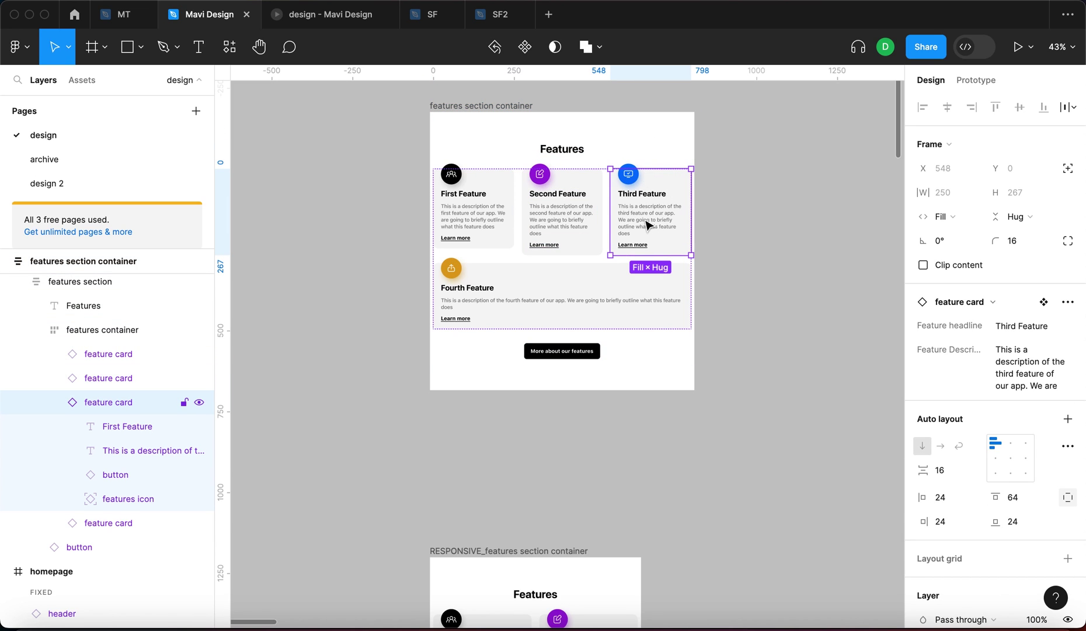
key("shift+Return")
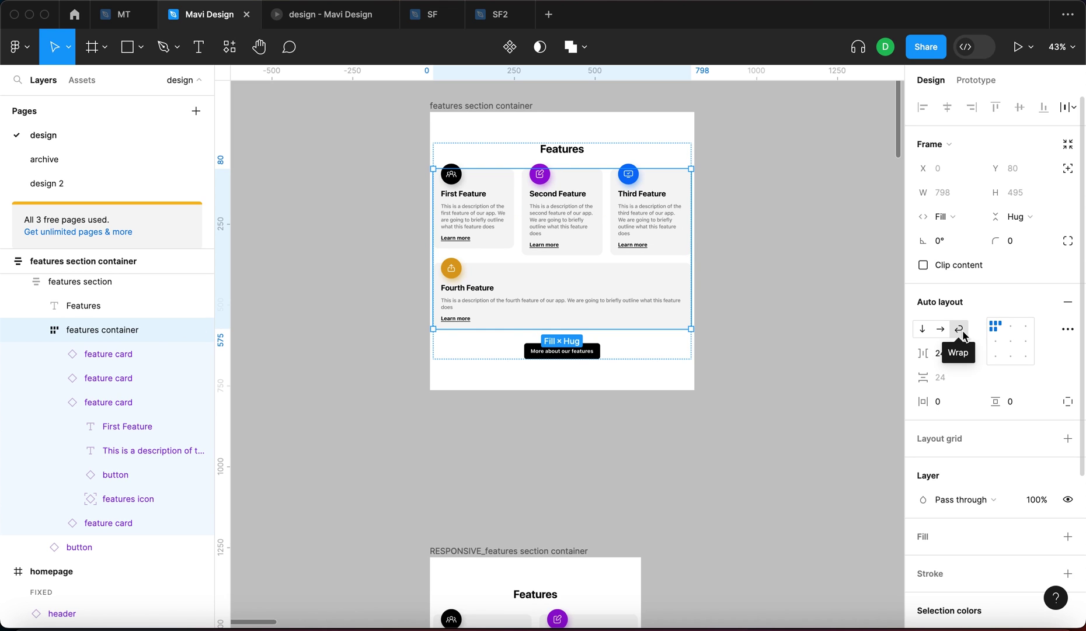
mouse_move(694, 165)
left_mouse_down()
mouse_move(637, 162)
mouse_move(654, 165)
left_mouse_up()
- Inspect the features section and its Second Feature card before resizing
left_click(708, 285)
scroll(708, 285, "up", 3)
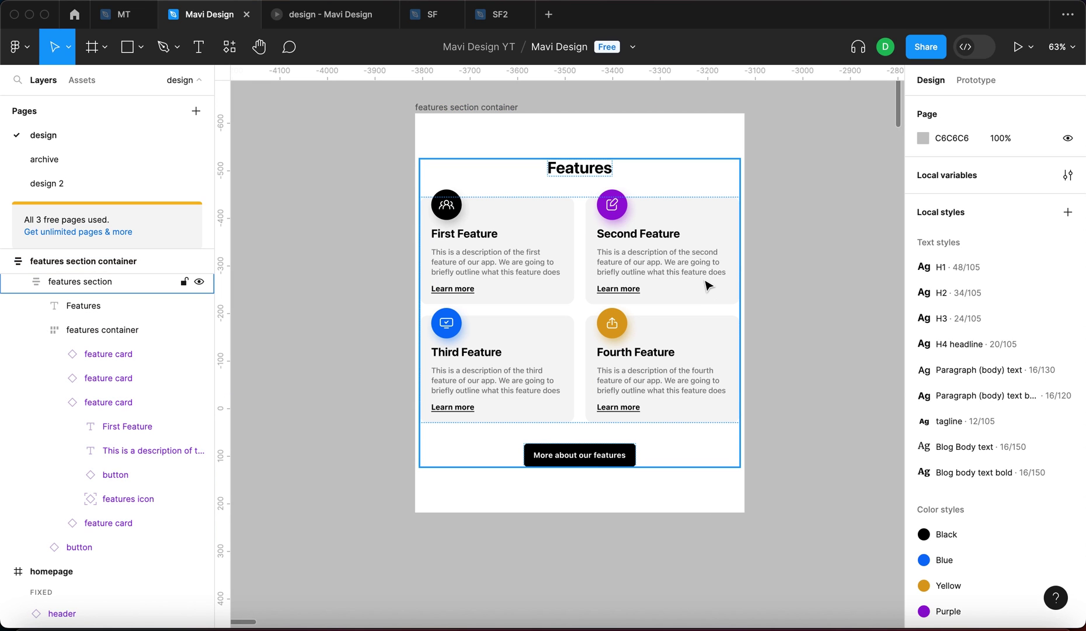
left_click(708, 285)
double_click(705, 283)
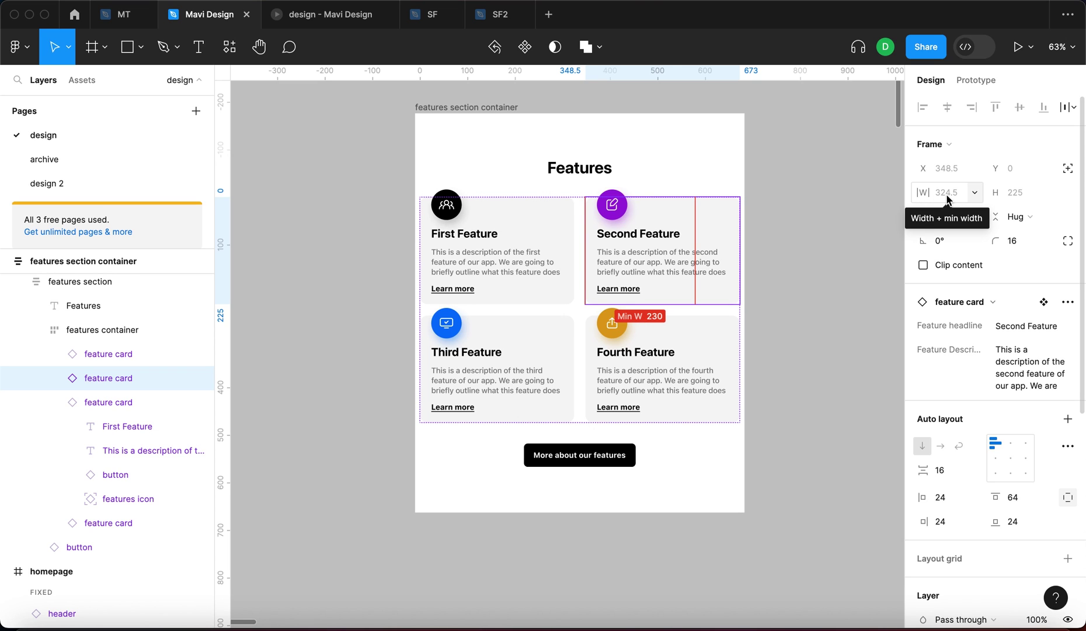
left_click(848, 290)
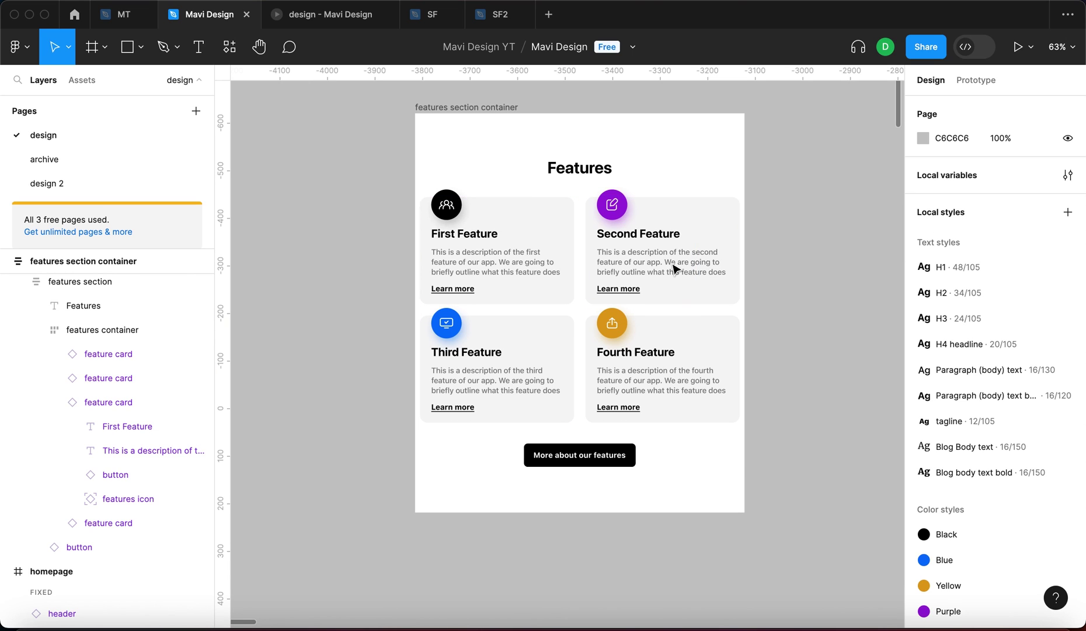
scroll(626, 315, "down", 6)
scroll(626, 315, "up", 5)
- Narrow the features section to 623, then 575 wide, checking the Second Feature card
left_click(463, 94)
left_click_drag(745, 171, 711, 170)
left_click(650, 250)
double_click(649, 246)
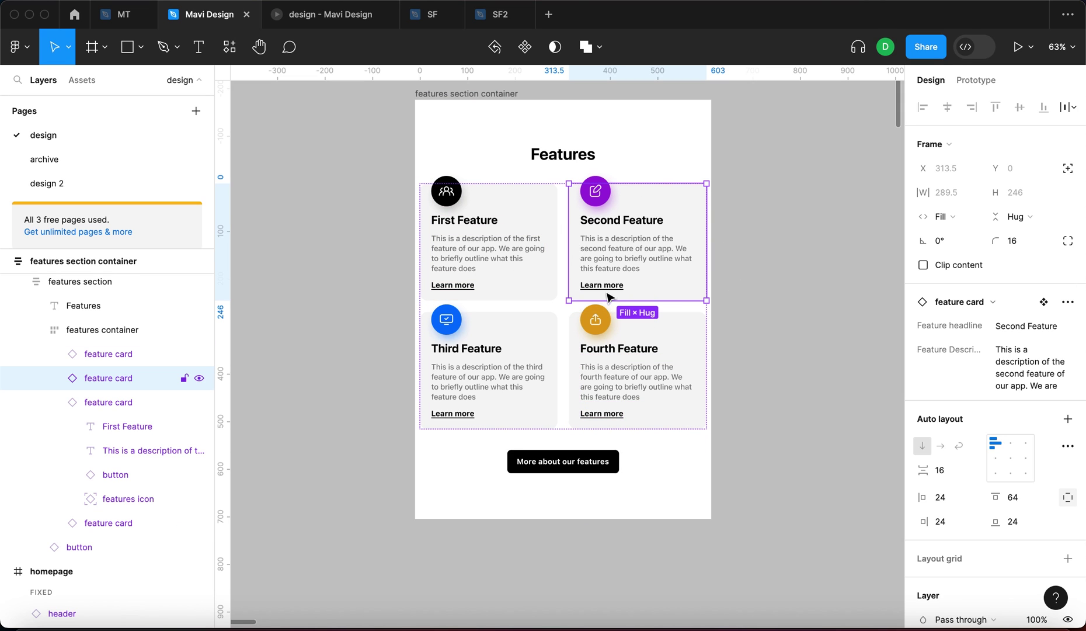
left_click(497, 112)
left_click_drag(712, 172, 688, 175)
left_click(653, 229)
double_click(638, 243)
left_click(488, 101)
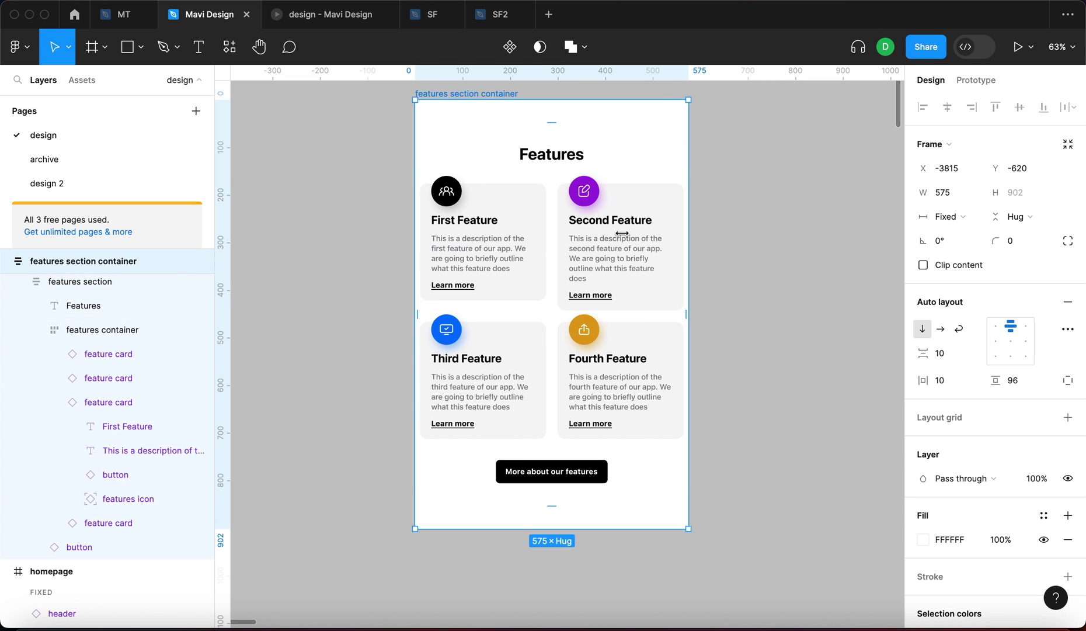
left_click_drag(688, 163, 672, 164)
double_click(615, 250)
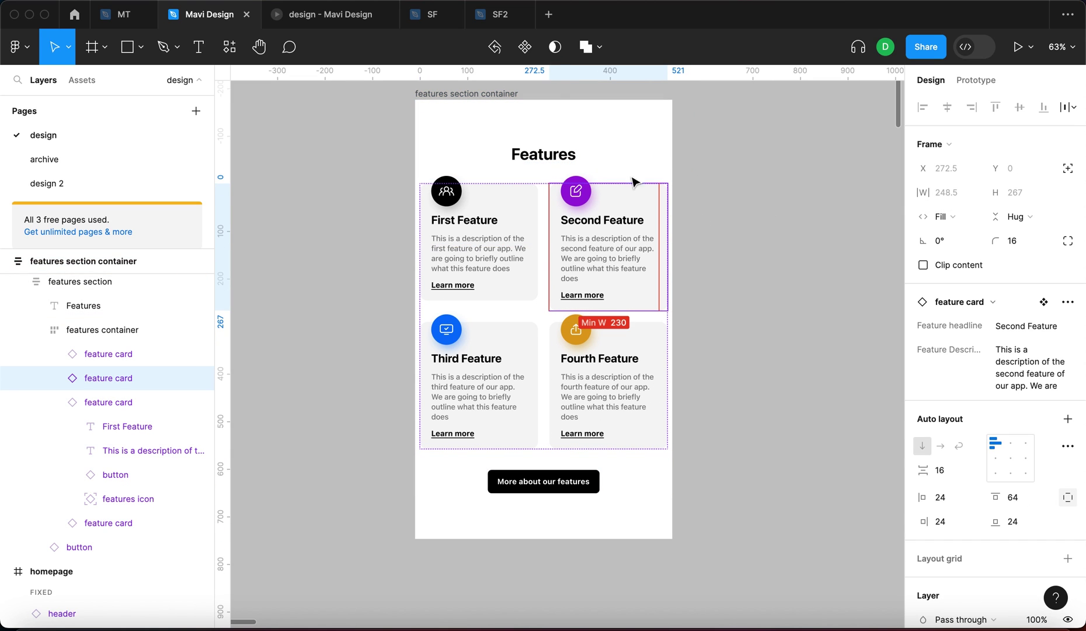
- Narrow the features section further until the cards stack in a single column
left_click(480, 94)
left_click_drag(666, 173, 648, 180)
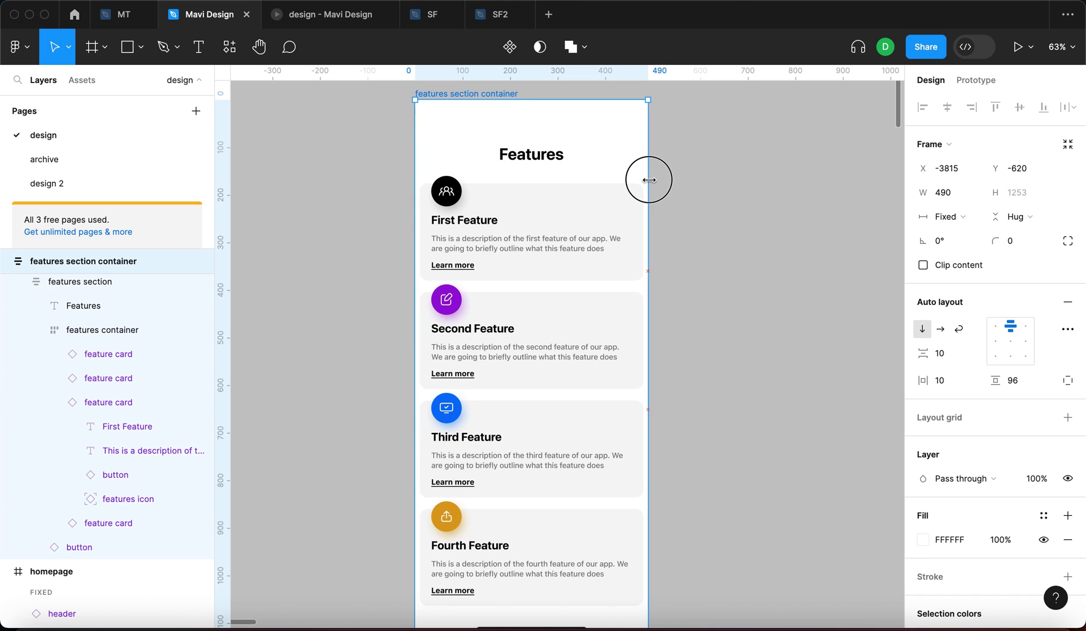
mouse_move(649, 180)
left_mouse_down()
mouse_move(611, 190)
mouse_move(581, 128)
left_mouse_up()
left_click(669, 287)
left_click(555, 248)
scroll(584, 257, "down", 3)
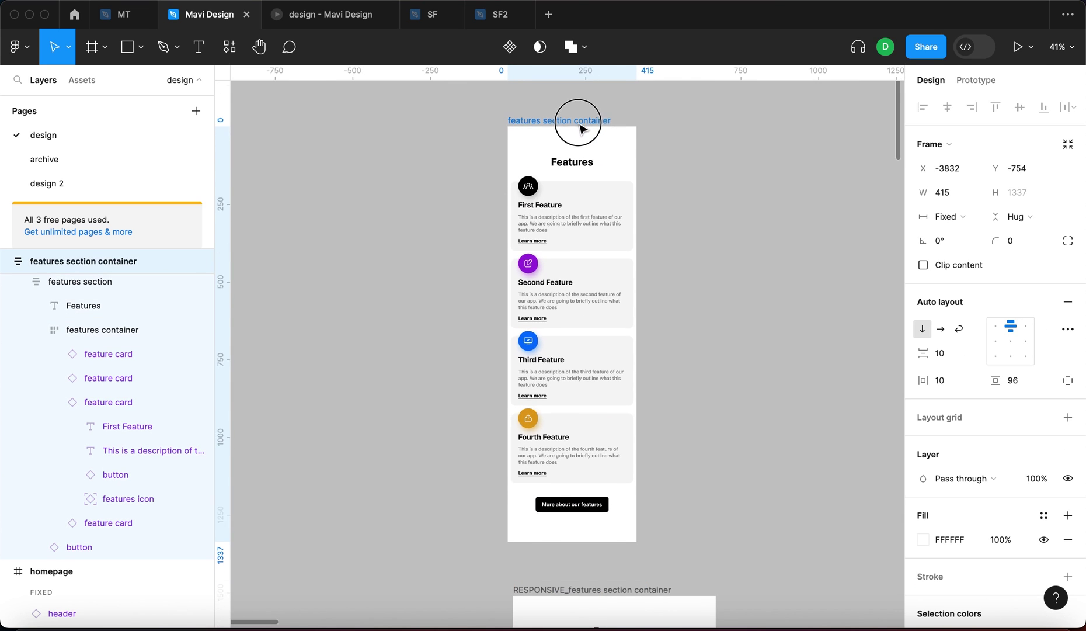
left_click(610, 301)
left_click(599, 240)
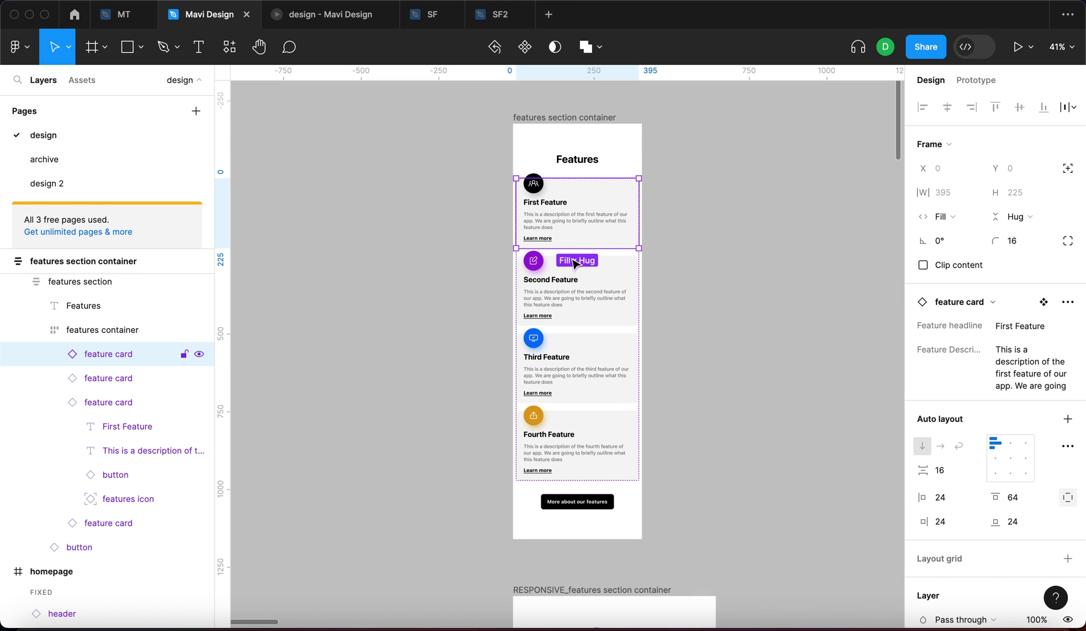
key("shift+Return")
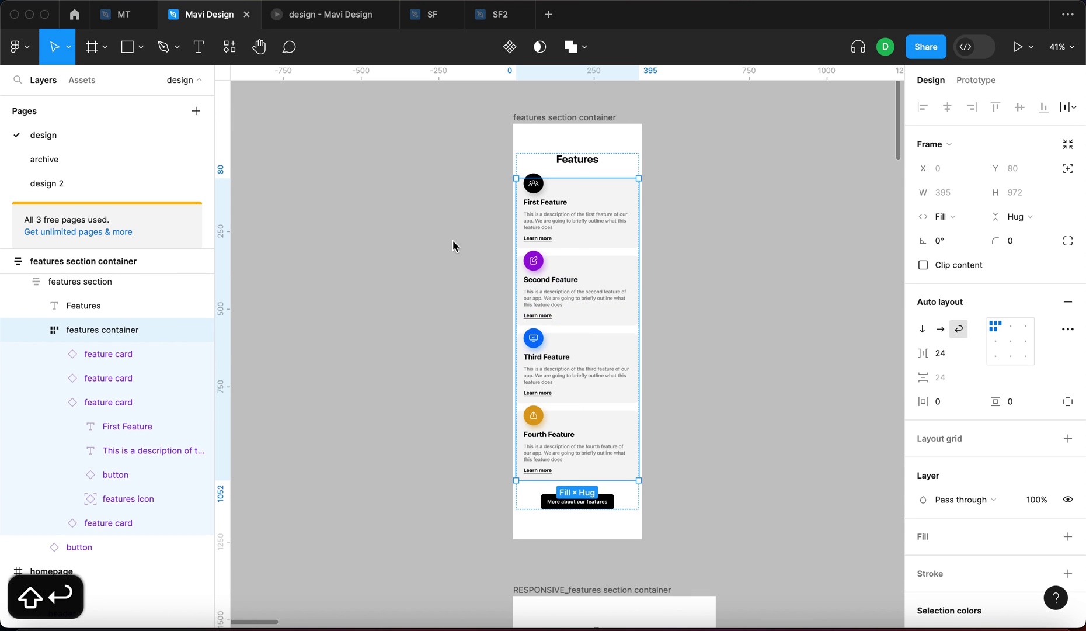
scroll(601, 286, "up", 3, "ctrl")
scroll(579, 200, "down", 3, "ctrl")
scroll(418, 299, "up", 3)
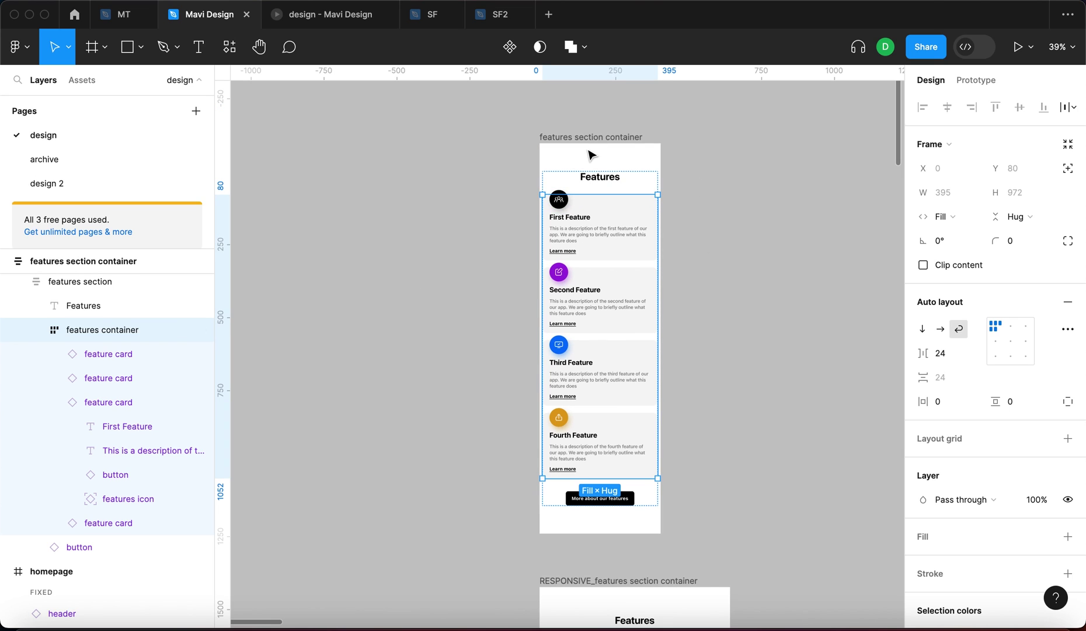
- Narrow the features section to 304, then 249 wide, then widen it to check reflow
left_click(591, 153)
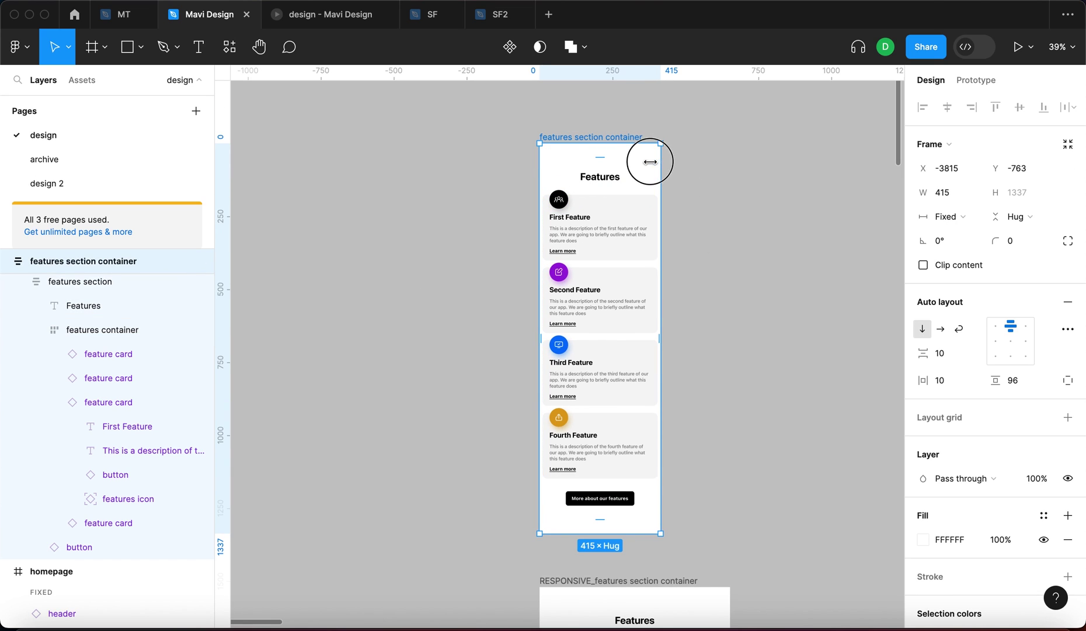
left_click_drag(650, 162, 617, 164)
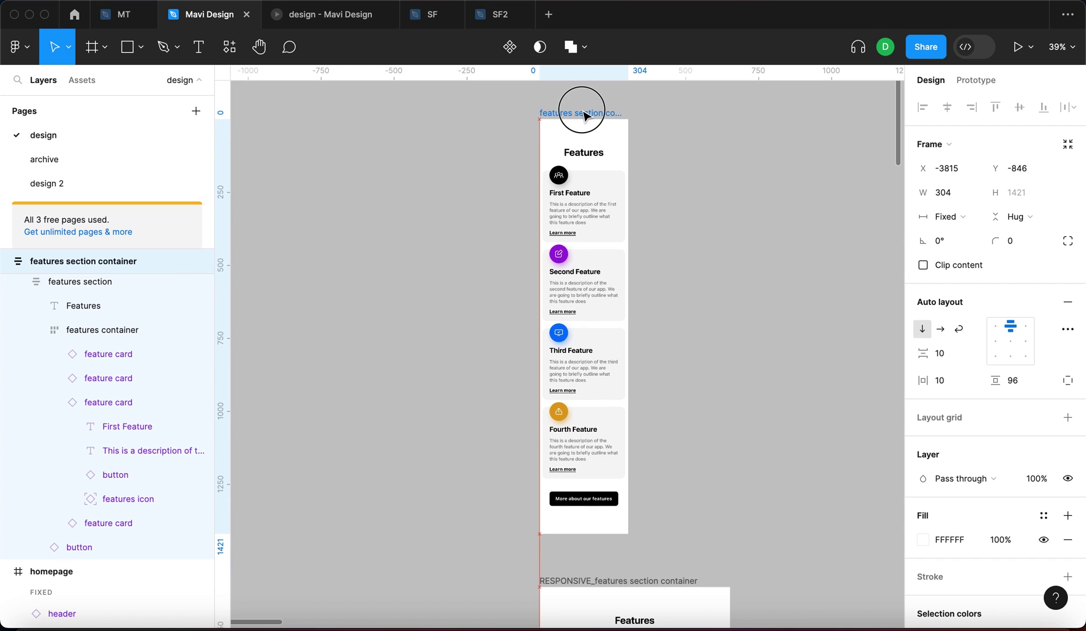
mouse_move(628, 171)
left_mouse_down()
mouse_move(611, 173)
mouse_move(805, 215)
mouse_move(916, 224)
mouse_move(740, 261)
left_mouse_up()
mouse_move(738, 194)
left_mouse_down()
mouse_move(701, 181)
mouse_move(606, 194)
mouse_move(634, 211)
mouse_move(815, 222)
mouse_move(613, 209)
mouse_move(480, 235)
mouse_move(712, 246)
left_mouse_up()
- Widen the RESPONSIVE_features section container to 1440 so the cards sit in one row
scroll(689, 491, "down", 5)
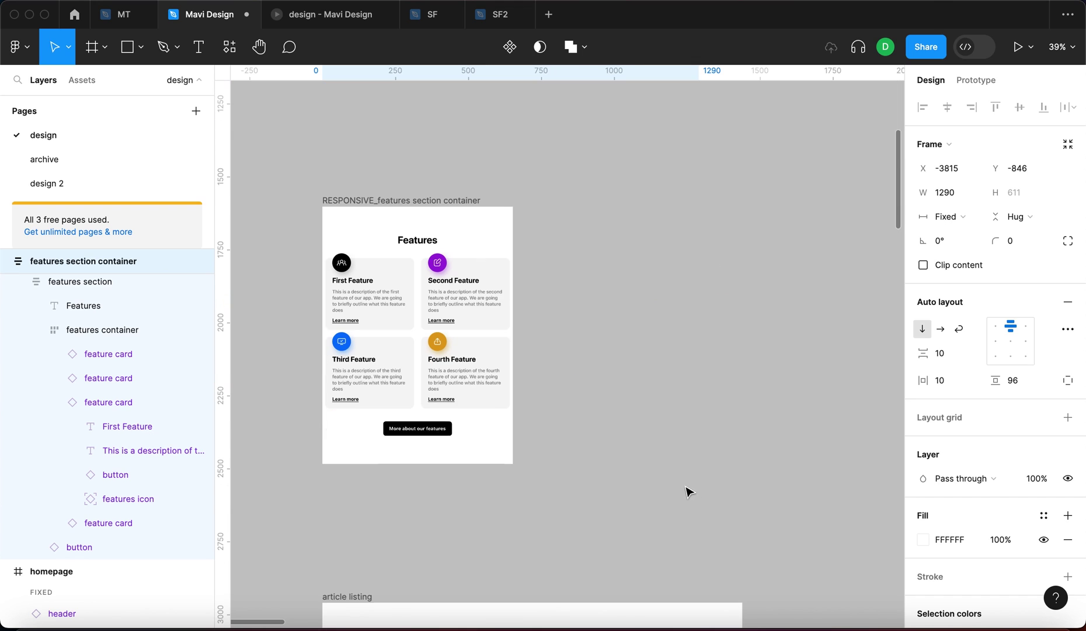
left_click(468, 223)
left_click_drag(513, 234, 779, 346)
scroll(780, 346, "up", 5)
- Move the RESPONSIVE and article listing frames on the canvas and zoom to the articles grid
left_click_drag(403, 437, 406, 181)
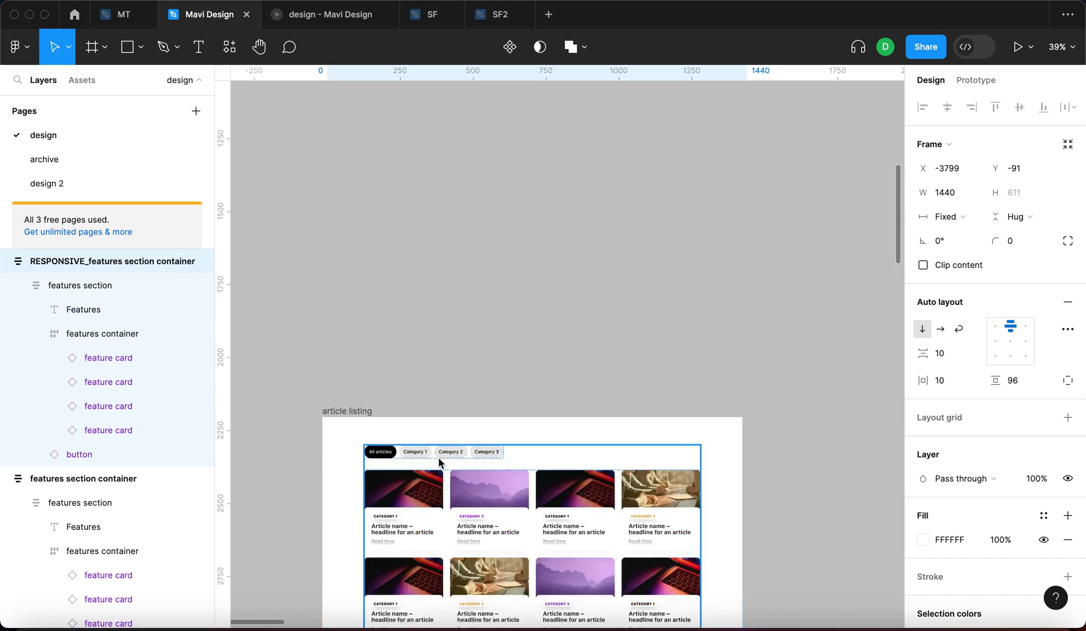
scroll(556, 329, "down", 10)
scroll(556, 330, "up", 3)
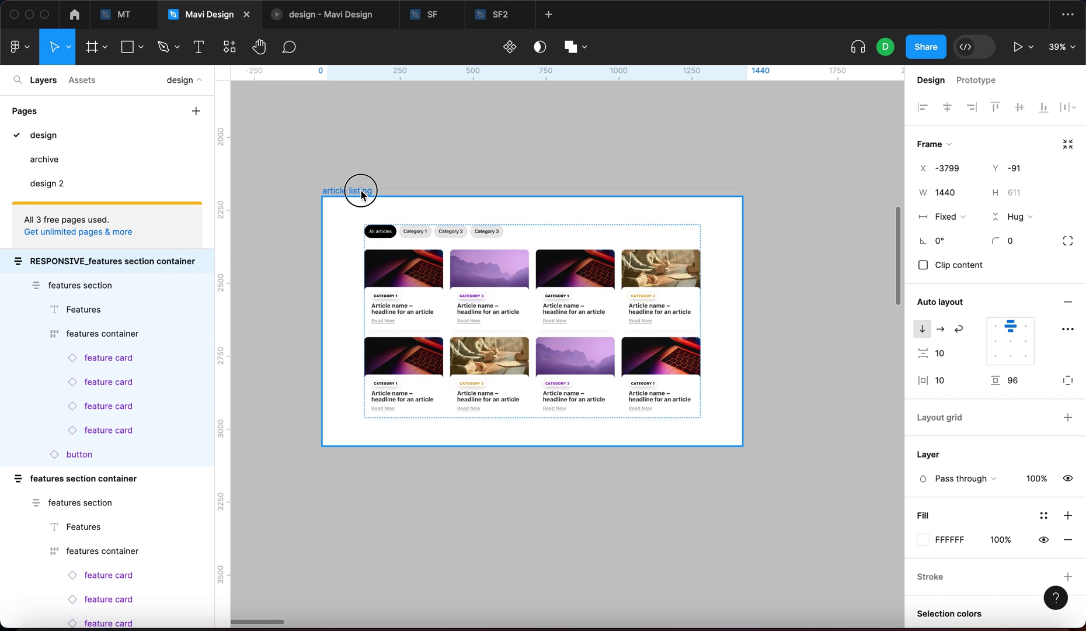
left_click_drag(356, 191, 366, 159)
double_click(607, 281)
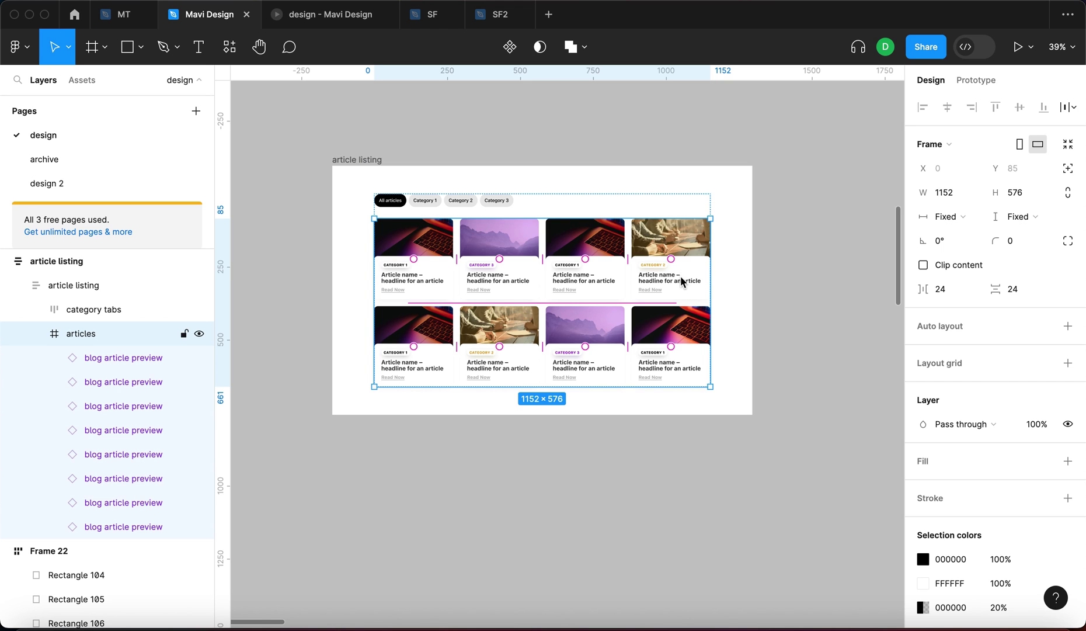
scroll(502, 295, "down", 2)
scroll(502, 295, "down", 5)
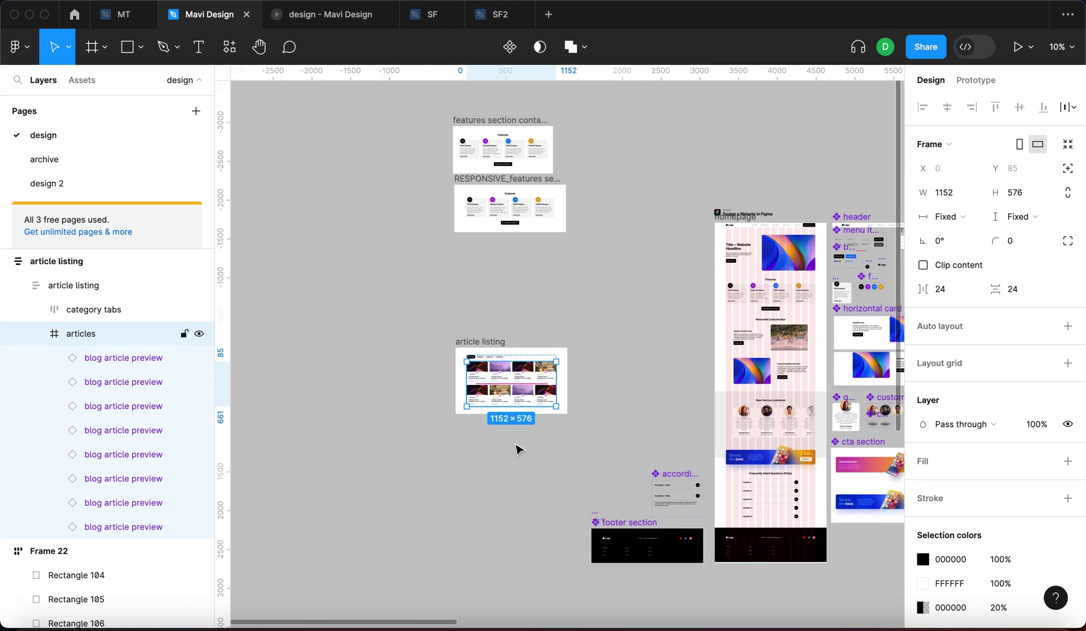
key("shift+2")
- Select the inner article listing frame and zoom to fit it
left_click(346, 356)
left_click(528, 274, "super")
key("shift+Return")
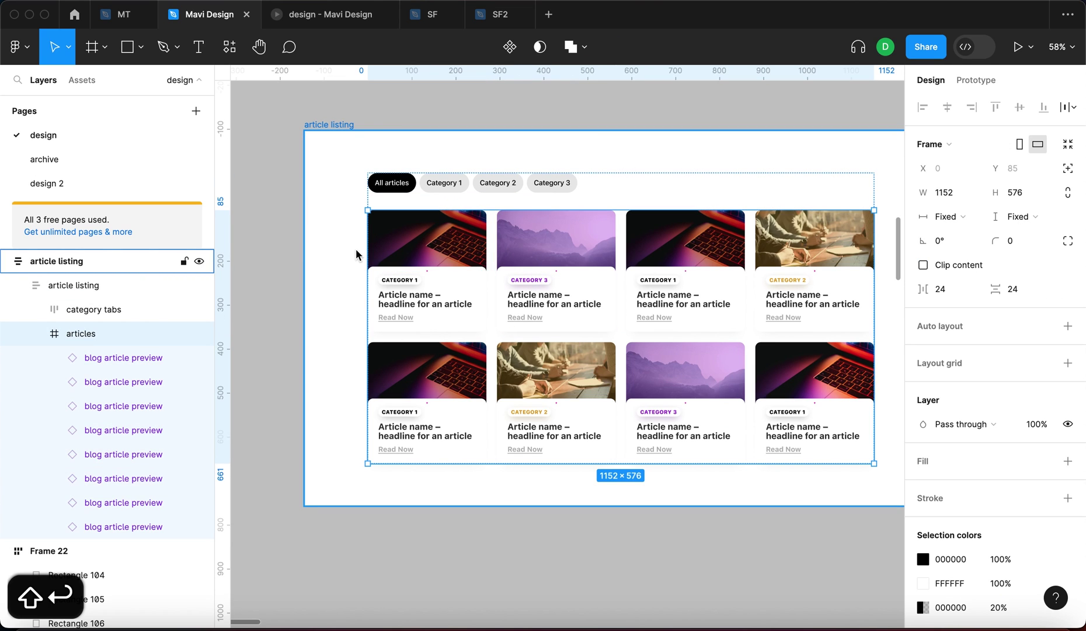
scroll(355, 249, "down", 3)
left_click(97, 290)
scroll(438, 238, "up", 3)
scroll(438, 238, "up", 2)
scroll(439, 237, "down", 8)
scroll(474, 163, "up", 4)
scroll(474, 176, "up", 3)
left_click(473, 275)
scroll(523, 375, "down", 5)
left_click(477, 359)
key("shift+2")
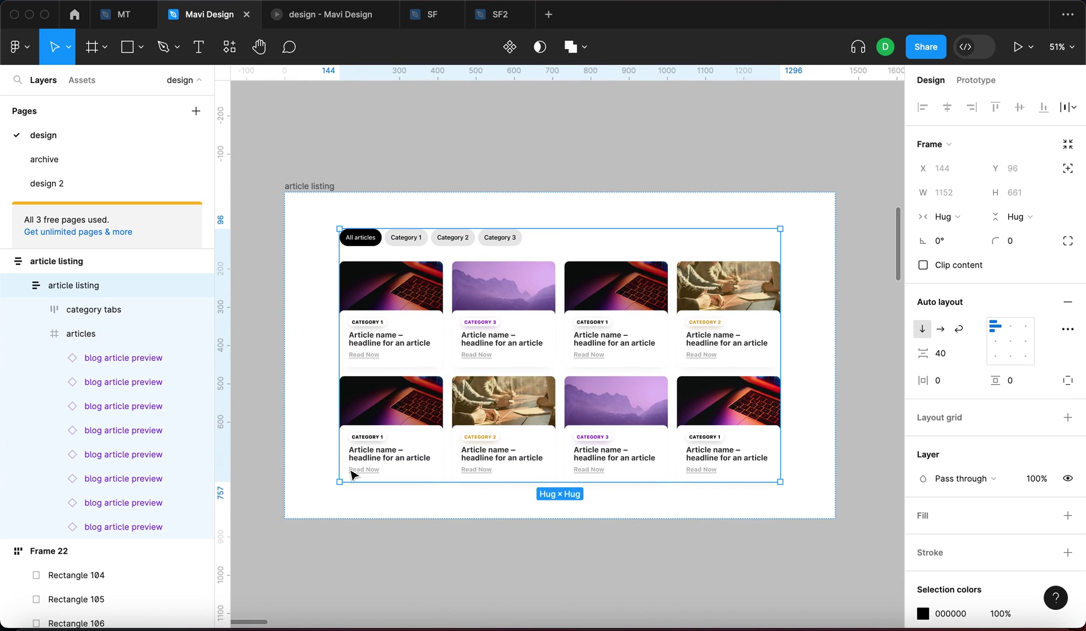
- Give the article listing a 1152 maximum width and set it to fill its container
left_click(975, 194)
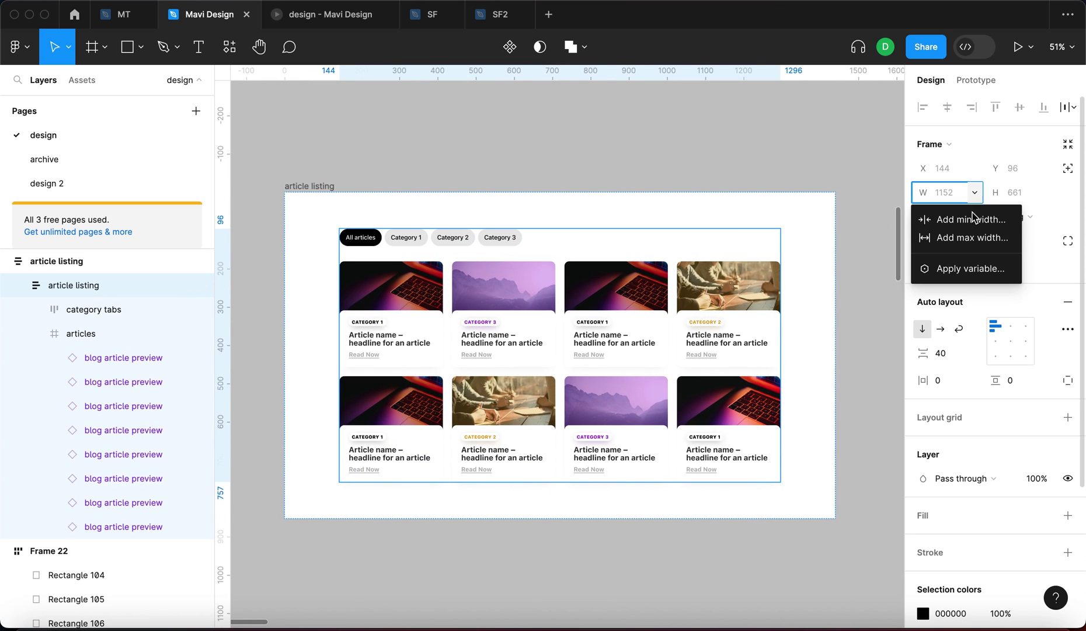
left_click(973, 238)
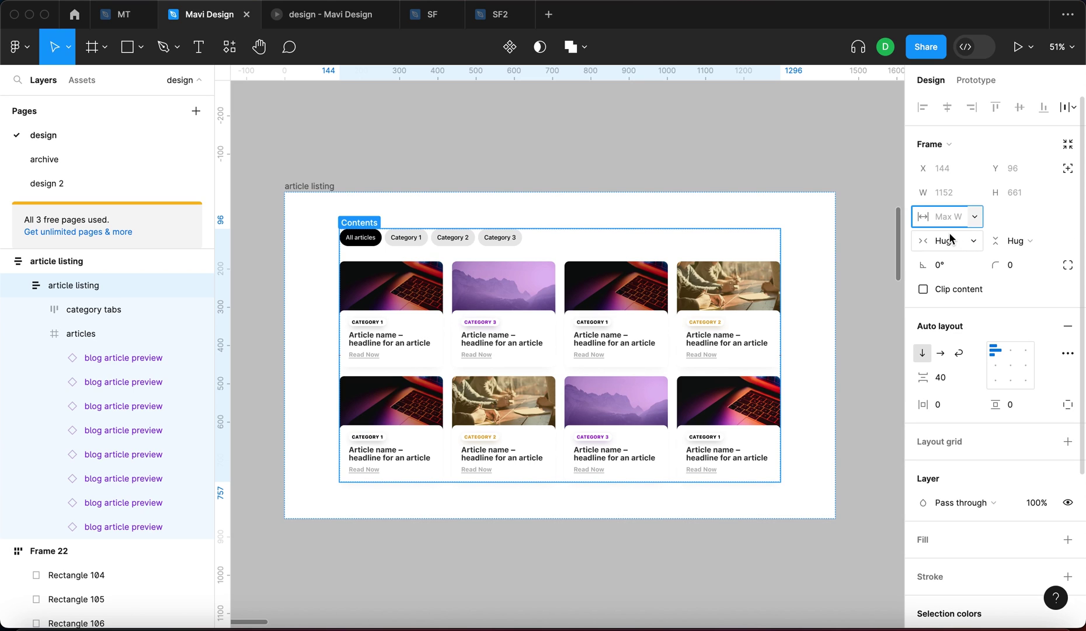
type("1152")
key("Return")
left_click(958, 241)
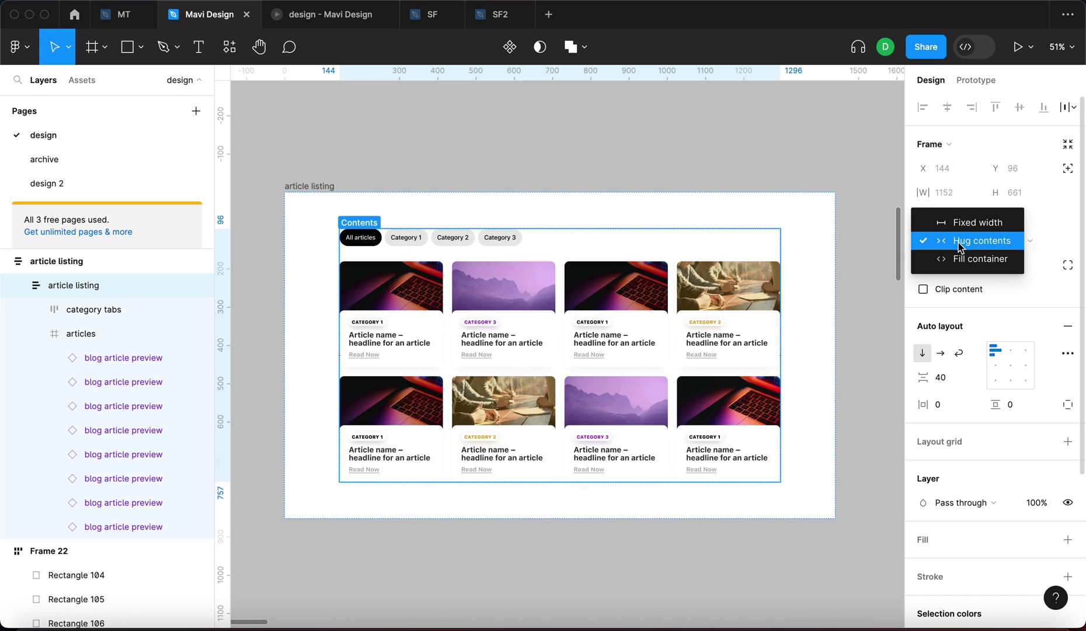
left_click(968, 258)
key("Escape")
- Narrow the outer article listing to 978, then widen it to about 1500 wide
left_click_drag(836, 251, 656, 265)
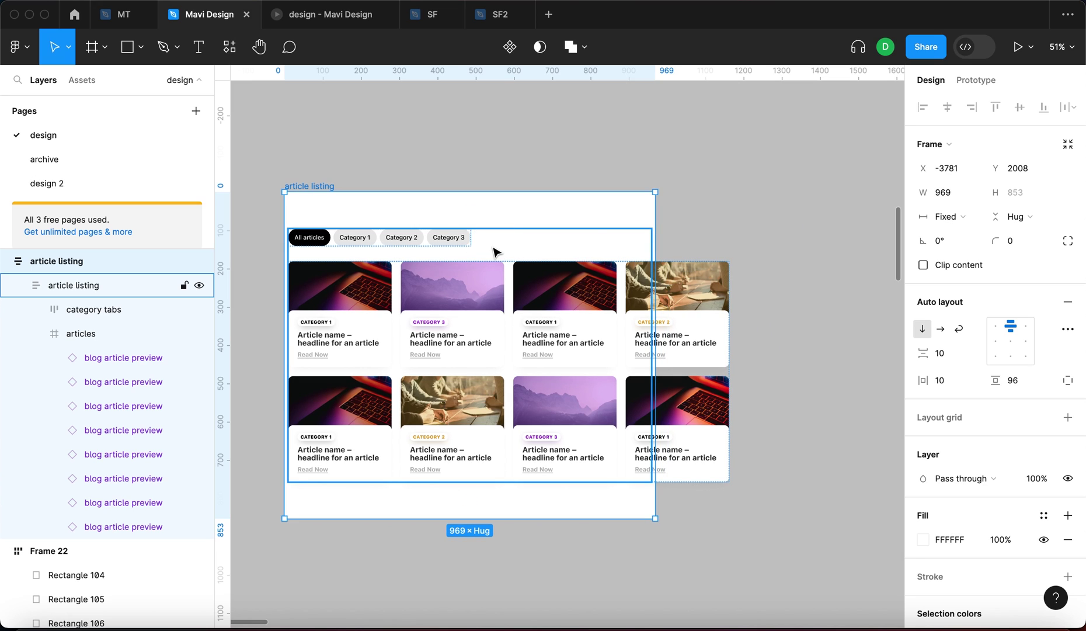
left_click(648, 466)
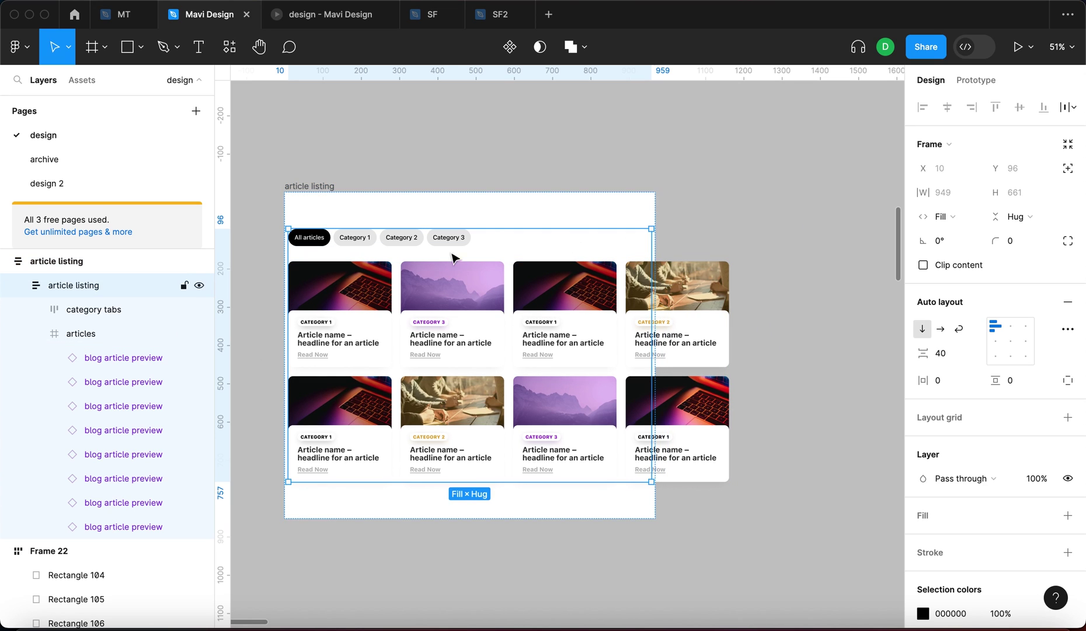
left_click(677, 301)
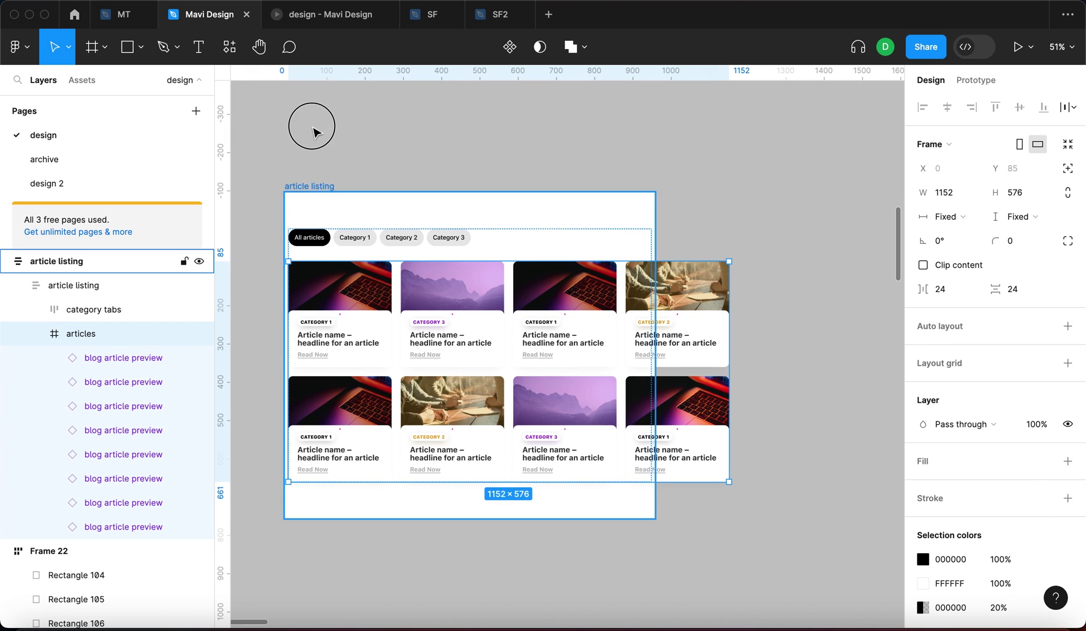
scroll(314, 132, "down", 2)
left_click(526, 191)
left_click(295, 126)
left_click_drag(657, 193, 859, 193)
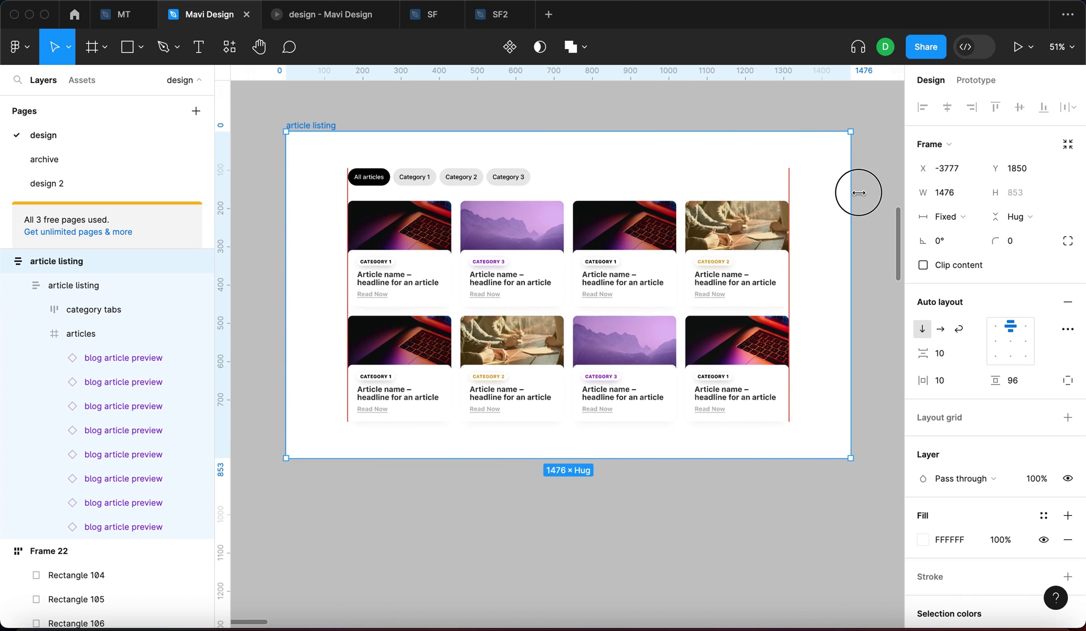
left_click(760, 234)
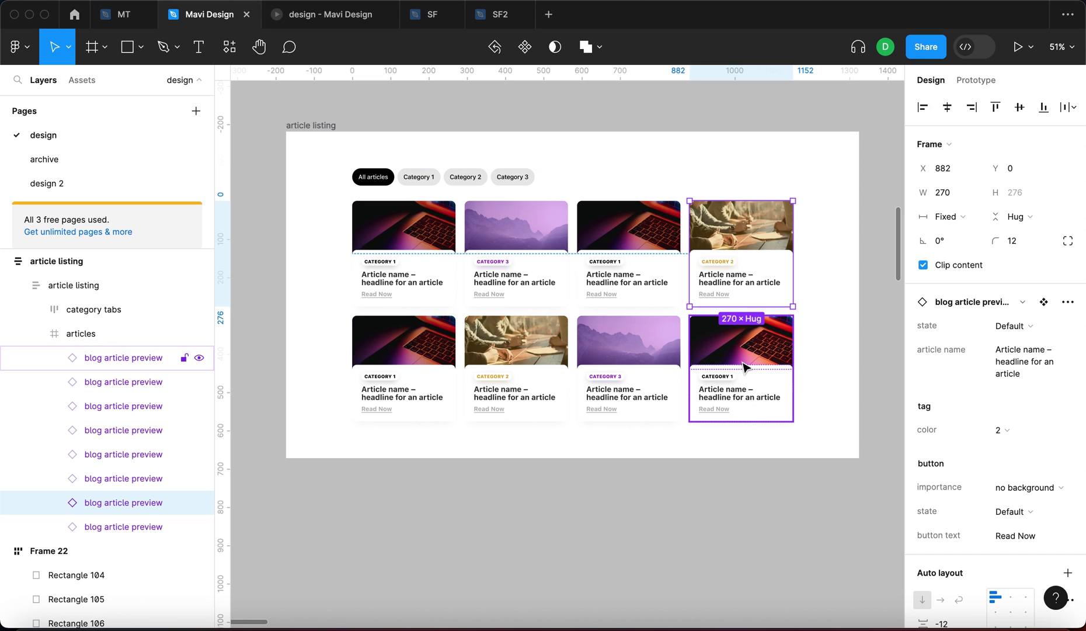
- Select all eight cards through the articles grid and add a 270 minimum width
key("shift+Return")
key("Return")
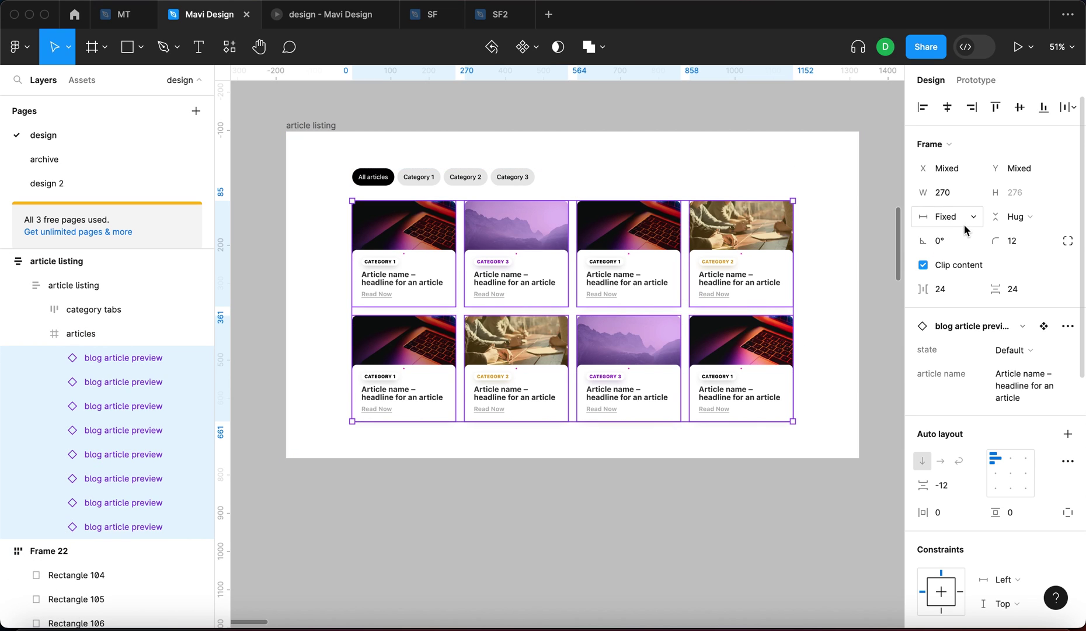
left_click(975, 193)
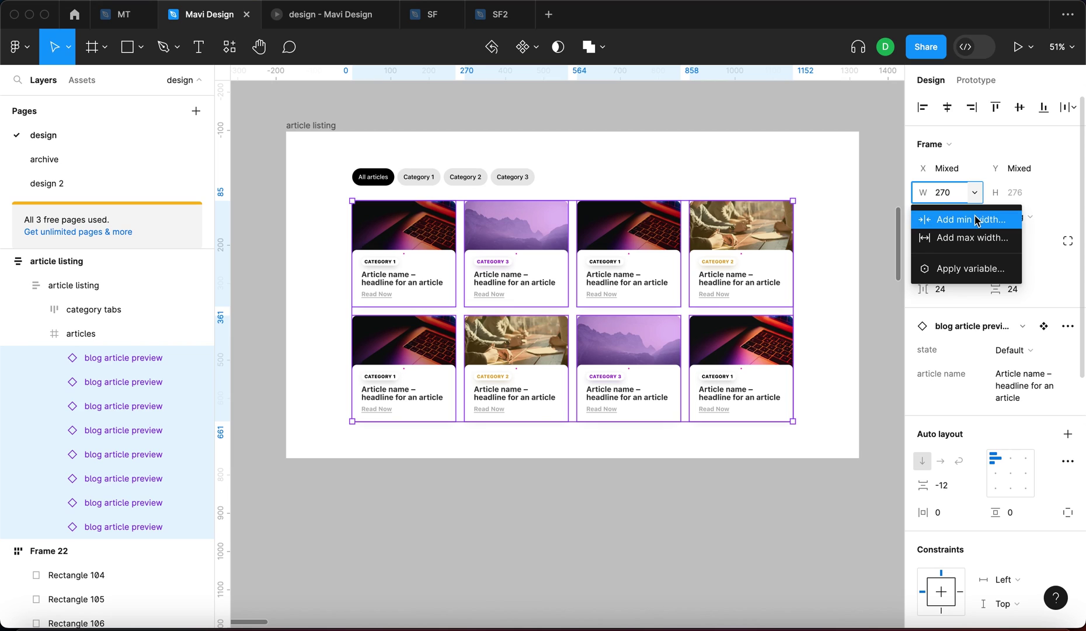
left_click(976, 217)
type("270")
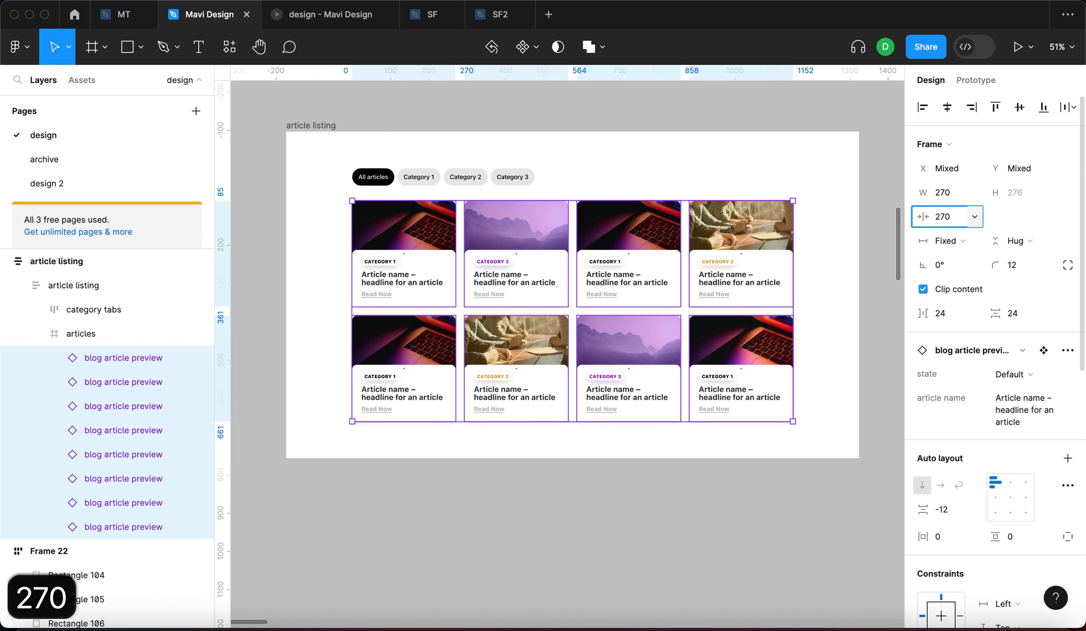
key("Return")
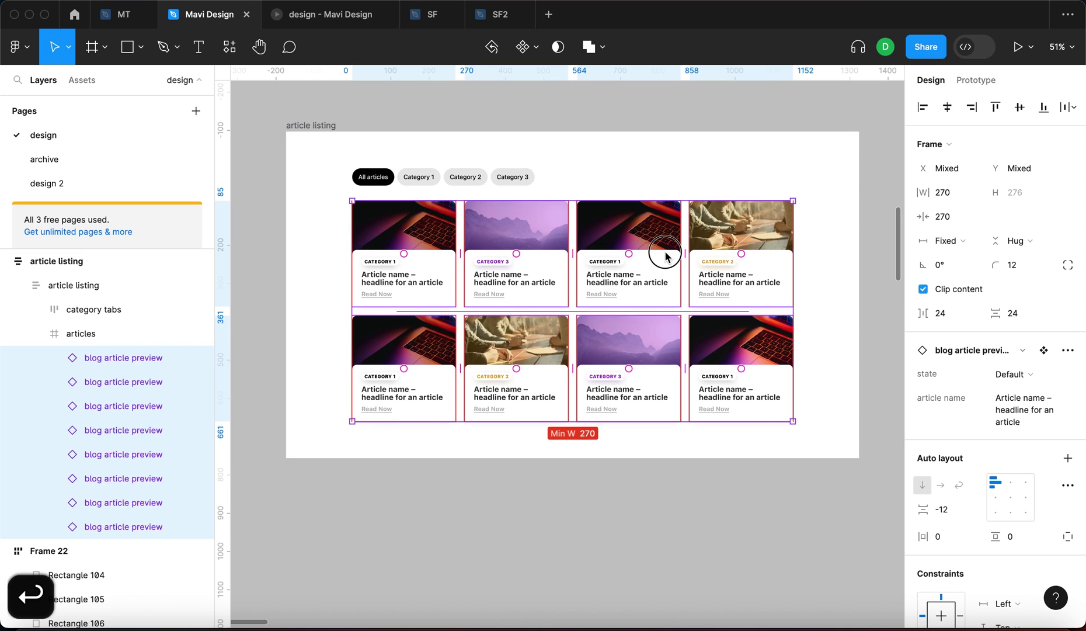
left_click(665, 255)
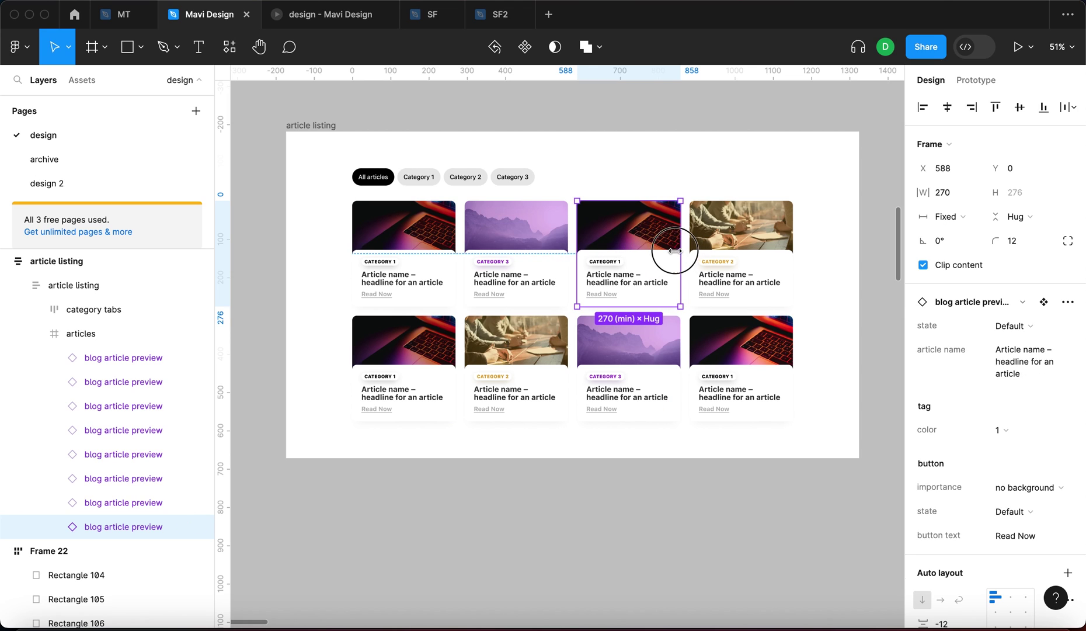
key("Escape")
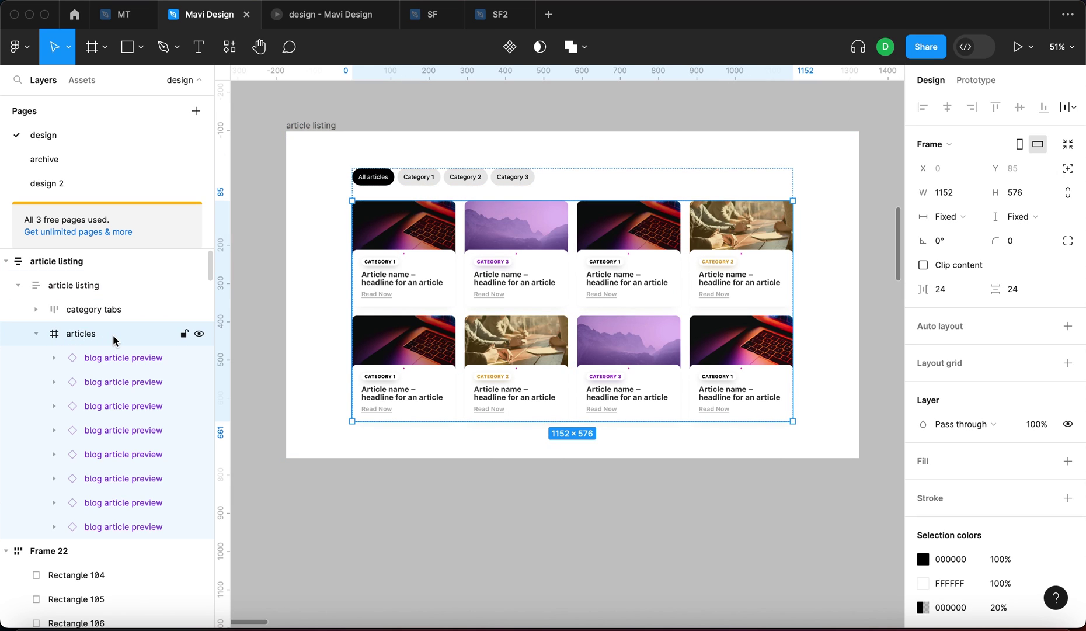
- Give the articles grid wrapping auto layout with Fill container width
key("shift+a")
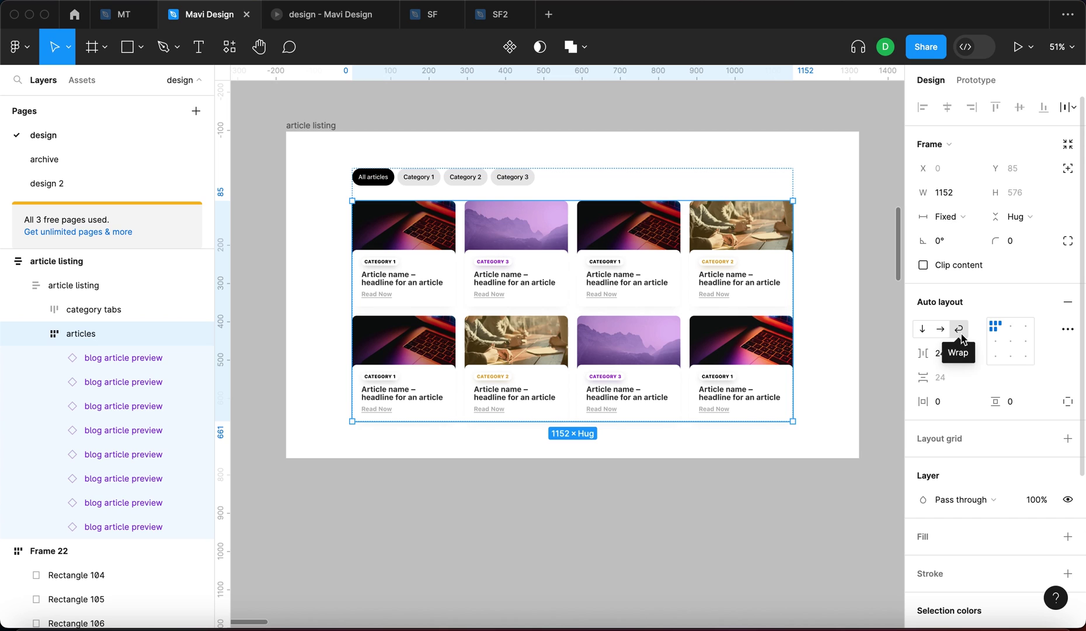
left_click(722, 502)
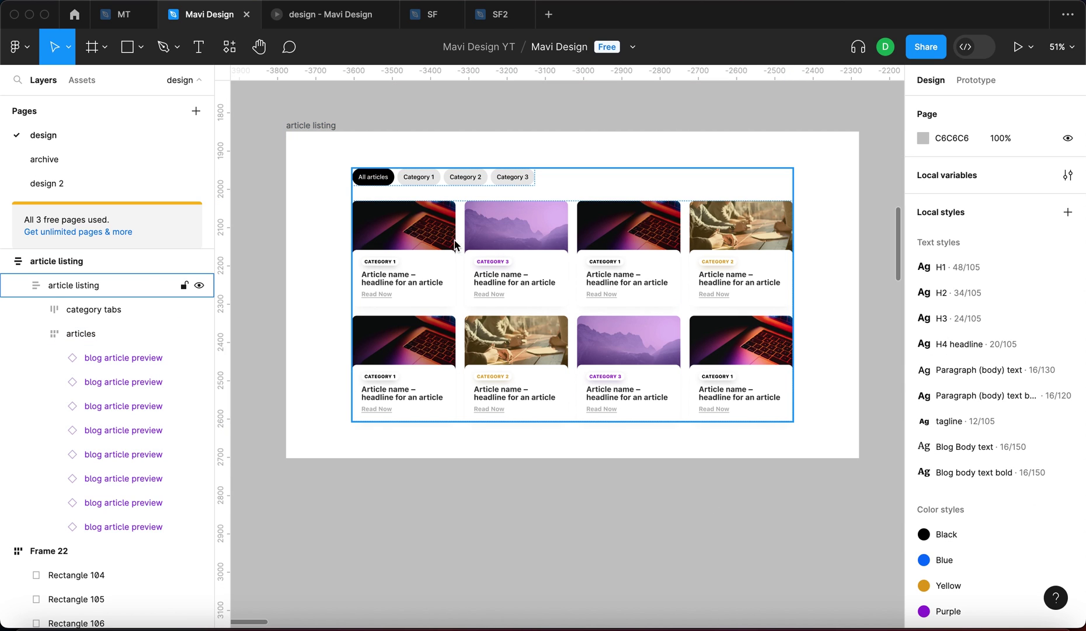
double_click(407, 271)
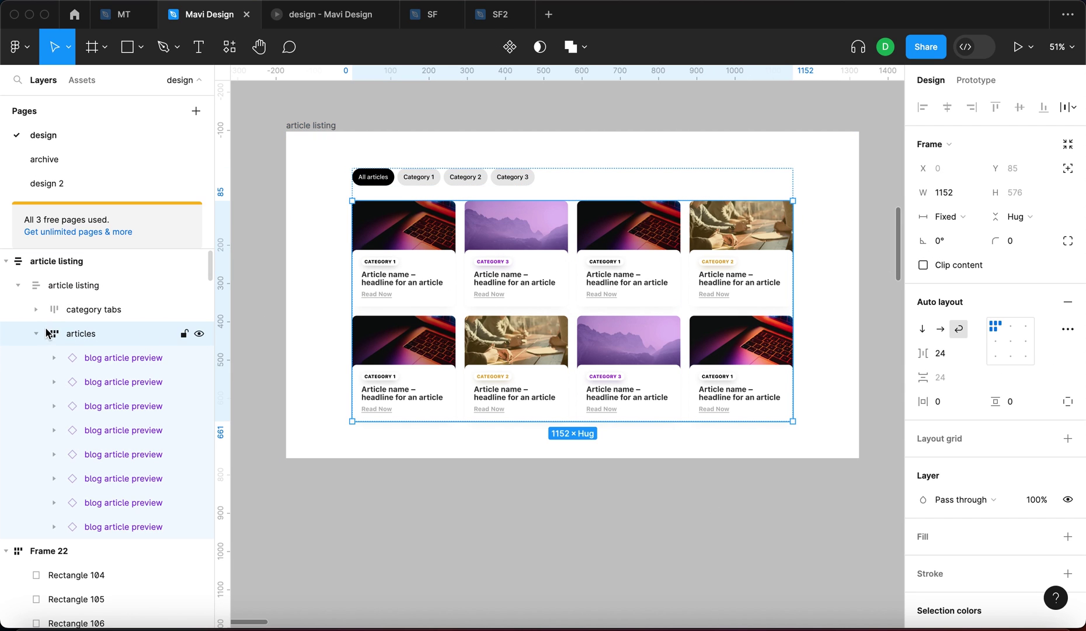
left_click(963, 217)
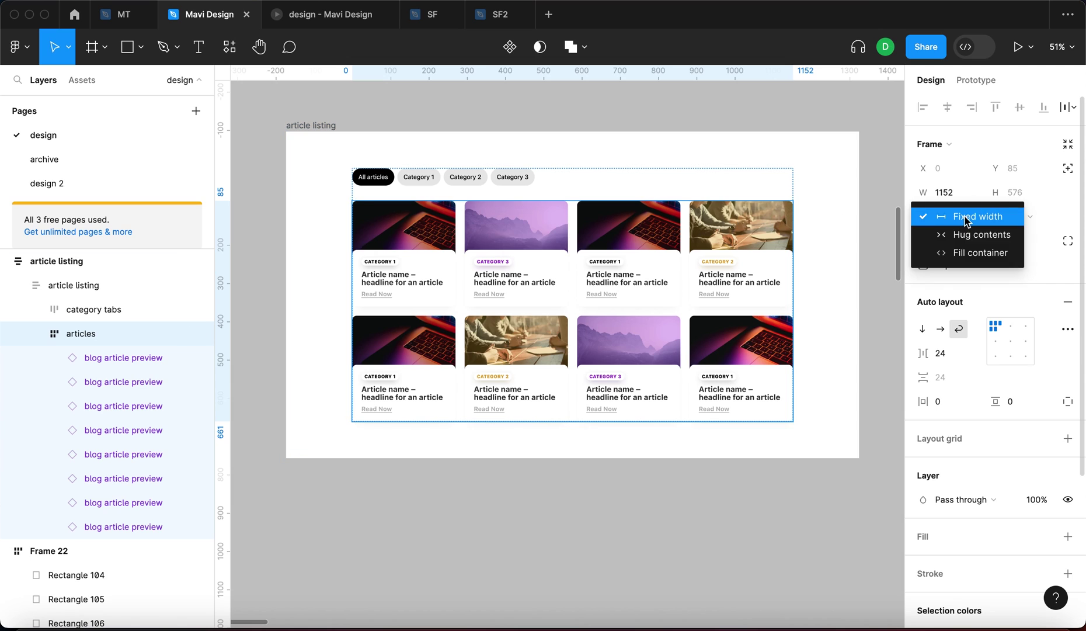
left_click(967, 252)
- Resize the outer article listing section to test how the cards reflow
left_click(739, 545)
left_click(307, 134)
left_click_drag(859, 227, 634, 250)
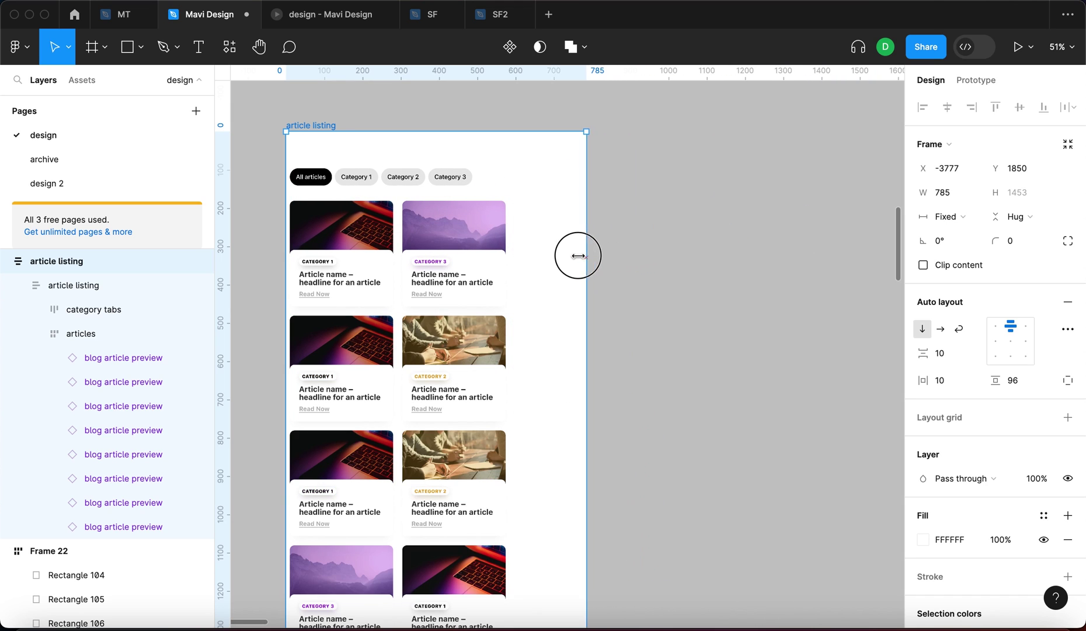
mouse_move(634, 250)
left_mouse_down()
mouse_move(413, 271)
mouse_move(793, 242)
left_mouse_up()
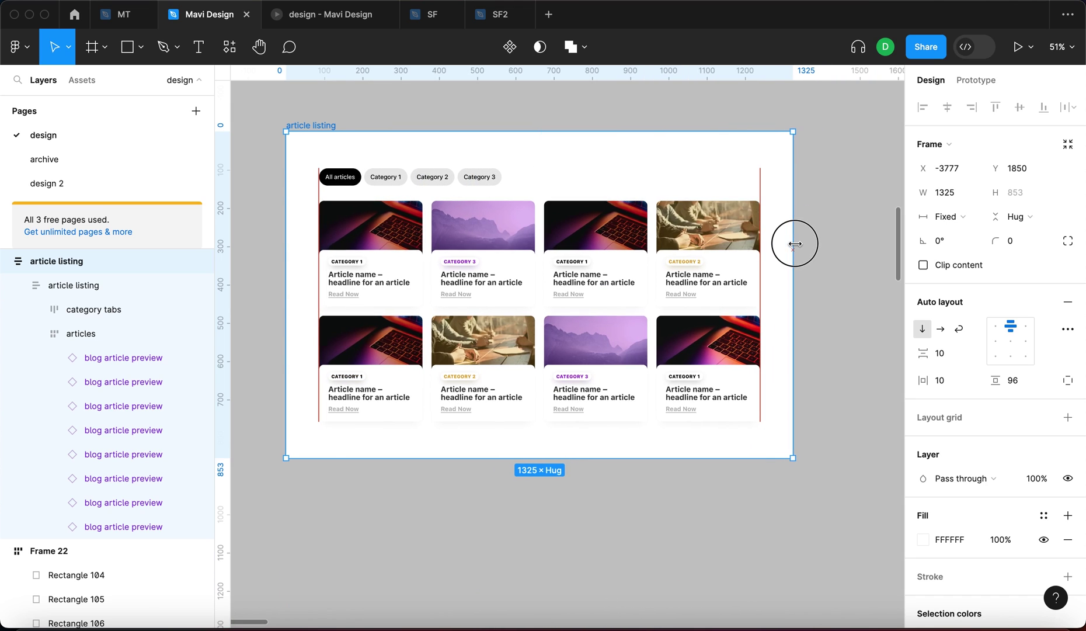
left_click(714, 245)
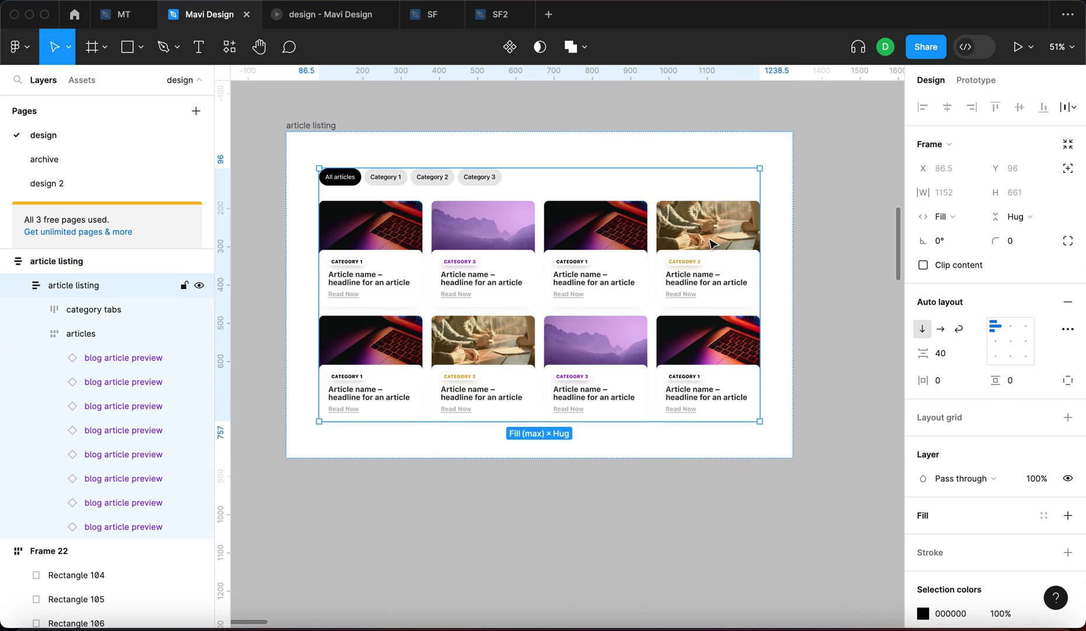
left_click(776, 236)
- Narrow the article listing slightly and resize the responsive Features container
left_click_drag(768, 233, 760, 234)
scroll(781, 243, "up", 6)
scroll(656, 301, "up", 7)
scroll(659, 334, "up", 4)
left_click(815, 398)
left_click_drag(828, 397, 613, 407)
- Select all eight article cards and bring up their Fixed width sizing options
scroll(725, 410, "down", 3)
scroll(723, 441, "down", 6)
left_click(721, 440)
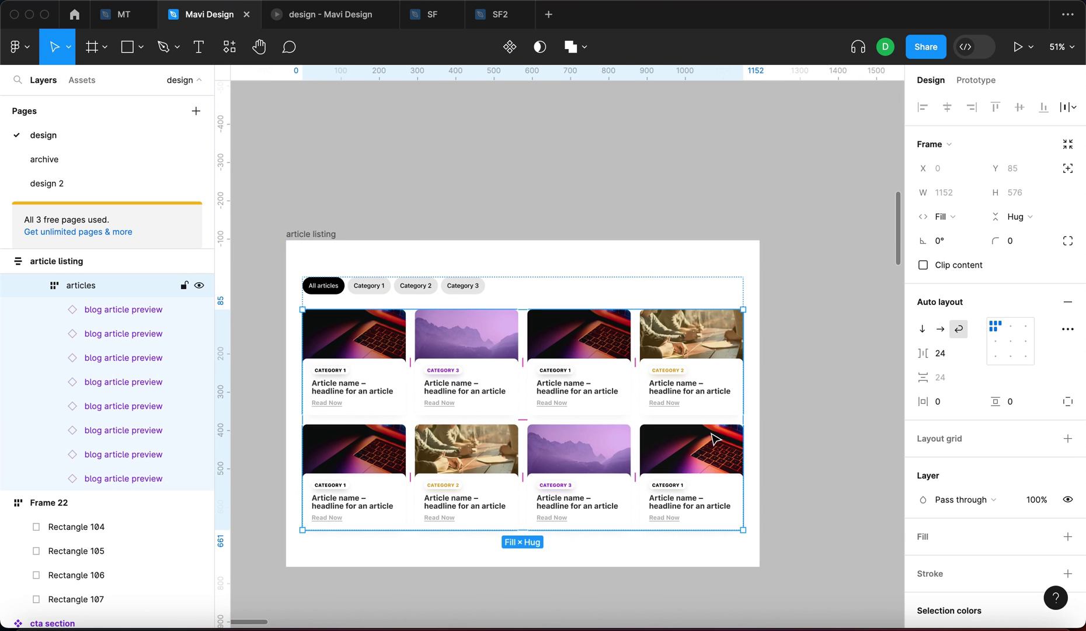
key("Return")
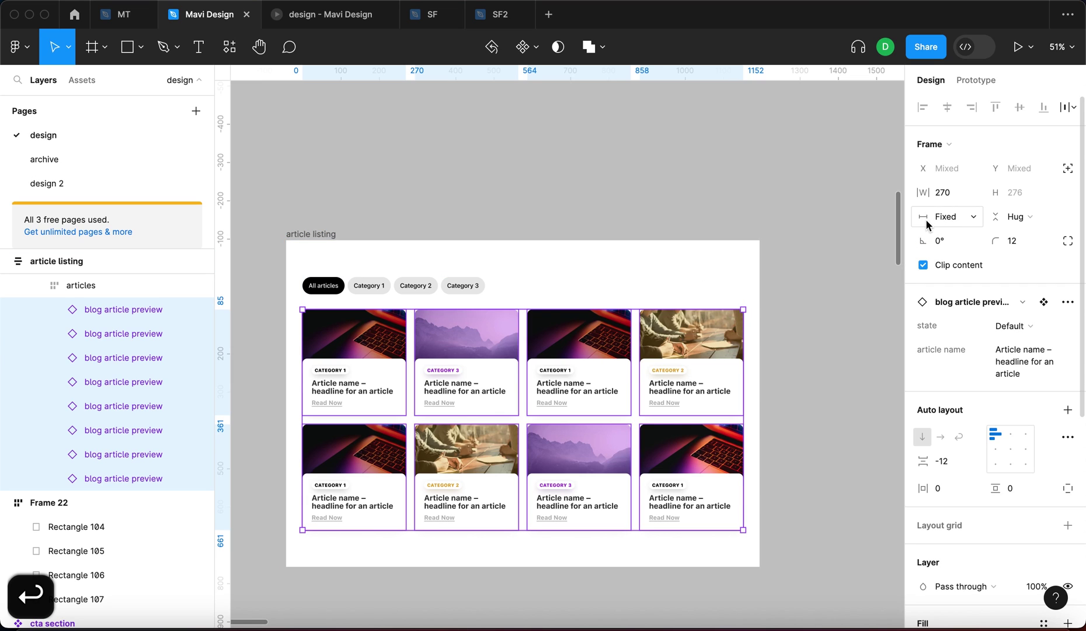
left_click(948, 219)
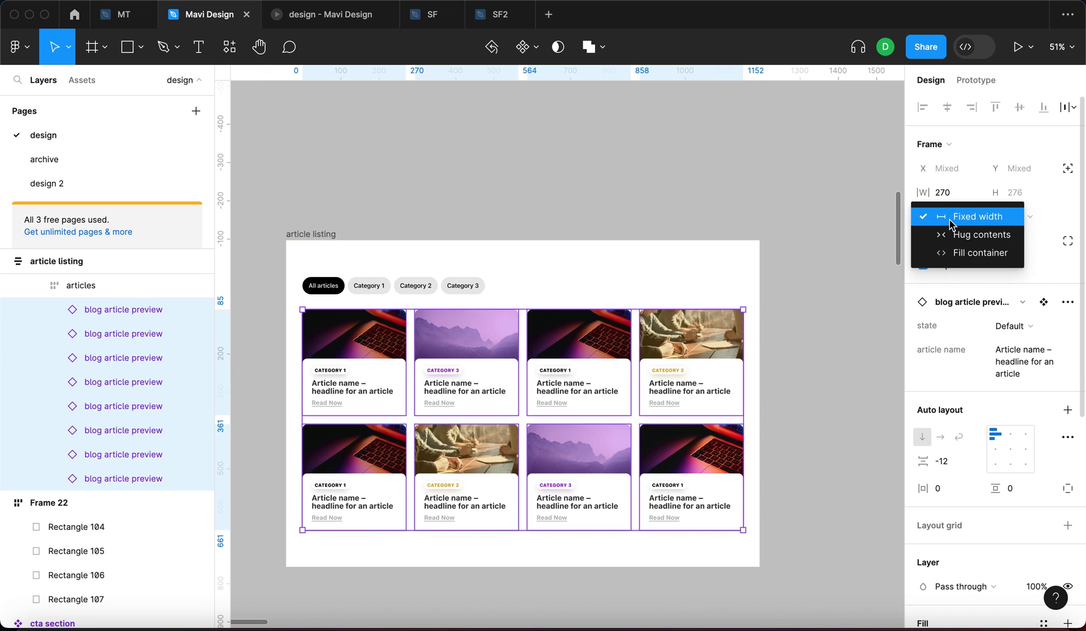
- Set the article cards to Fill container and narrow the section to about 1080 wide
left_click(963, 253)
left_click(282, 227)
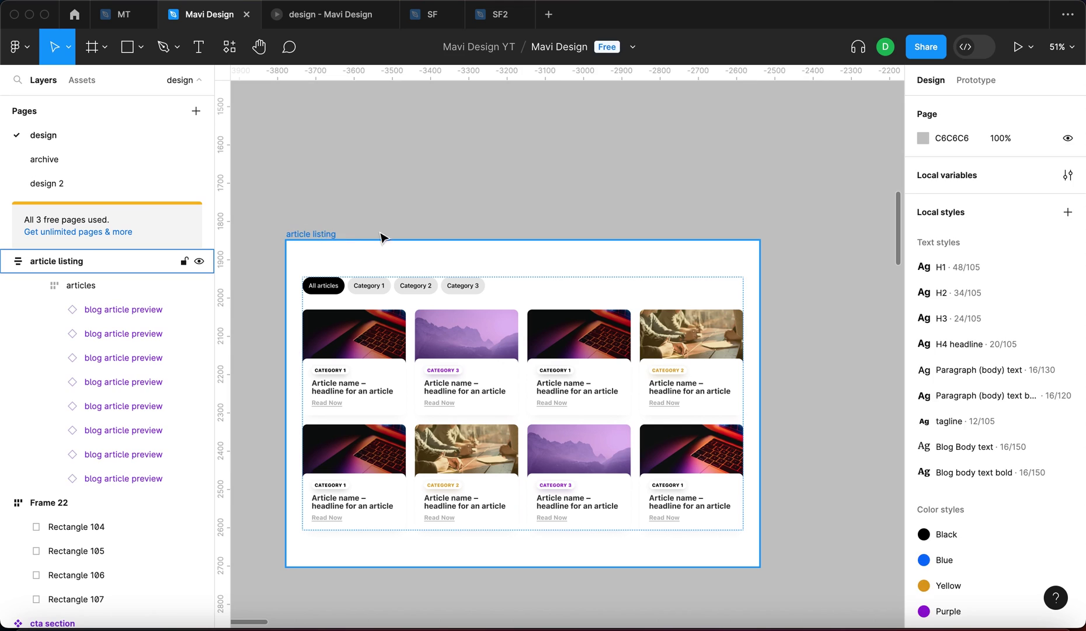
left_click_drag(759, 274, 700, 275)
scroll(753, 354, "down", 5)
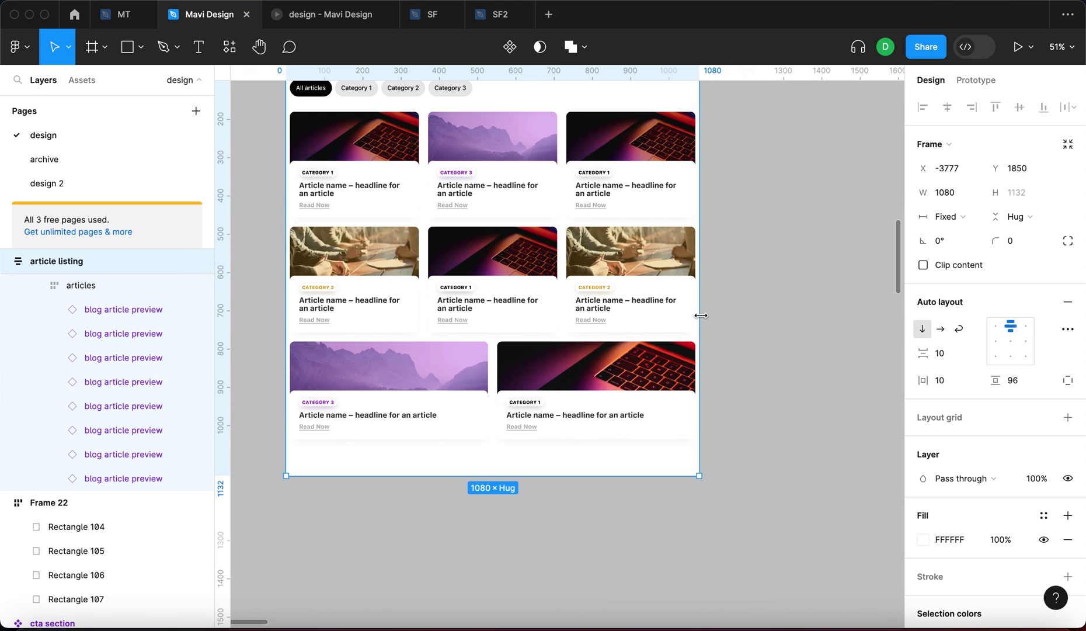
mouse_move(700, 315)
left_mouse_down()
mouse_move(606, 313)
mouse_move(697, 327)
mouse_move(616, 340)
mouse_move(668, 340)
left_mouse_up()
scroll(698, 339, "up", 3)
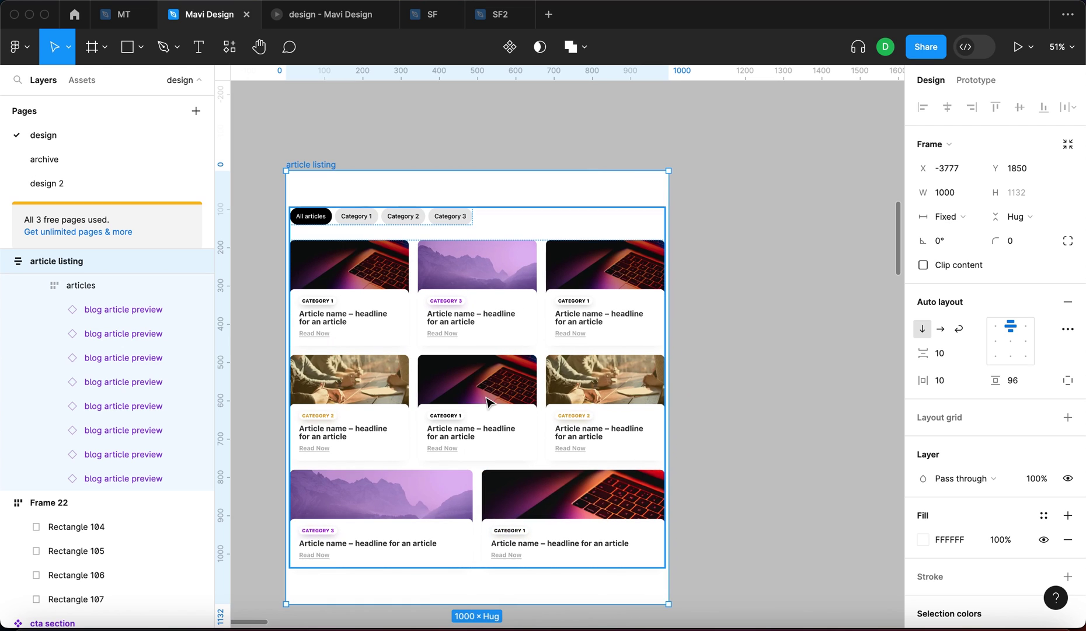
scroll(549, 508, "down", 5)
scroll(477, 413, "up", 1)
scroll(421, 315, "up", 3)
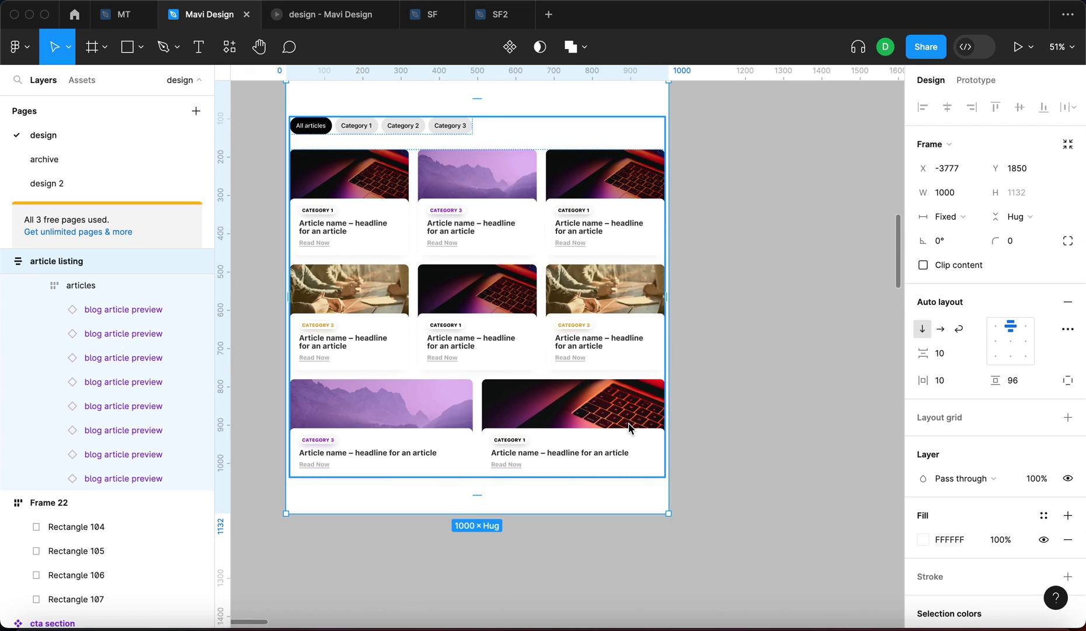
scroll(583, 380, "up", 3)
scroll(688, 357, "left", 2)
- Narrow the section through two columns at about 650 wide down to a single column
mouse_move(732, 156)
left_mouse_down()
mouse_move(688, 164)
mouse_move(834, 182)
mouse_move(680, 193)
left_mouse_up()
scroll(580, 306, "up", 5)
scroll(580, 306, "down", 5)
left_click_drag(747, 221, 686, 233)
left_click_drag(720, 329, 654, 334)
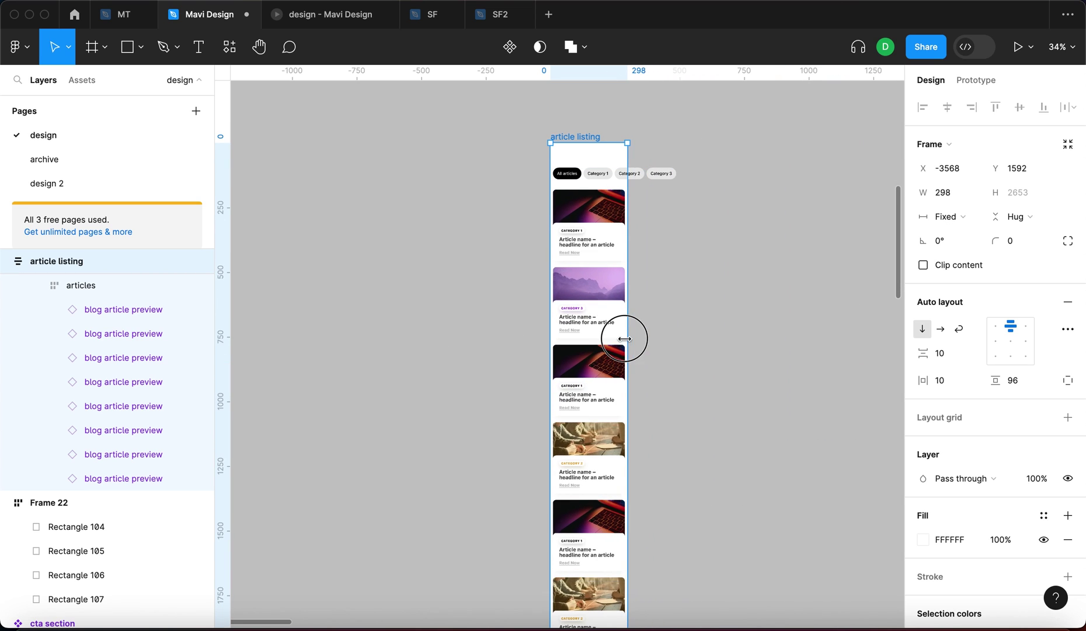
left_click_drag(655, 334, 635, 336)
- Inspect the overflowing category tabs and narrow the listing to phone width
key("Escape")
left_click(611, 172)
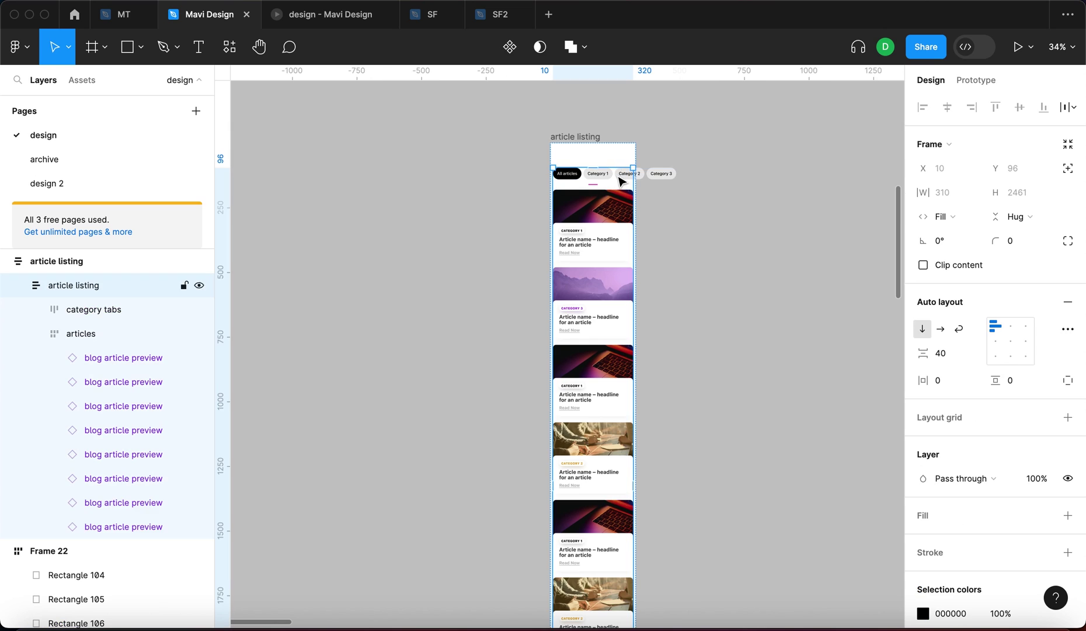
key("shift+2")
scroll(570, 192, "down", 5)
left_click(519, 105)
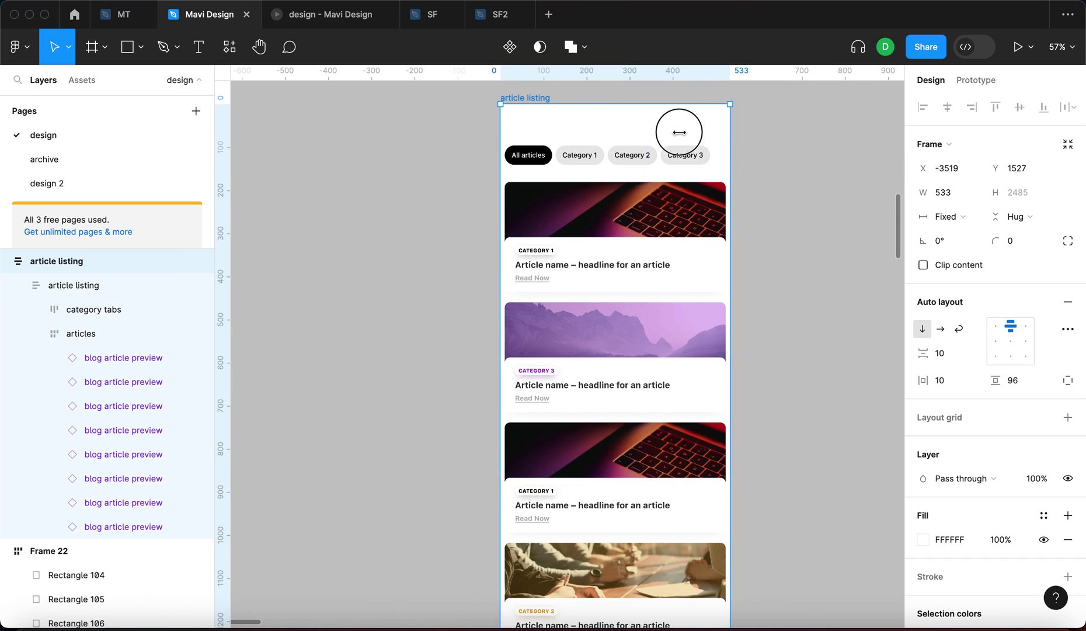
mouse_move(642, 118)
left_mouse_down()
mouse_move(614, 119)
mouse_move(634, 127)
left_mouse_up()
- Narrow the category tabs row to the card width, then undo the trial Clip content
left_click(560, 124)
left_click(584, 154)
scroll(584, 175, "up", 5, "ctrl")
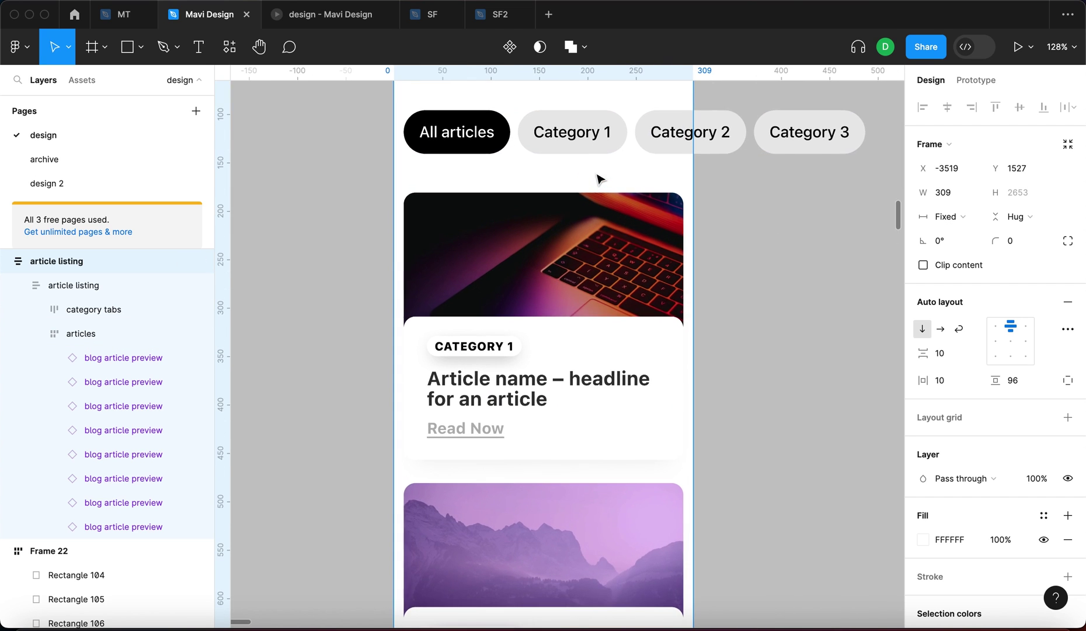
scroll(765, 268, "down", 2, "ctrl")
left_click_drag(851, 153, 705, 156)
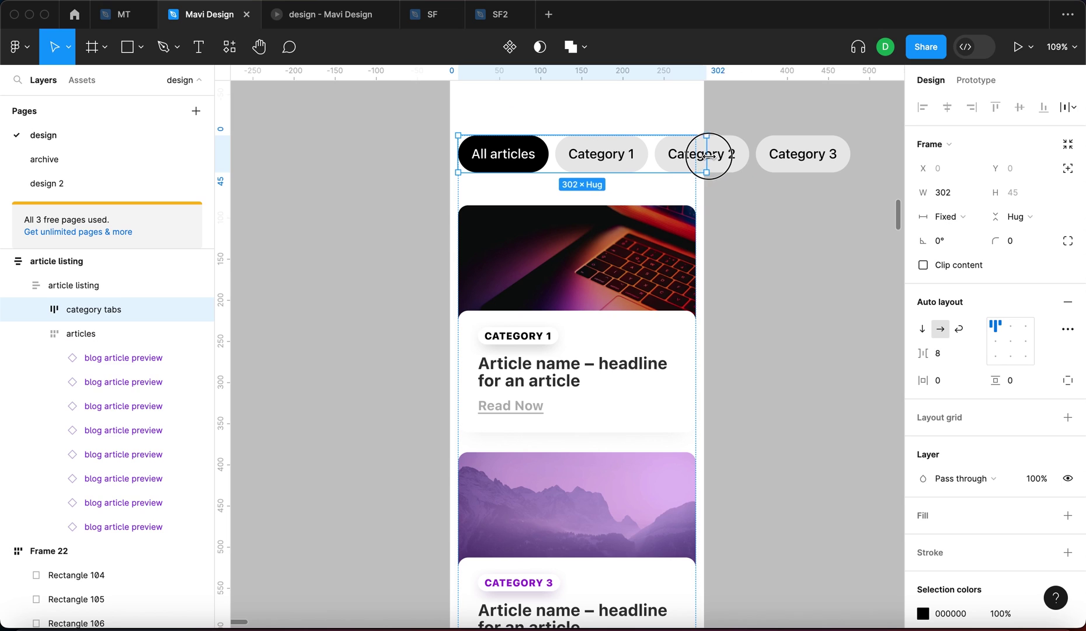
left_click(924, 266)
left_click(690, 188)
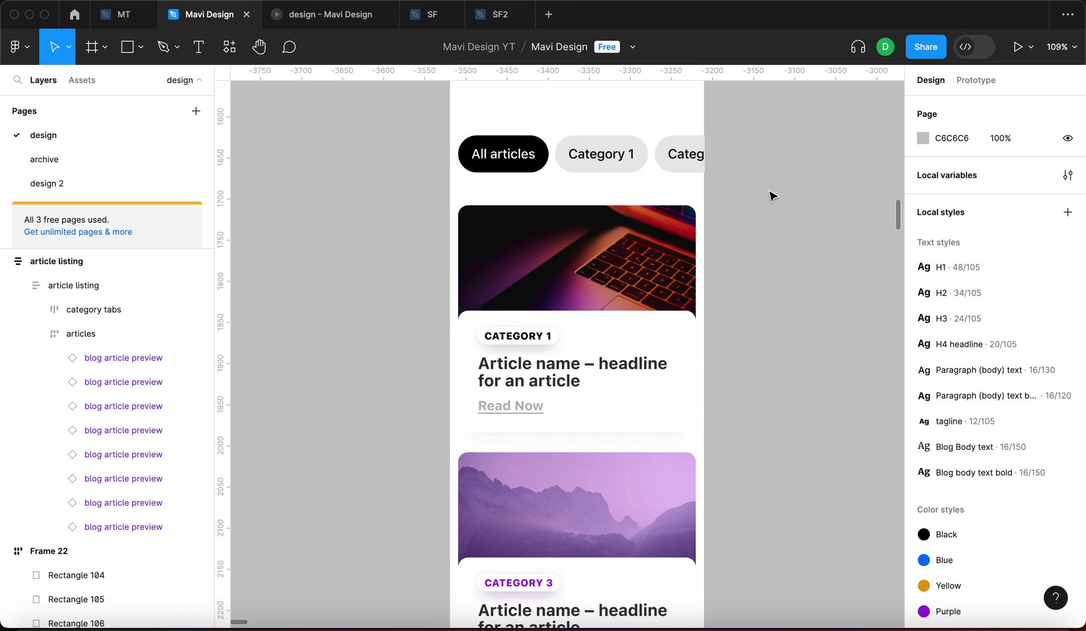
key("super+z")
key("super+z")
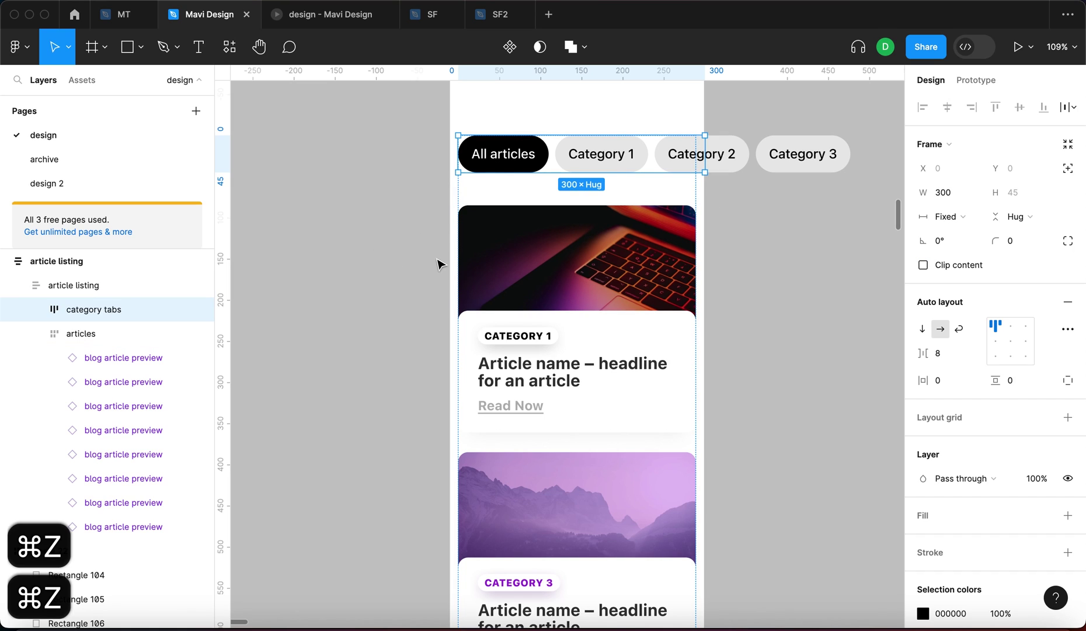
key("super+z")
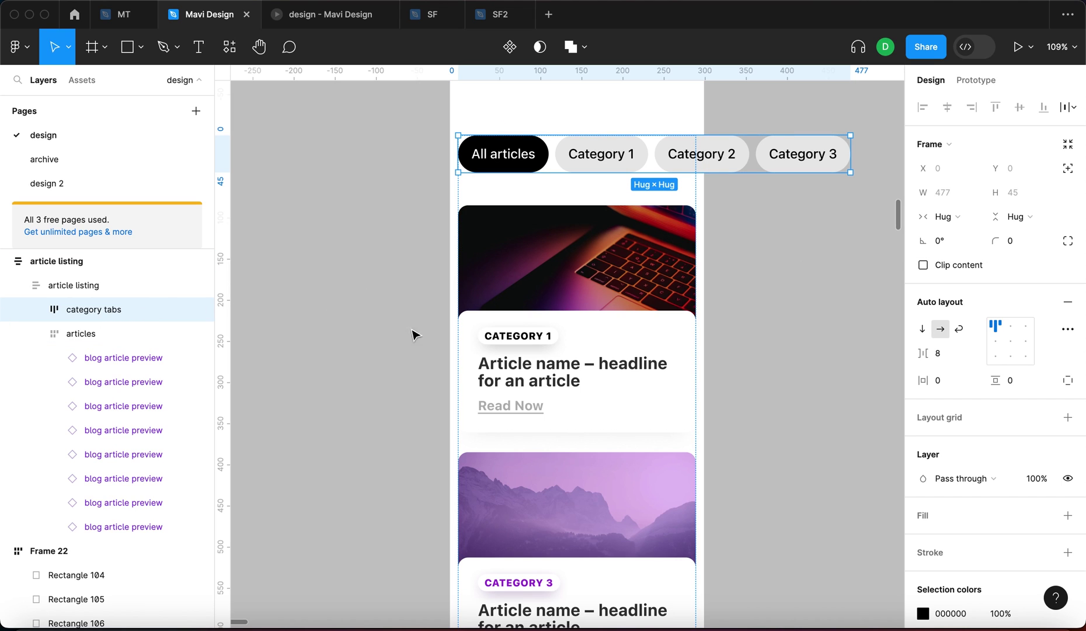
- Enable Wrap and set the category tabs' width to Fill container so they form two rows
left_click(958, 329)
left_click(945, 216)
left_click(963, 232)
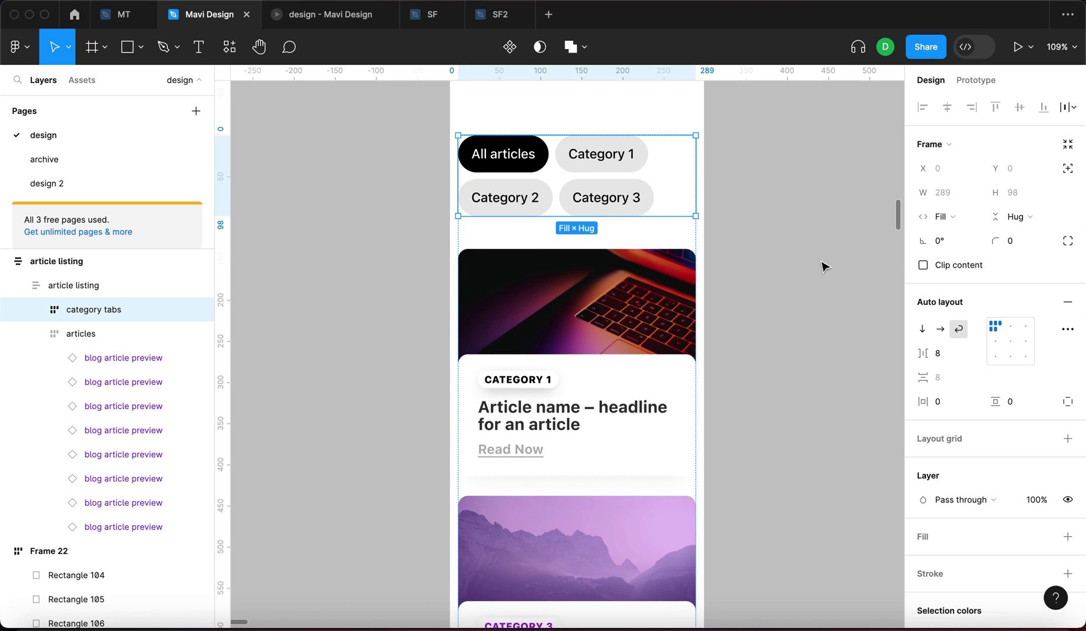
scroll(749, 255, "up", 4)
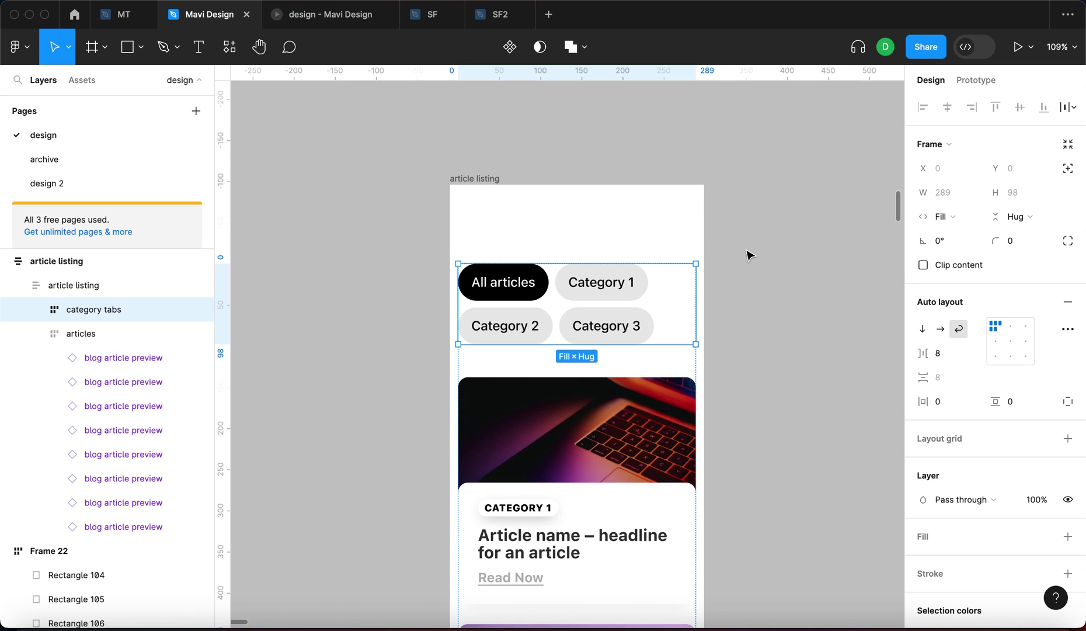
left_click(464, 199)
scroll(444, 221, "down", 5)
- Test the article listing at wider and slightly narrower widths, extending its top edge upward
mouse_move(474, 248)
left_mouse_down()
mouse_move(657, 265)
mouse_move(462, 155)
mouse_move(487, 162)
left_mouse_up()
scroll(557, 205, "up", 3)
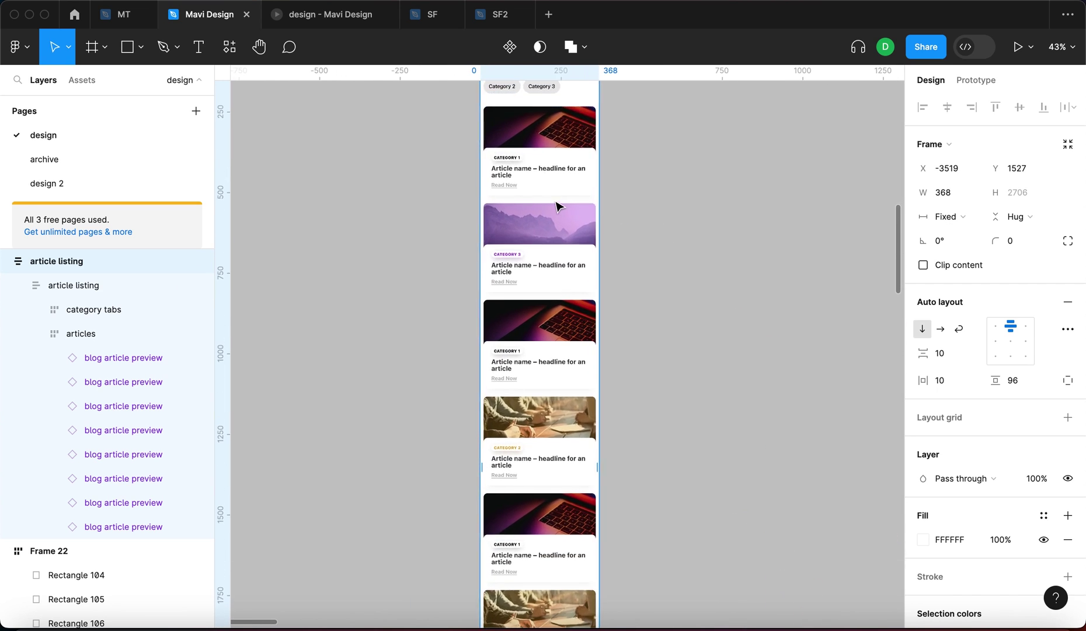
scroll(558, 205, "up", 5)
left_click_drag(543, 265, 529, 139)
left_click_drag(644, 174, 604, 190)
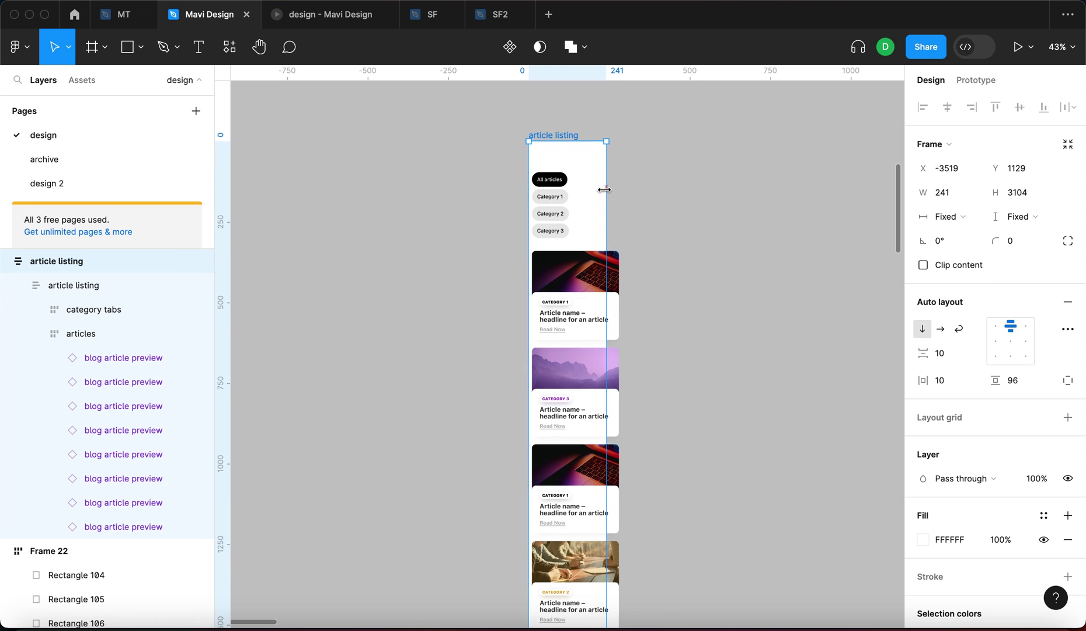
scroll(485, 266, "down", 5)
scroll(523, 343, "up", 5)
scroll(563, 192, "up", 3)
scroll(563, 192, "up", 5)
scroll(722, 193, "up", 3)
- Inspect the first article card, then widen the listing so tabs and cards reflow
left_click(723, 194)
scroll(531, 322, "down", 2)
scroll(442, 331, "down", 5)
scroll(621, 458, "up", 10)
scroll(611, 351, "down", 3)
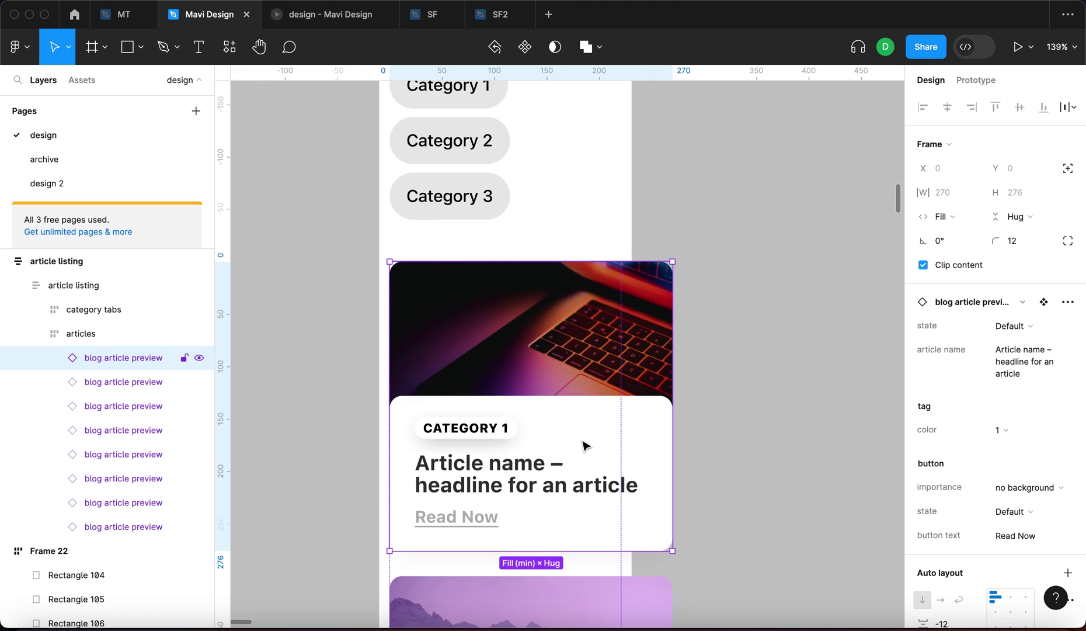
scroll(583, 445, "down", 5)
left_click_drag(608, 226, 677, 234)
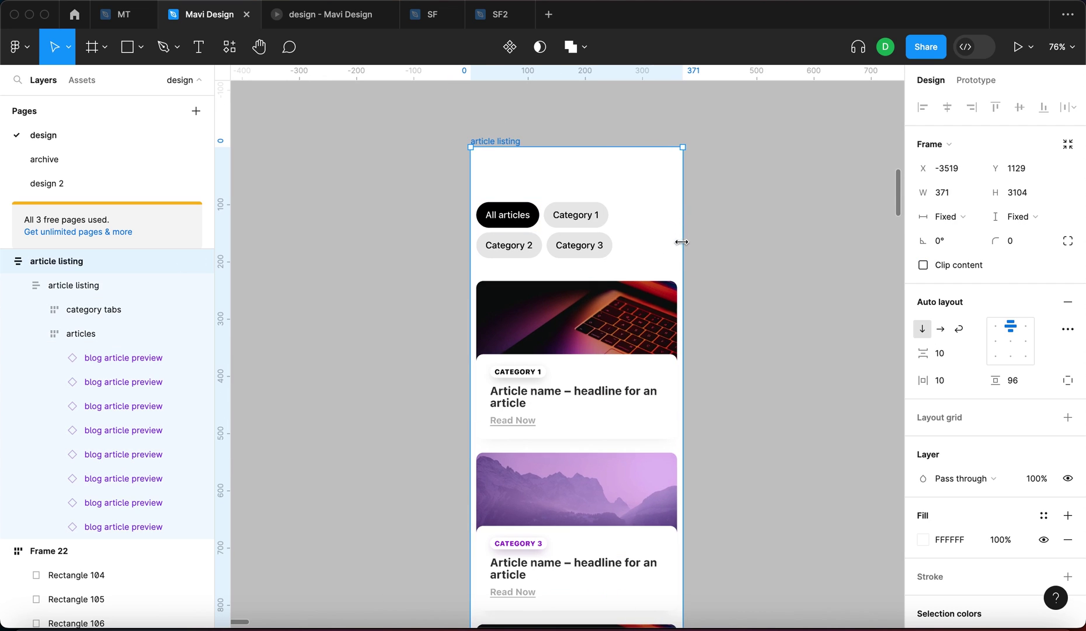
- Narrow the article listing to a mobile width and check the card's minimum width setting
left_click(516, 140)
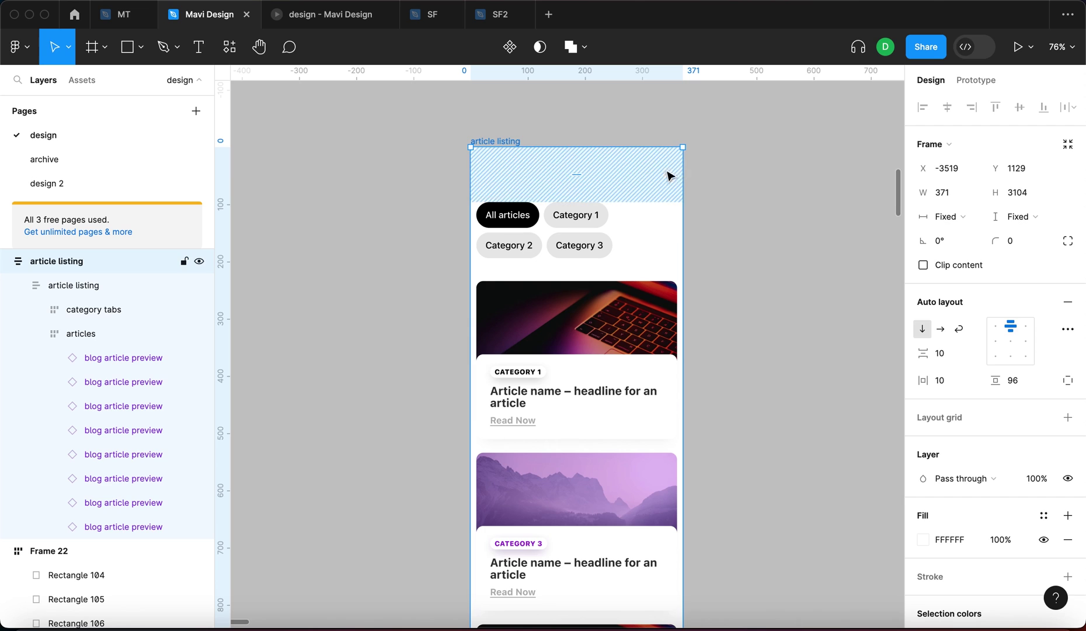
left_click_drag(659, 178, 611, 177)
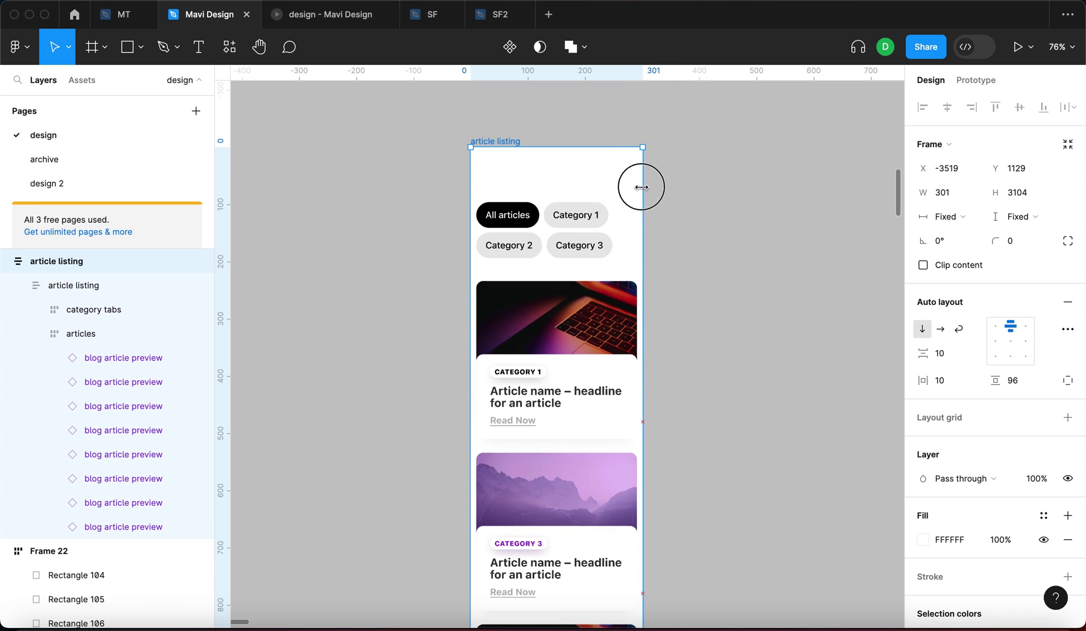
left_click(579, 403)
left_click(628, 382)
left_click(975, 194)
left_click(669, 252)
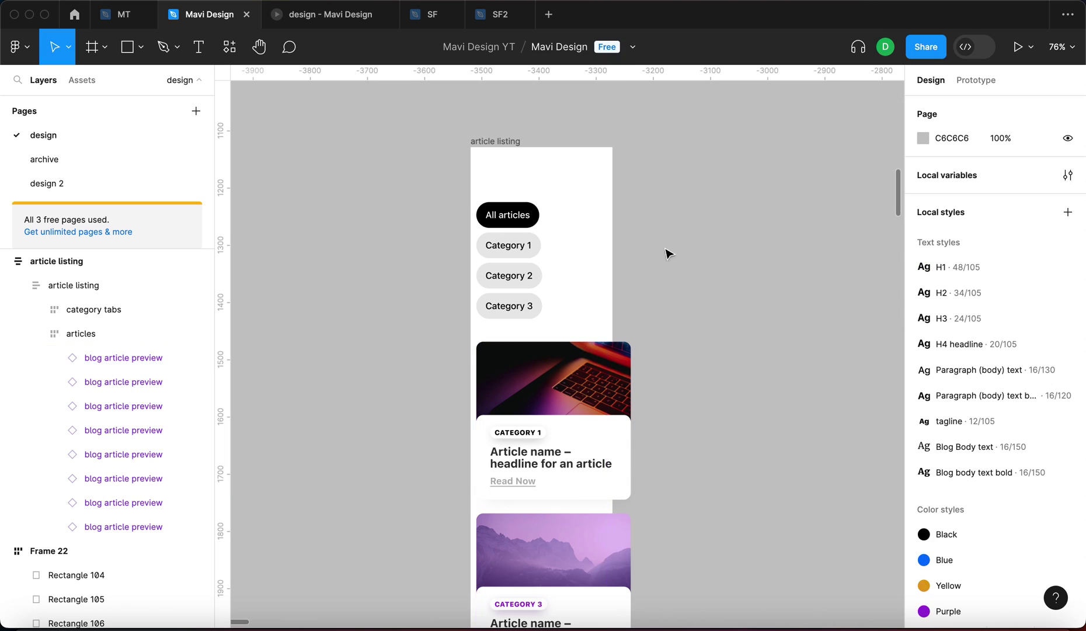
- Widen the article listing to about 1408 px so cards show four per row
left_click(505, 142)
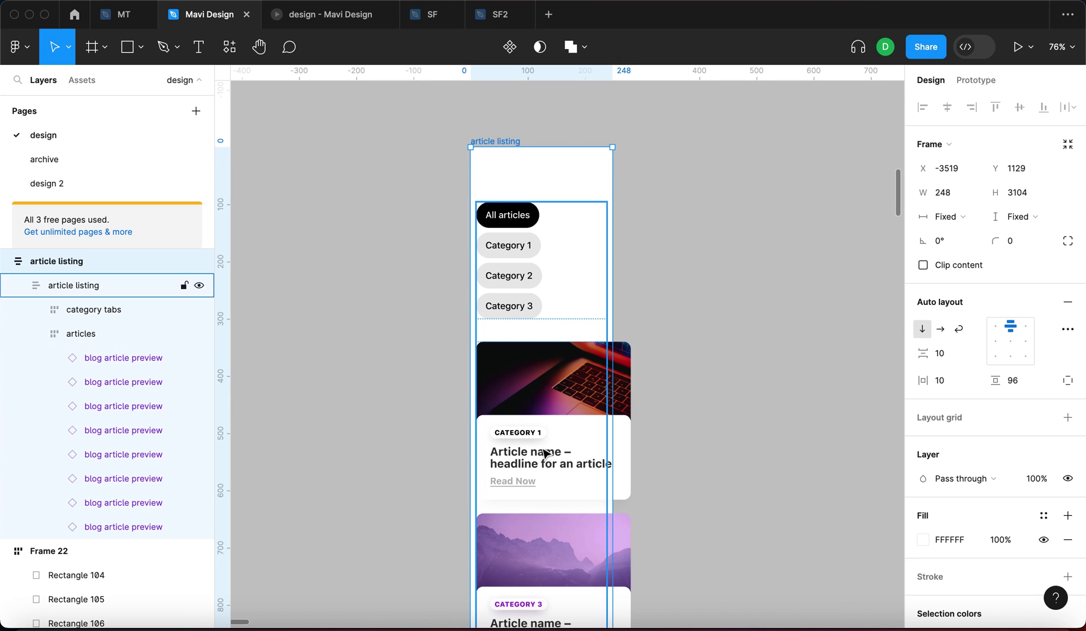
left_click(687, 444)
scroll(732, 428, "down", 5)
left_click(695, 359)
left_click_drag(695, 359, 878, 382)
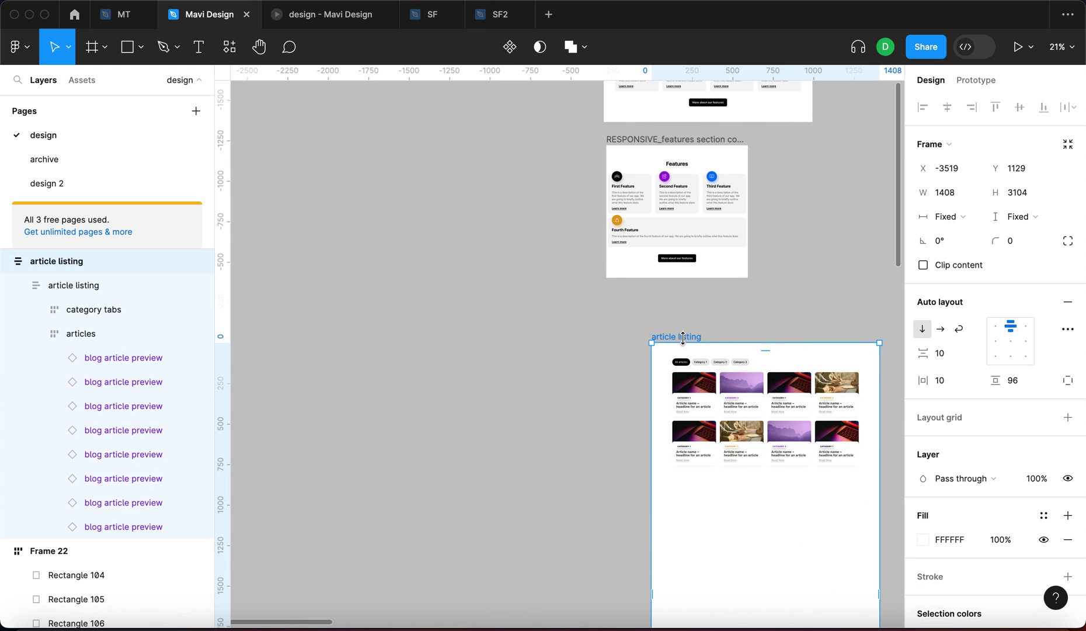
- Move the article listing under the features frames and set its height to Hug contents
left_click_drag(679, 338, 633, 297)
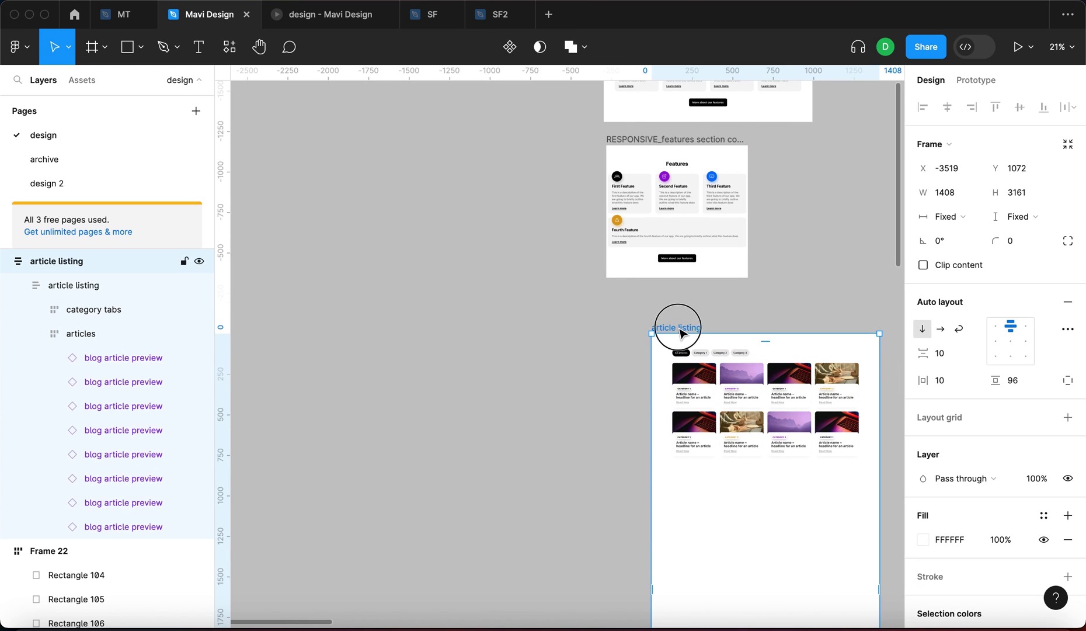
left_click(1034, 217)
left_click(495, 461)
scroll(494, 461, "down", 1)
scroll(494, 461, "down", 3)
scroll(526, 347, "down", 3)
left_click(744, 532)
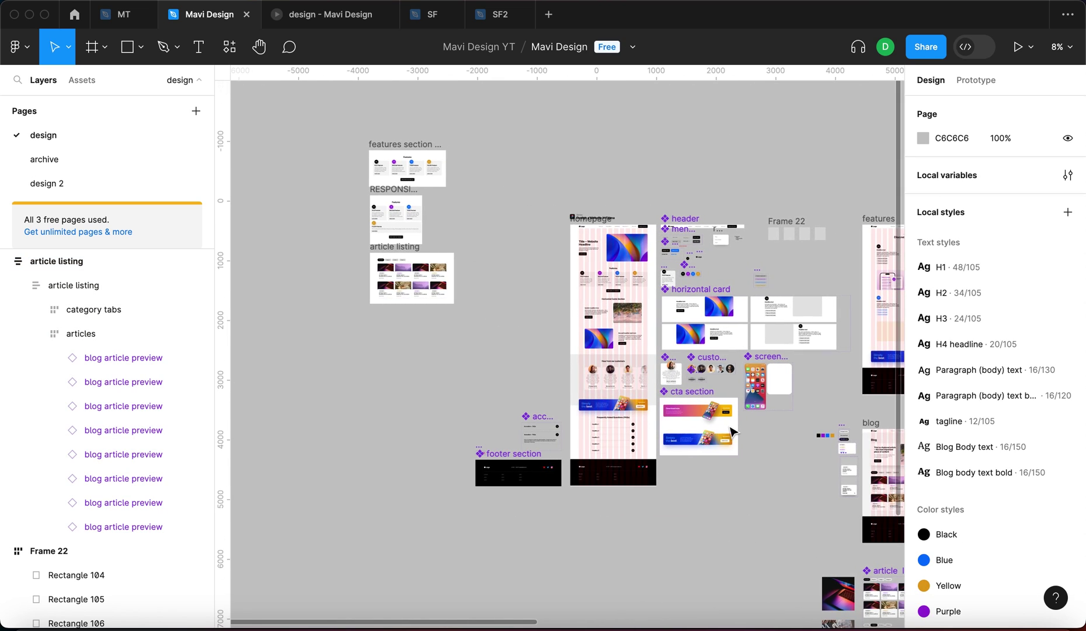
- Pan around the canvas to review the wrapped features section and four-column article grid
scroll(608, 421, "up", 3)
scroll(604, 425, "up", 5)
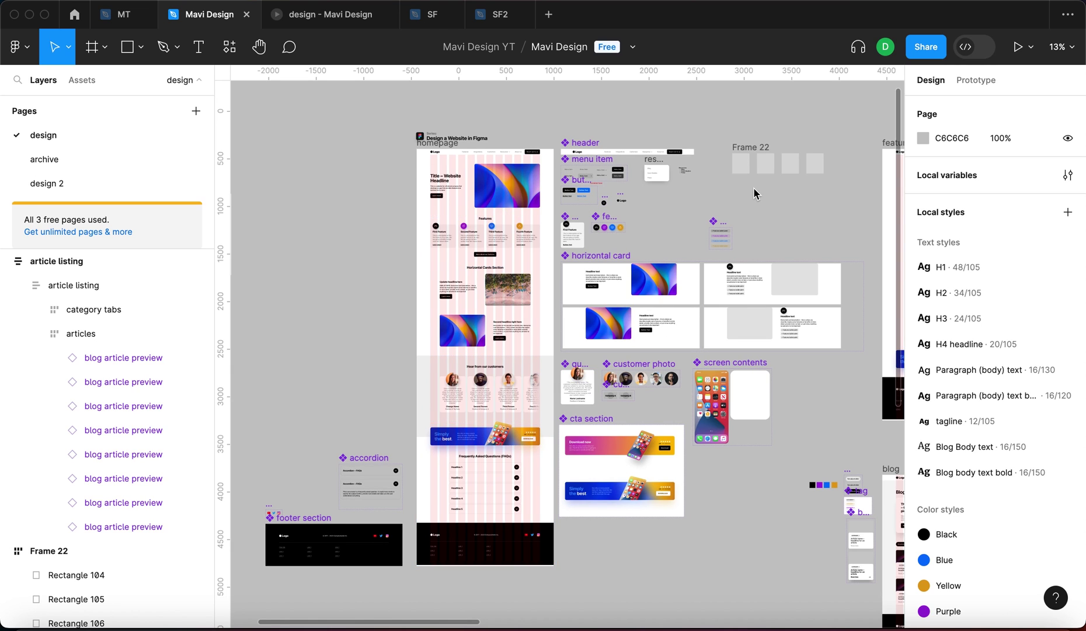
scroll(753, 187, "down", 2)
scroll(771, 216, "right", 5)
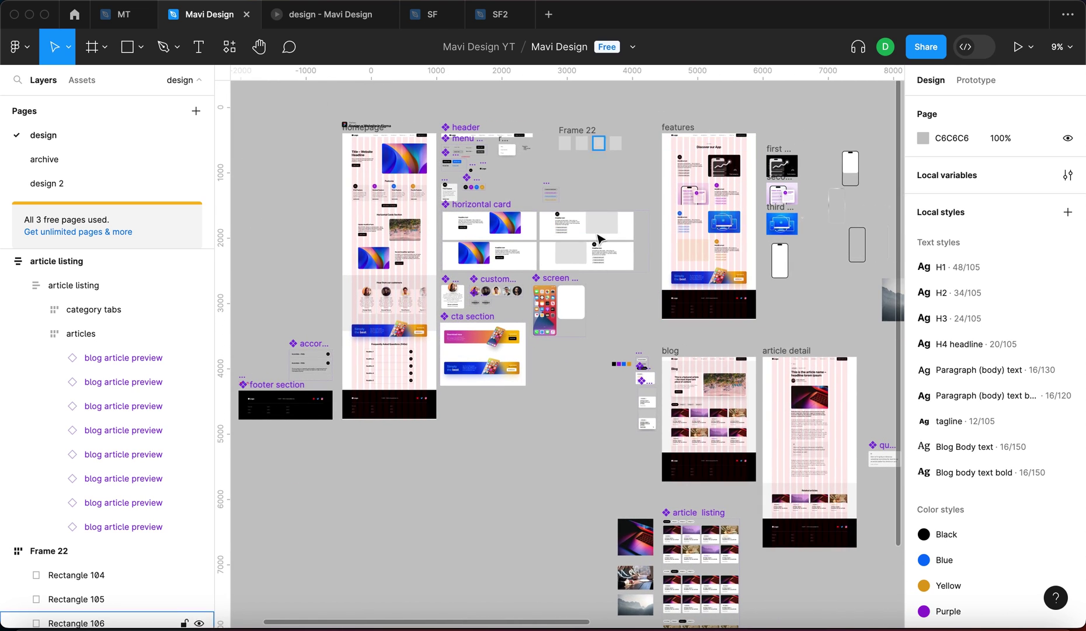
scroll(774, 211, "right", 2)
scroll(682, 350, "right", 2)
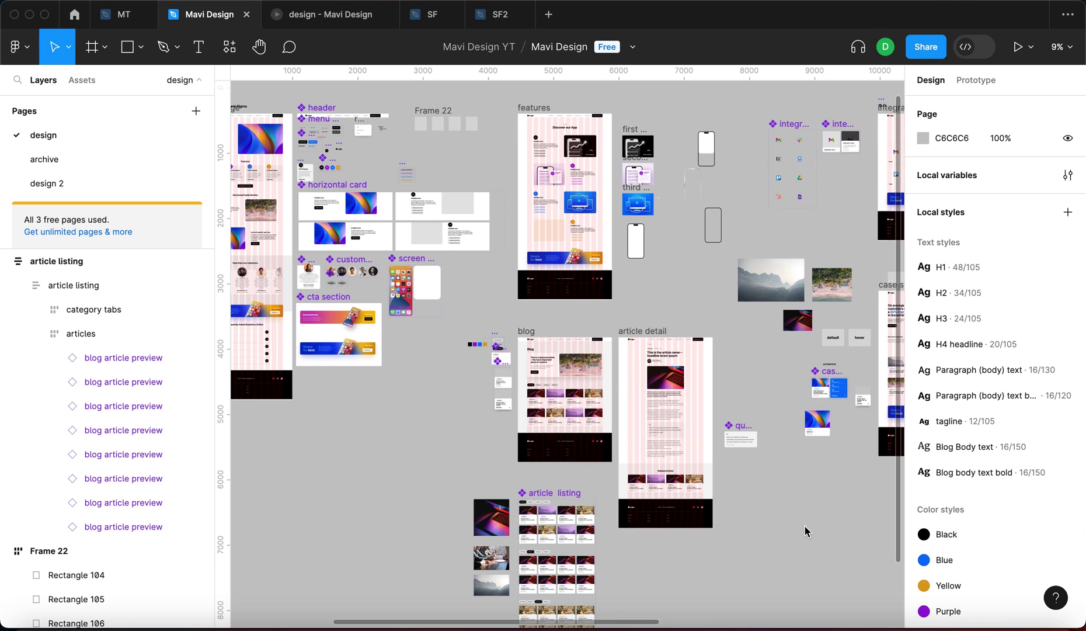
scroll(536, 488, "right", 5)
scroll(536, 488, "up", 3)
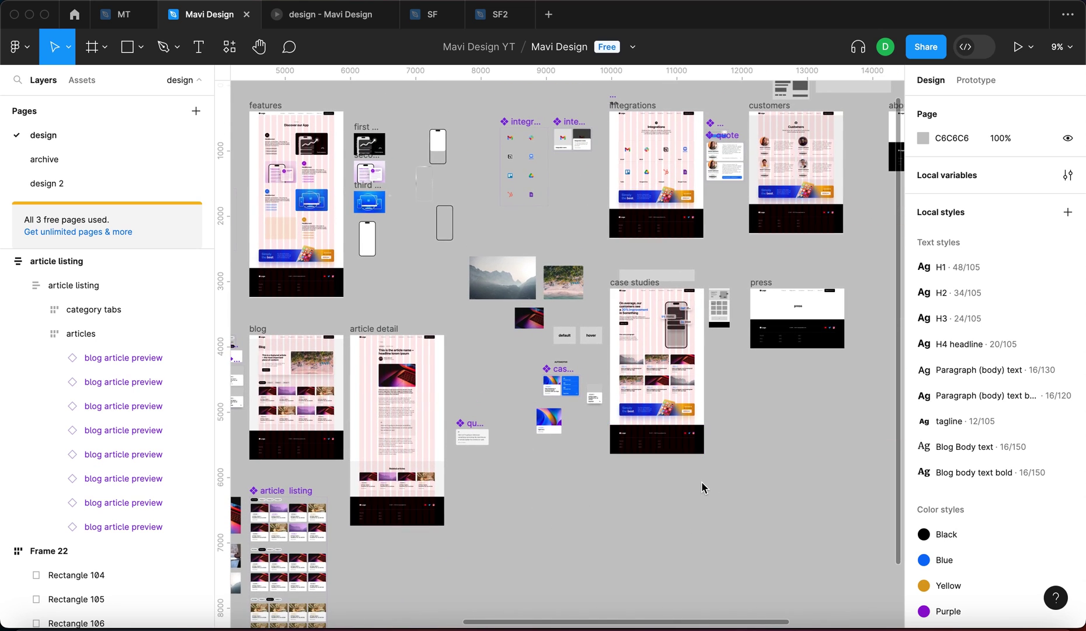
scroll(700, 481, "down", 5)
scroll(764, 302, "down", 2)
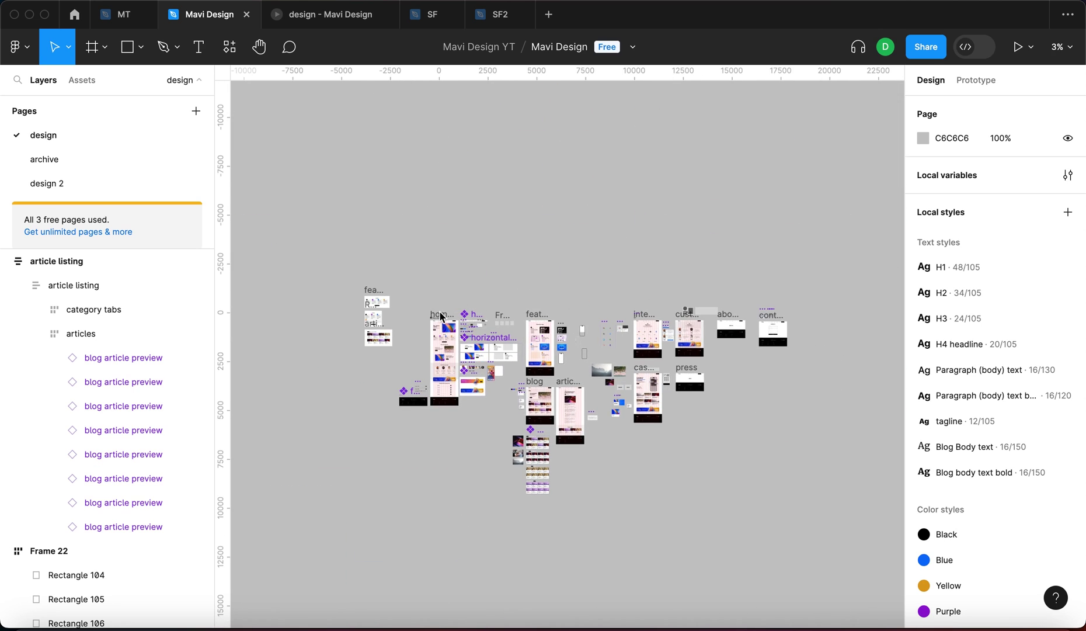
scroll(441, 316, "up", 5)
scroll(553, 311, "up", 5)
scroll(553, 312, "down", 4)
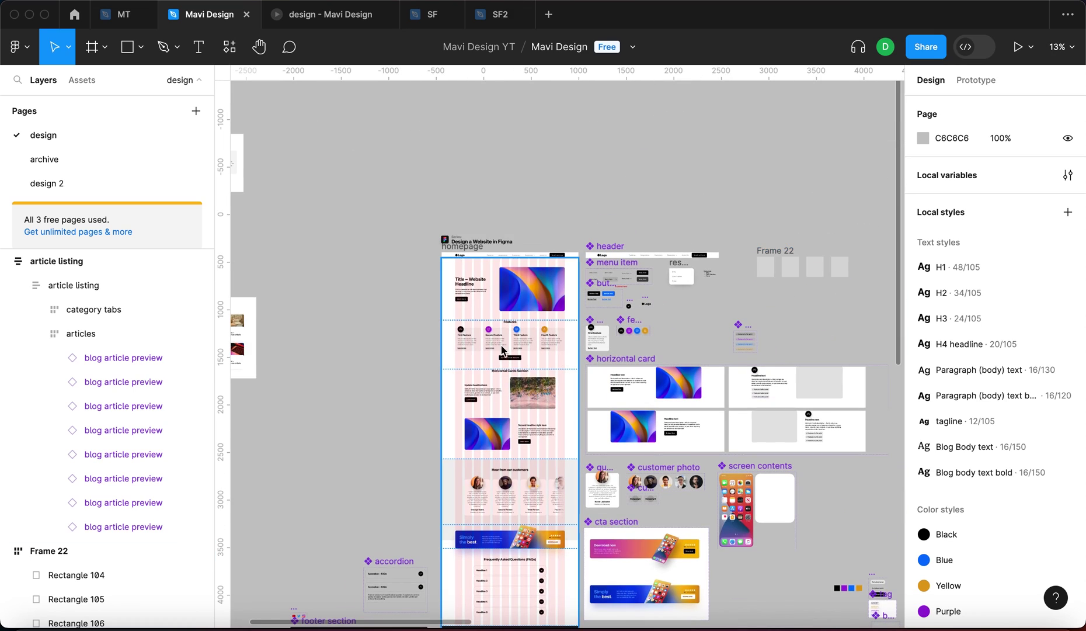
scroll(502, 351, "down", 3)
scroll(500, 345, "down", 3)
scroll(614, 292, "up", 2)
scroll(613, 292, "right", 2)
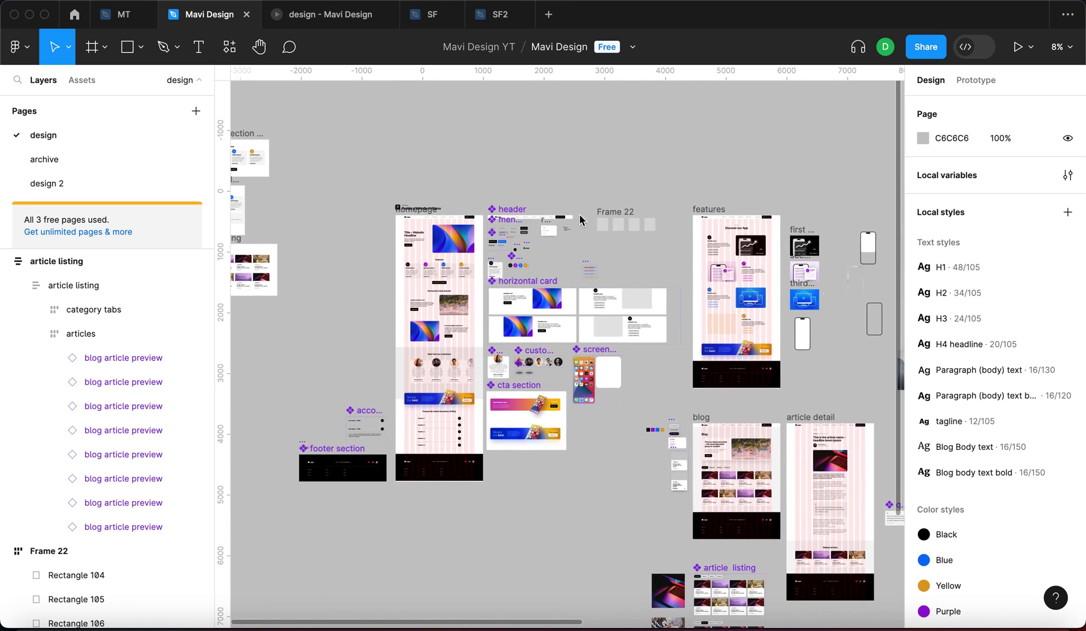
scroll(582, 220, "up", 5)
scroll(447, 227, "up", 5)
scroll(359, 342, "left", 3)
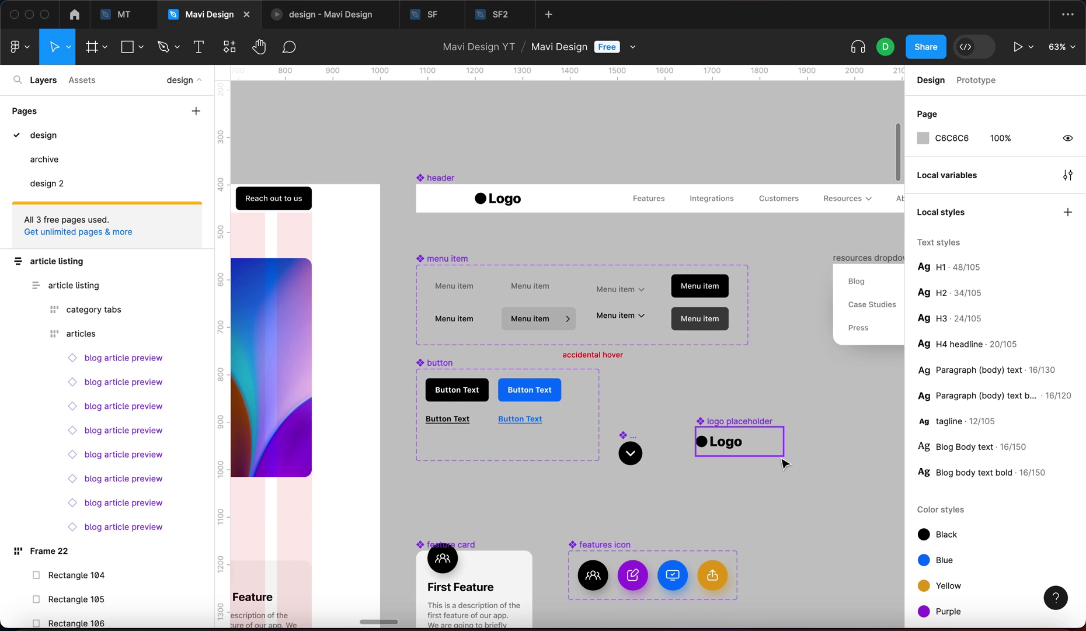
scroll(783, 463, "down", 5)
scroll(671, 370, "down", 3)
scroll(672, 364, "down", 2)
scroll(715, 469, "left", 3)
scroll(715, 469, "down", 3)
scroll(701, 485, "down", 1)
scroll(535, 419, "right", 3)
scroll(537, 429, "right", 2)
scroll(739, 504, "up", 2)
scroll(683, 402, "up", 5)
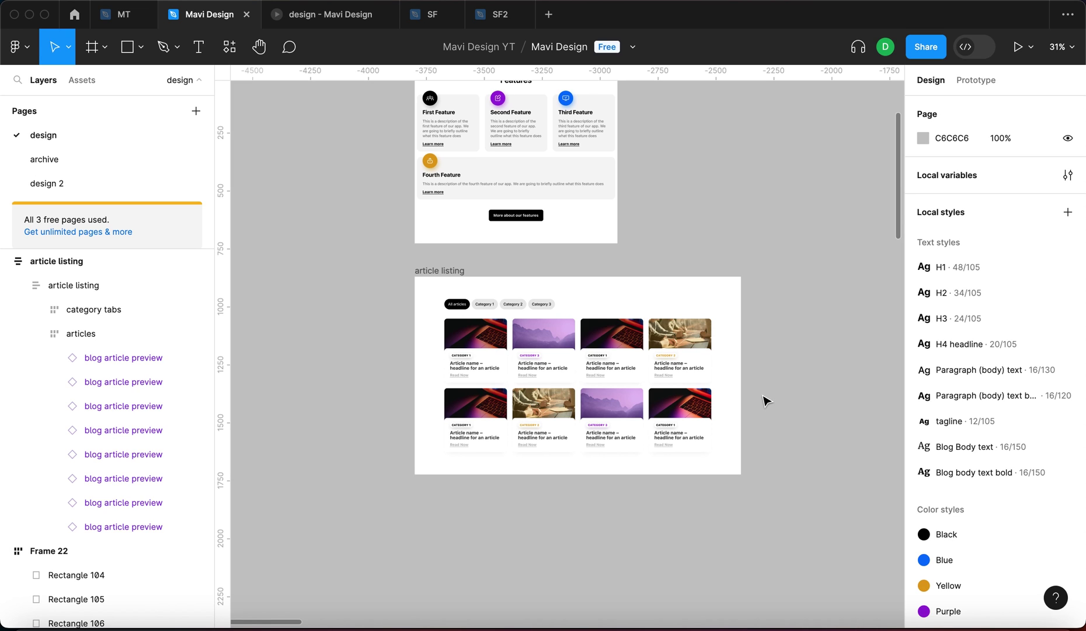
scroll(765, 401, "down", 3)
scroll(763, 400, "down", 3)
mouse_move(761, 400)
left_mouse_down()
mouse_move(507, 444)
mouse_move(383, 345)
left_mouse_up()
scroll(451, 233, "up", 5)
scroll(452, 230, "up", 3)
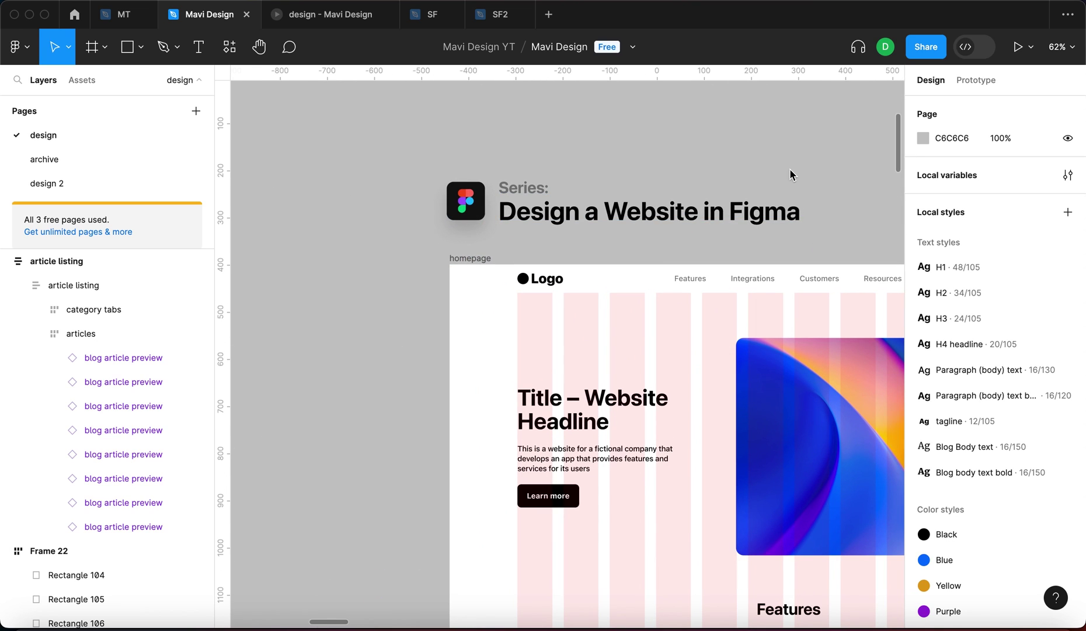
left_click_drag(795, 159, 724, 213)
scroll(591, 340, "down", 5)
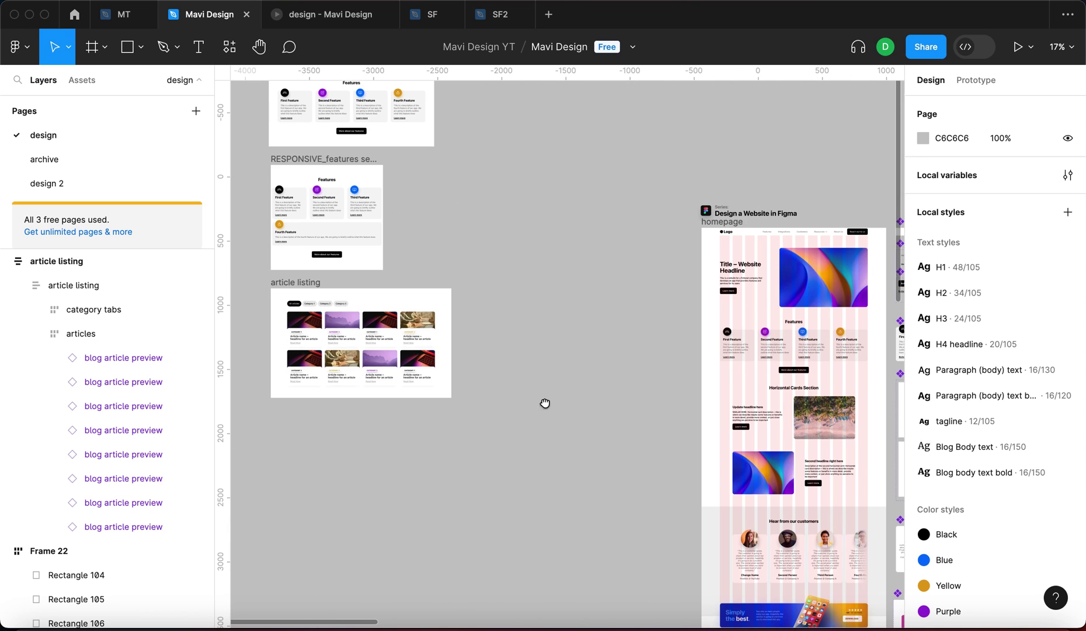
left_click_drag(545, 403, 654, 432)
scroll(638, 337, "up", 3)
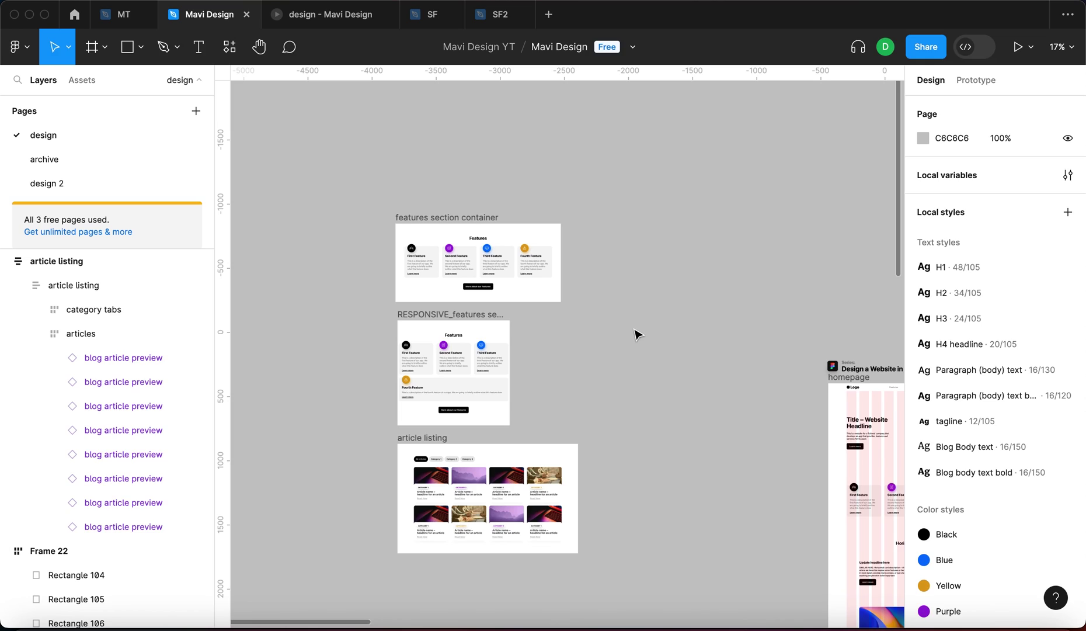